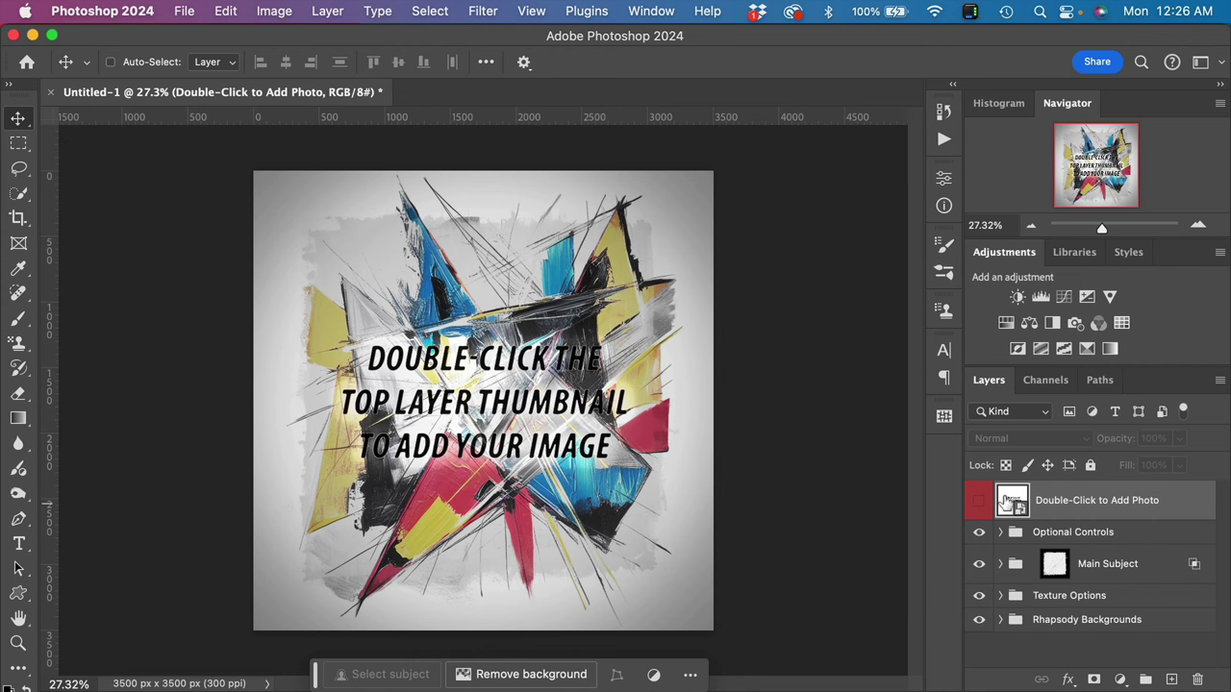
Open the photo placeholder's contents, fit the canvas, and browse Sample Photos via Place Embedded
double_click(1007, 499)
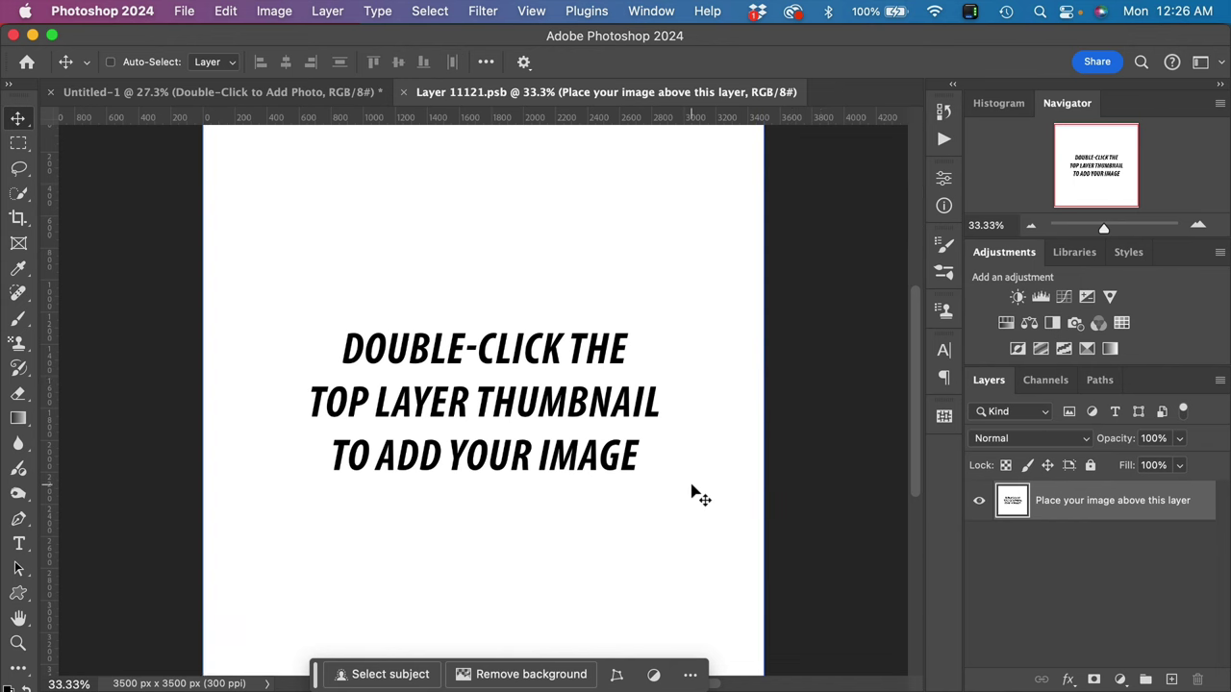
key(super+minus)
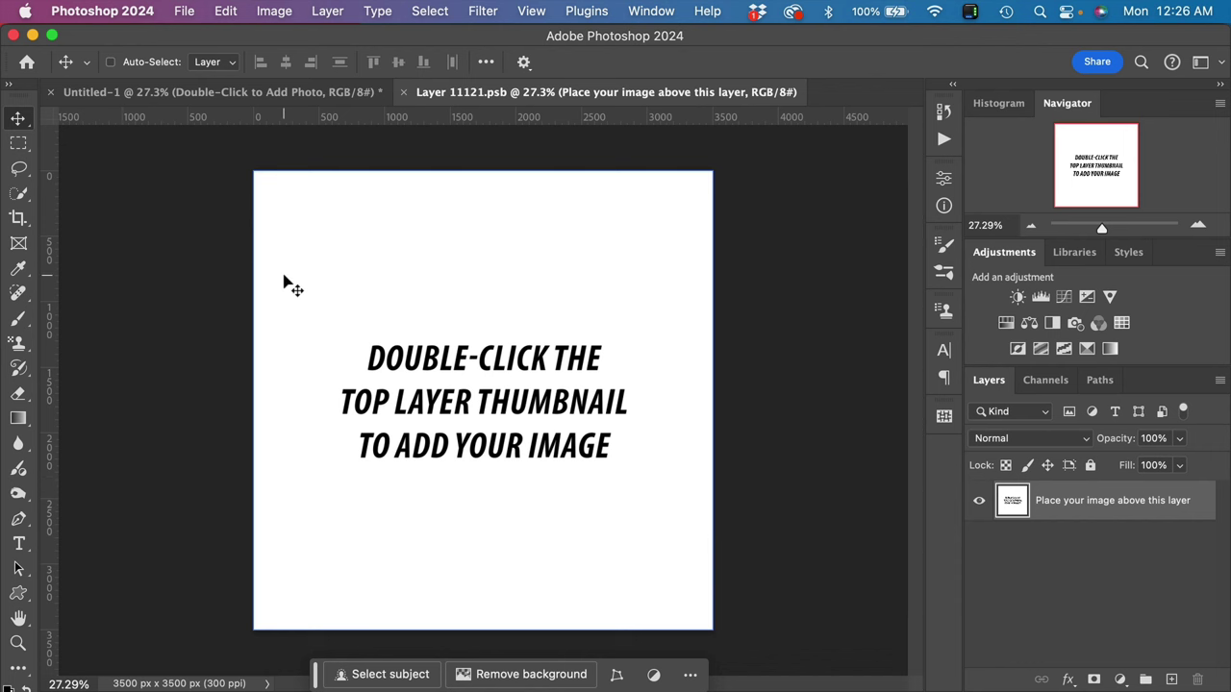
click(183, 11)
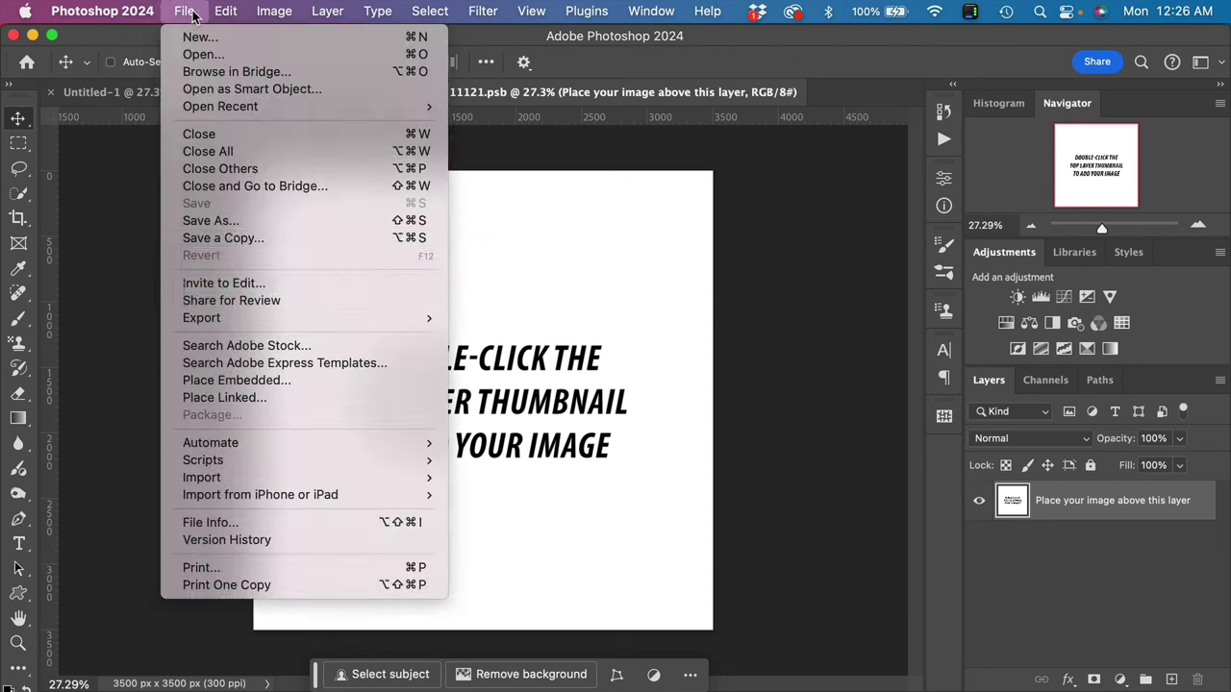
click(276, 383)
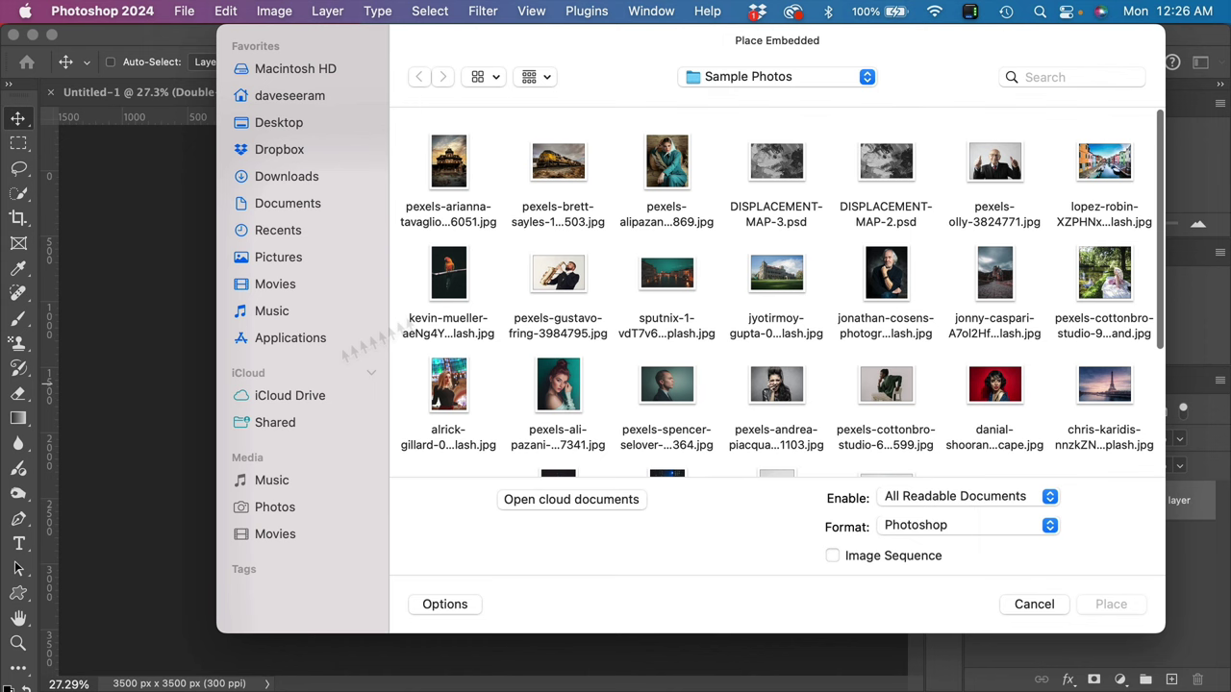
scroll(757, 322, down, 2)
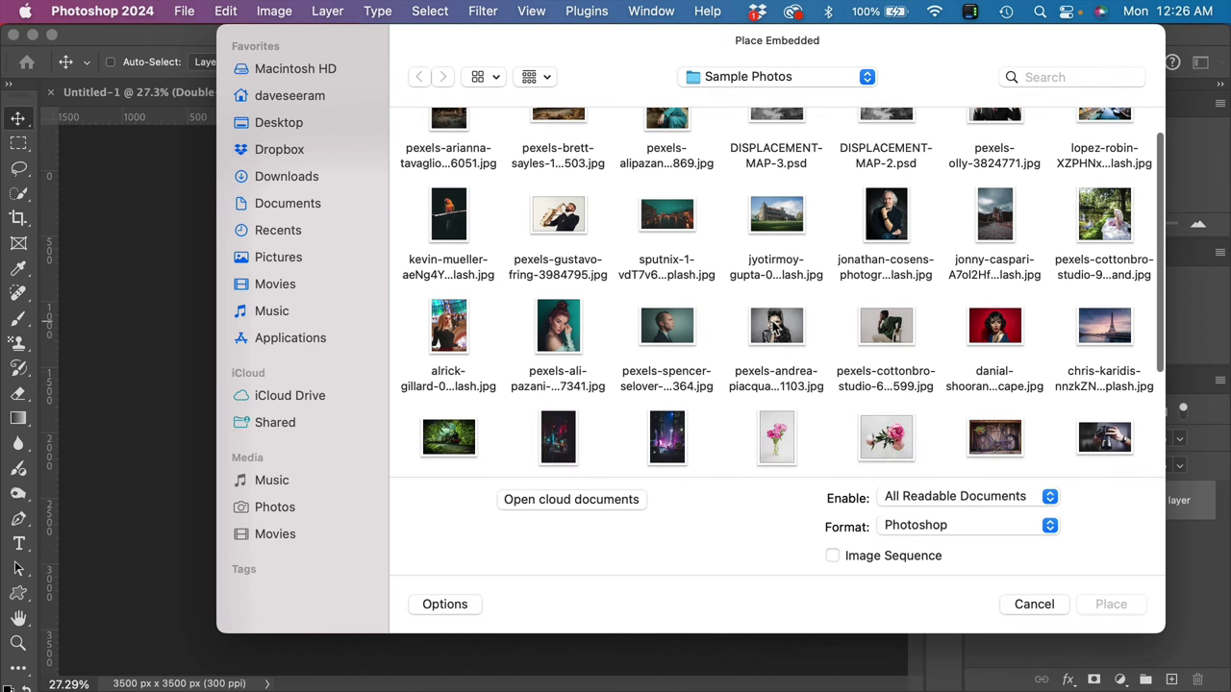
Place the red-haired woman's portrait, scale it to about 50% to fill the canvas, and commit
double_click(567, 342)
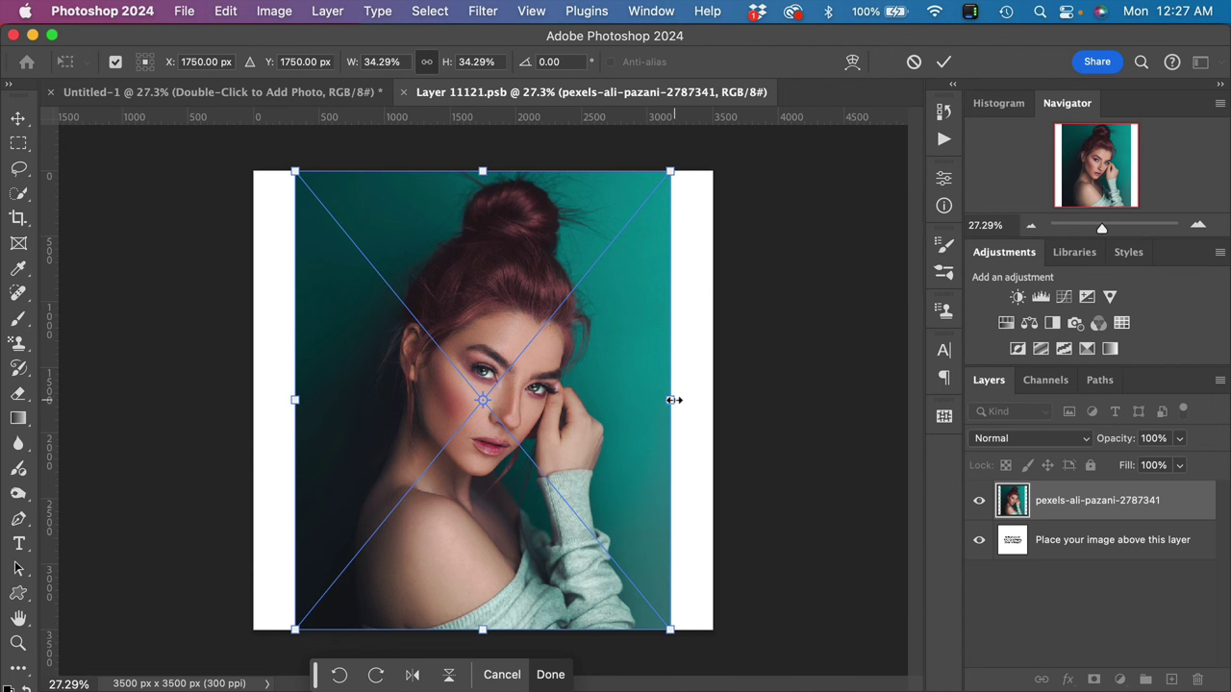
drag(674, 400, 758, 419)
drag(673, 376, 676, 384)
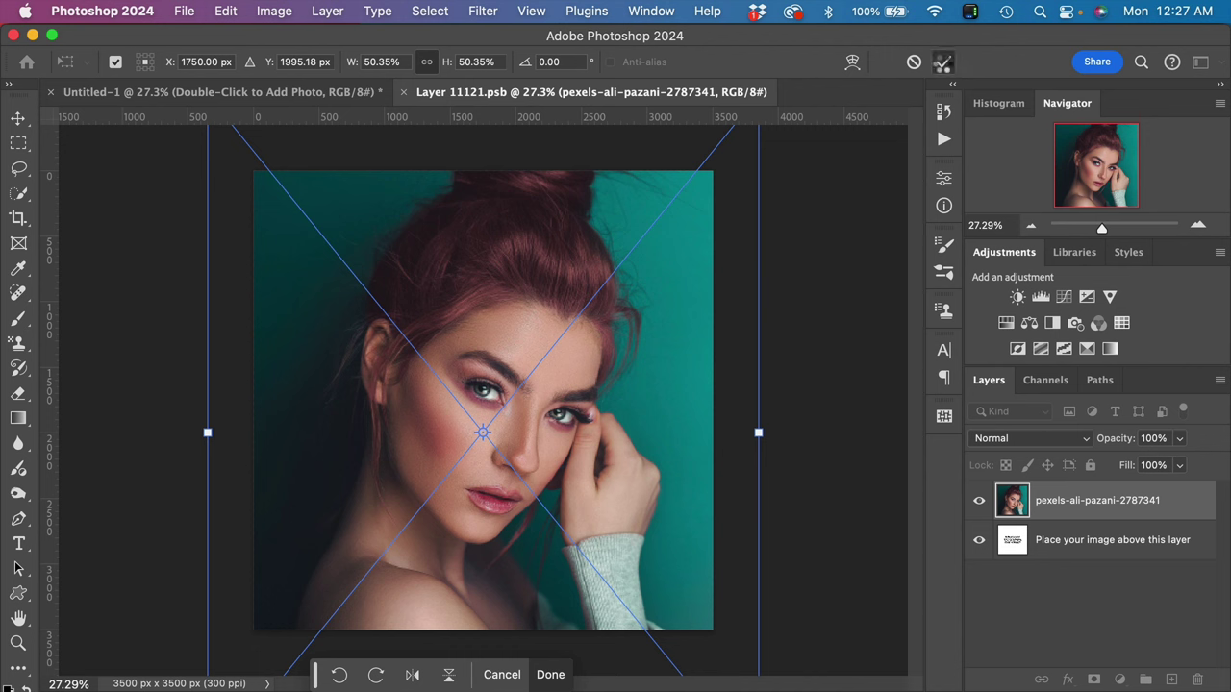
click(943, 62)
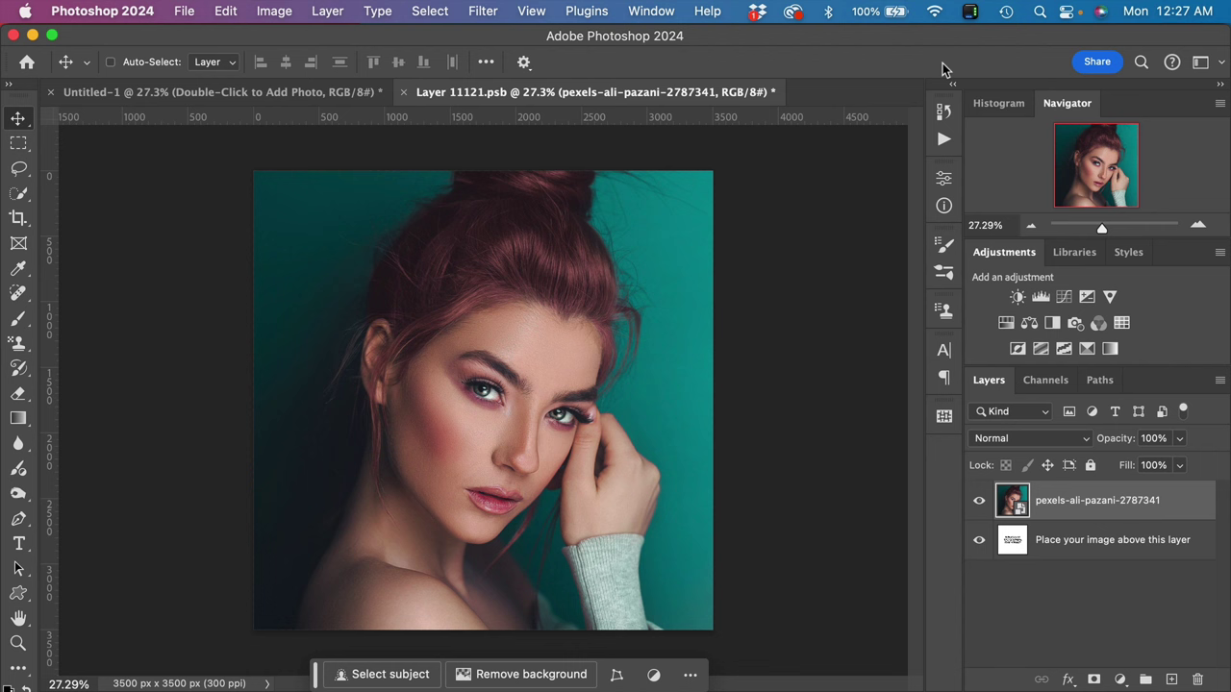
Toggle the canvas guides and remove the teal background from the portrait
key(super+semicolon)
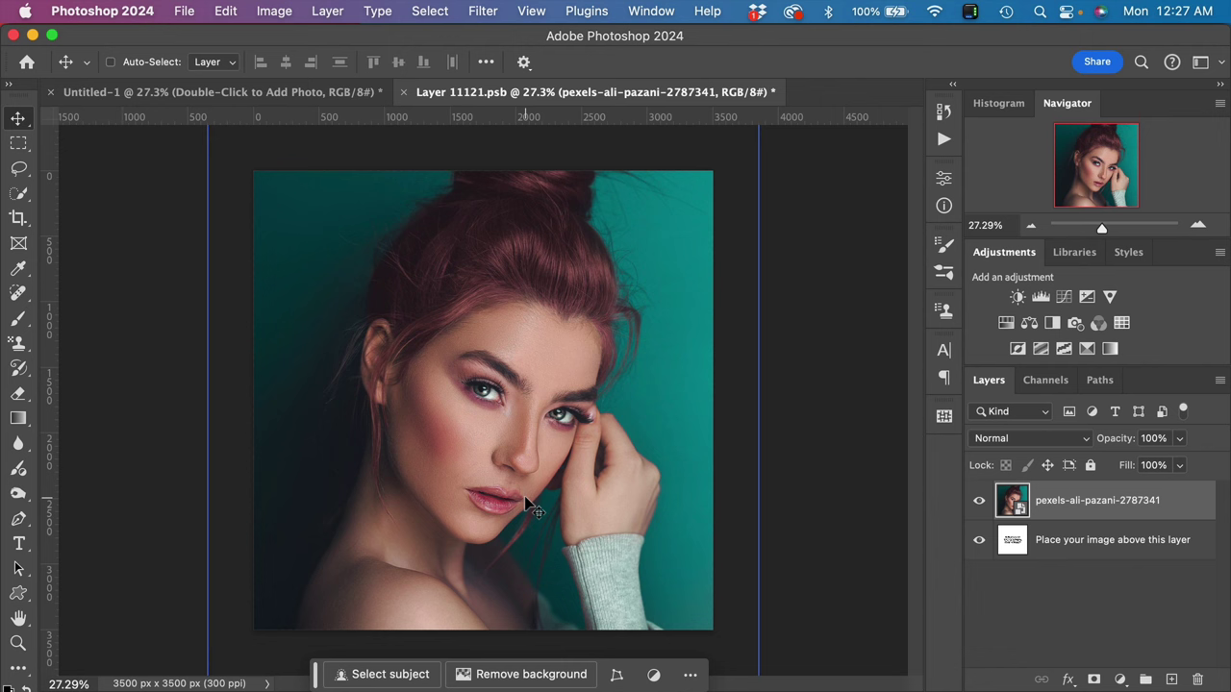
key(super+semicolon)
click(651, 10)
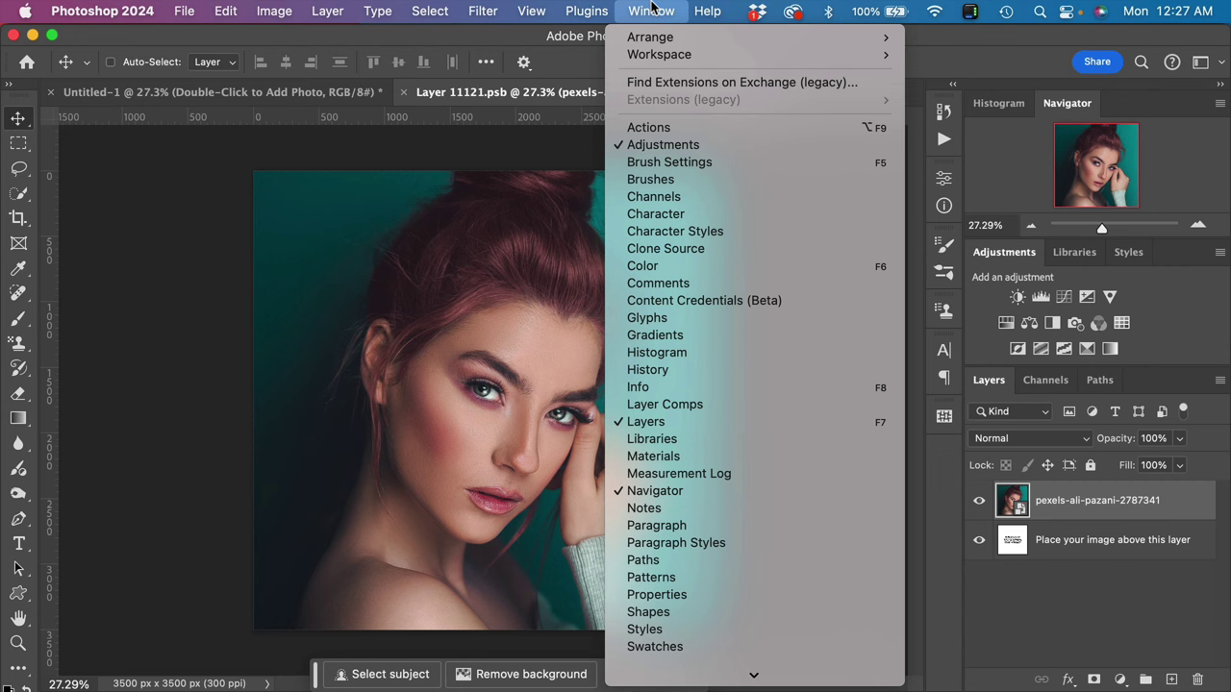
scroll(731, 500, down, 5)
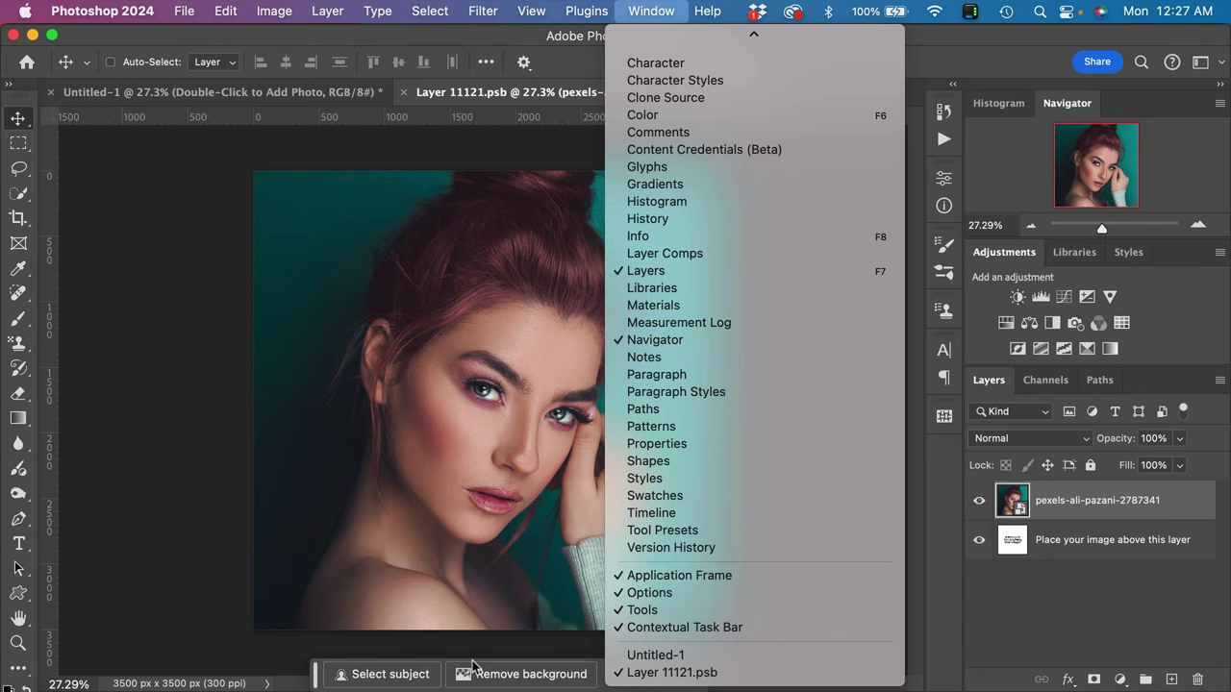
key(super+semicolon)
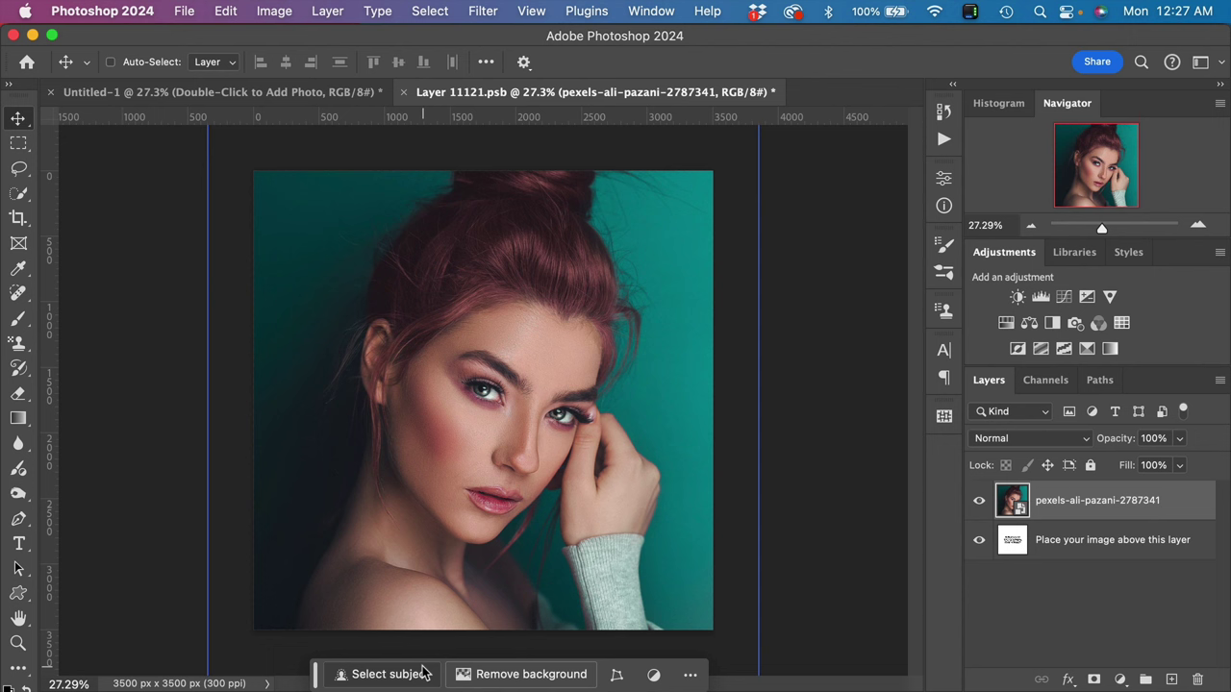
click(495, 675)
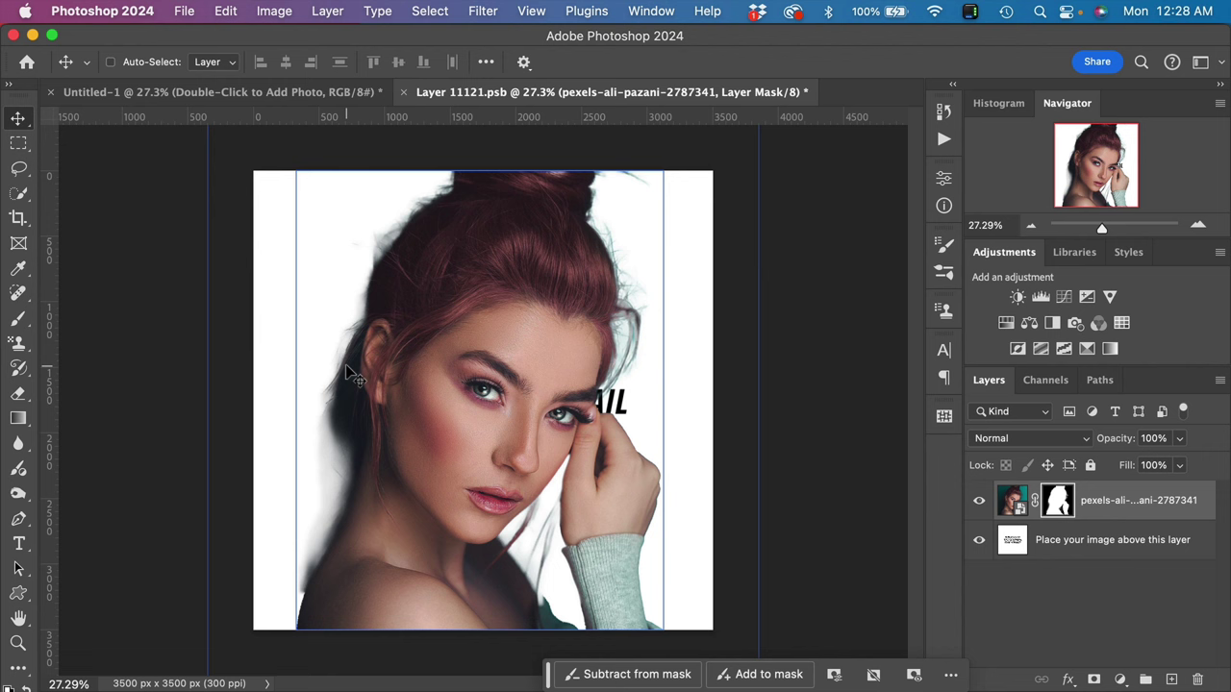
Hide the 'Place your image above this layer' placeholder so the woman sits on transparency
super+click(658, 305)
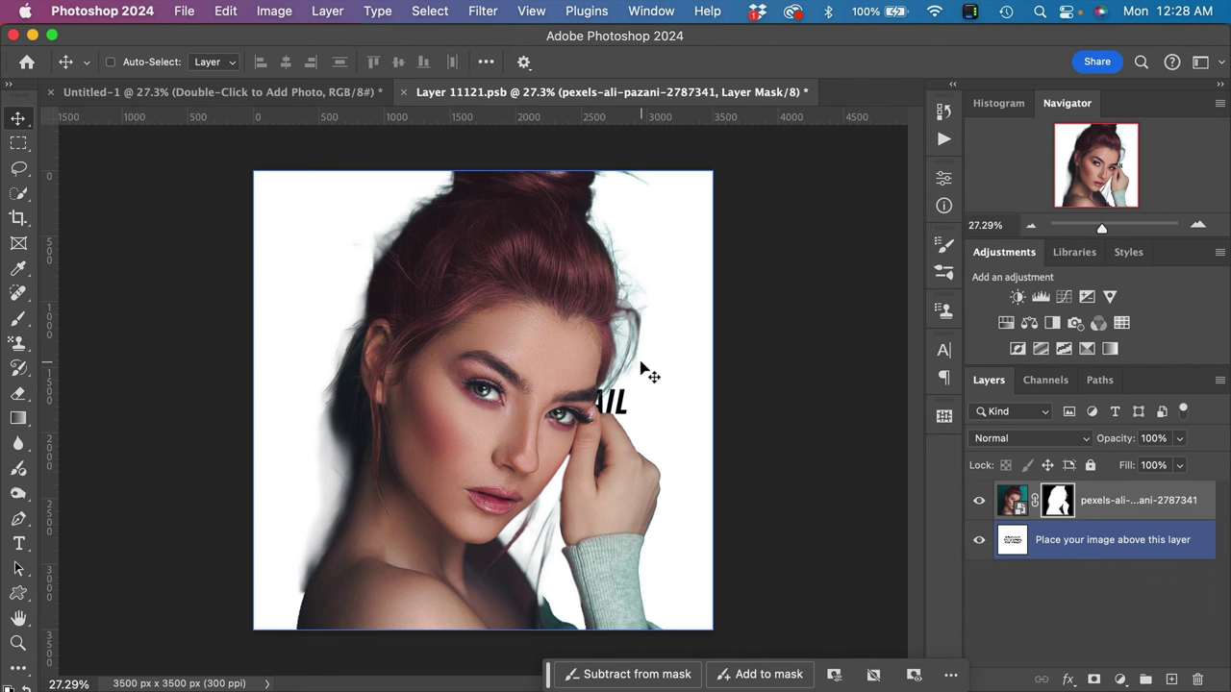
super+click(383, 480)
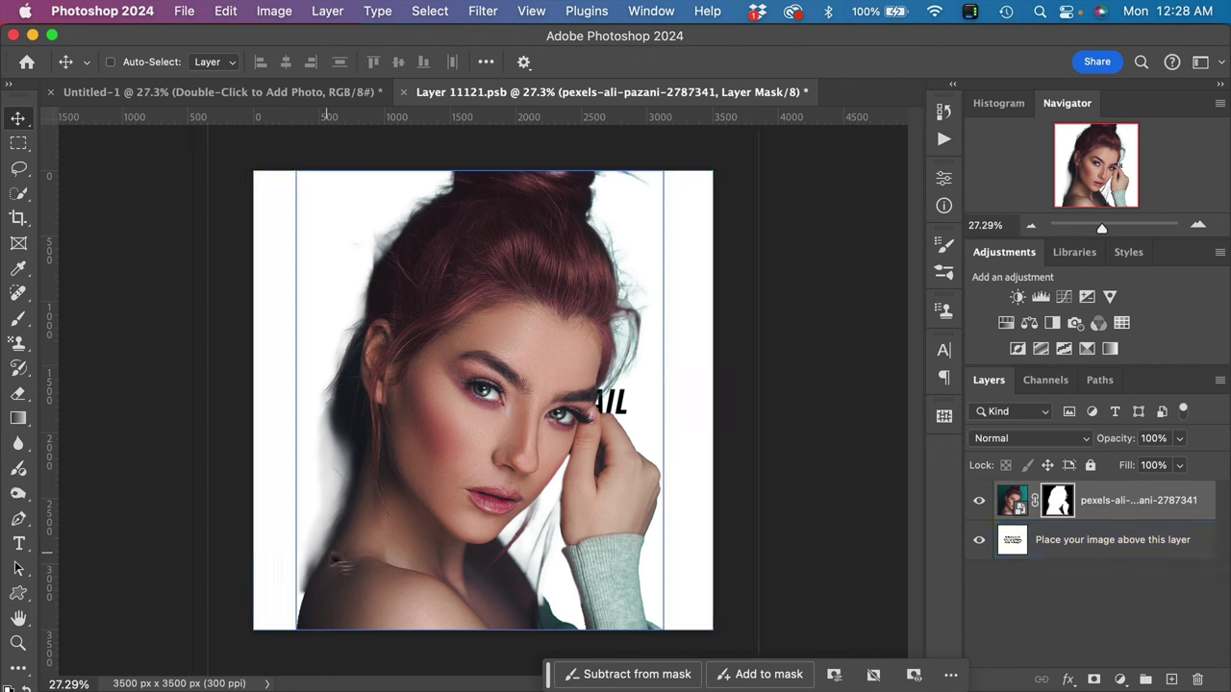
super+click(673, 389)
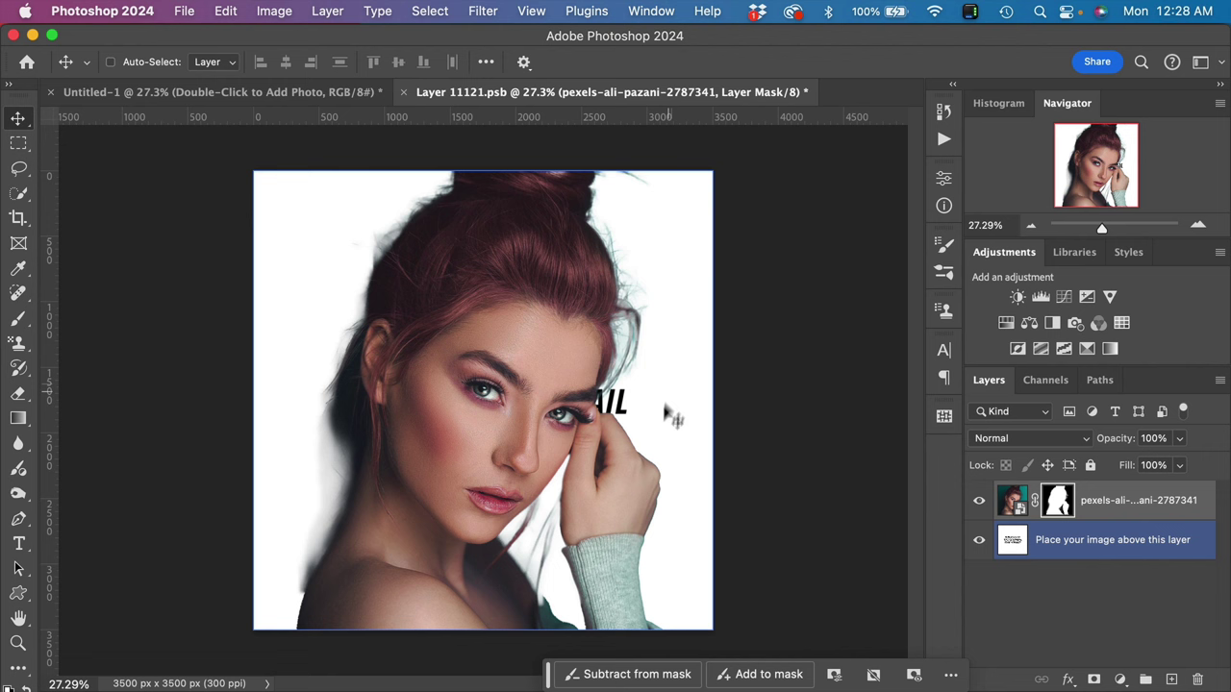
super+click(667, 411)
click(1081, 539)
click(980, 544)
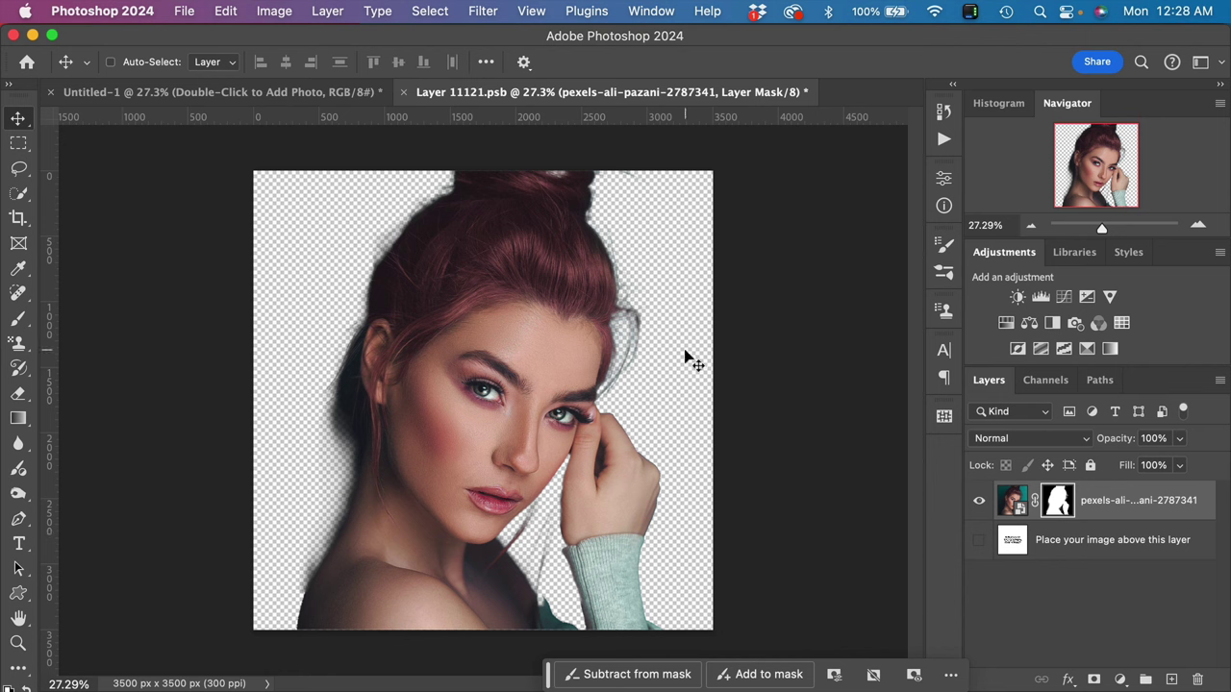
Save and close Layer 11121.psb, then zoom in on the updated Untitled-1 artwork
click(404, 92)
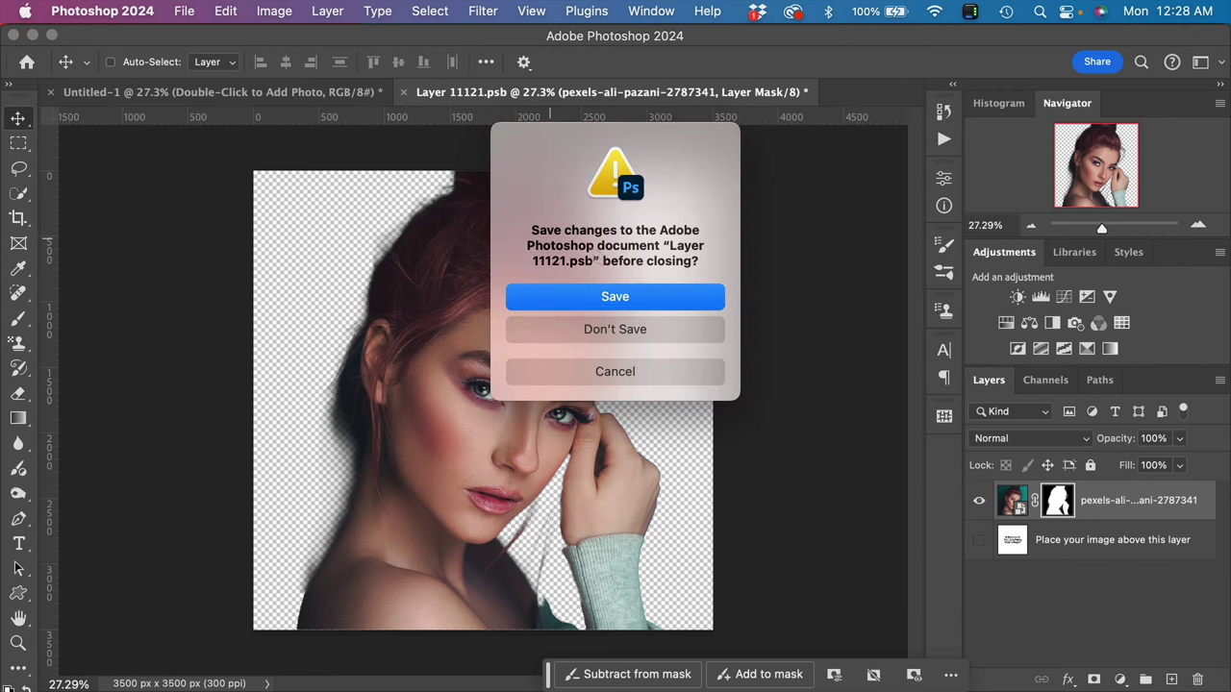
click(614, 297)
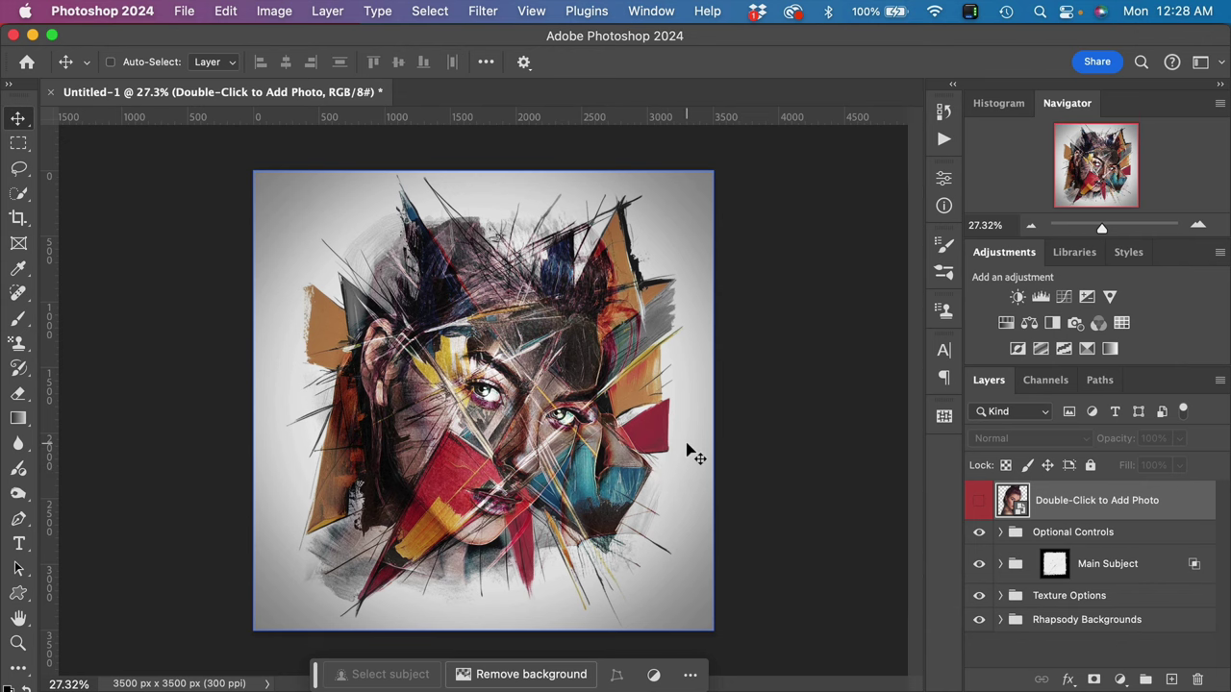
scroll(683, 457, up, 2)
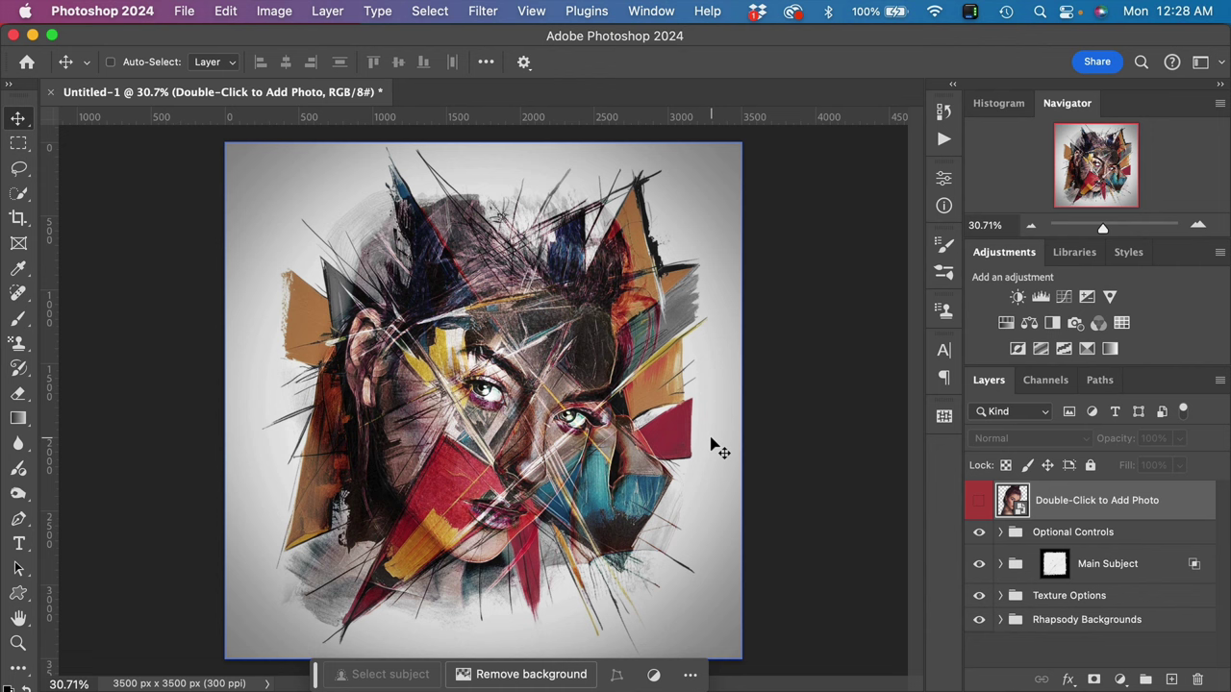
Expand the Optional Controls group and then the Toning group to reveal its adjustments
click(1102, 564)
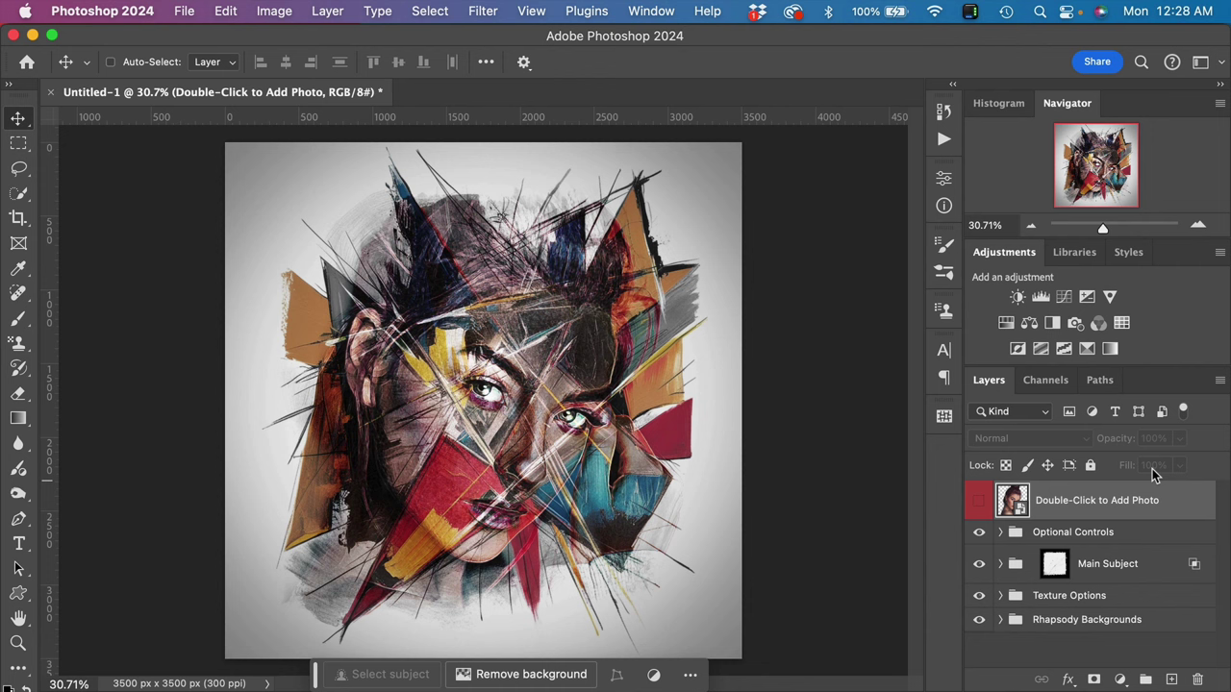
click(1012, 537)
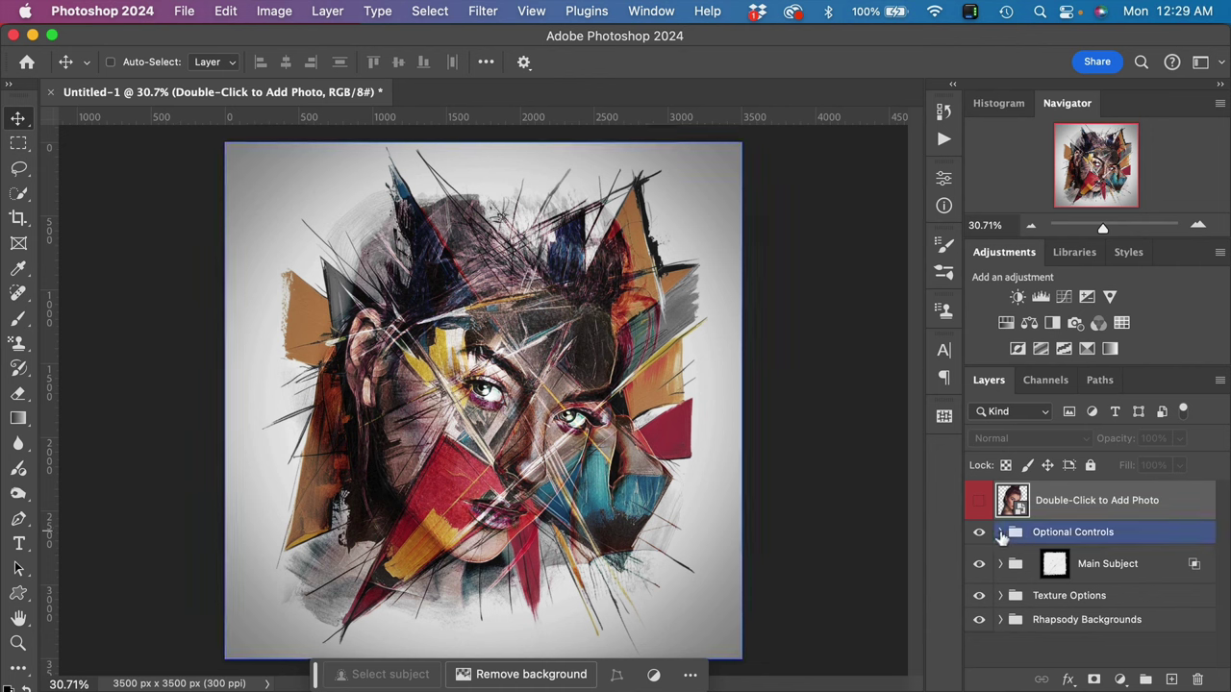
click(1010, 566)
click(1036, 601)
click(1019, 568)
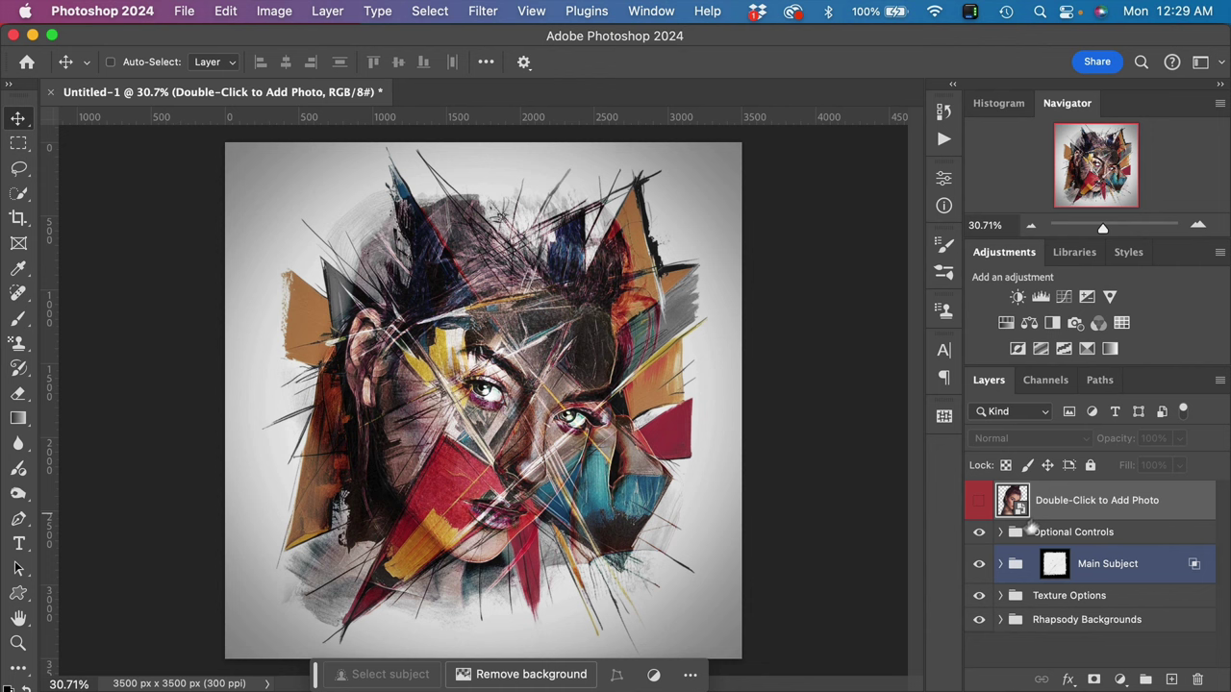
click(1008, 535)
click(1000, 534)
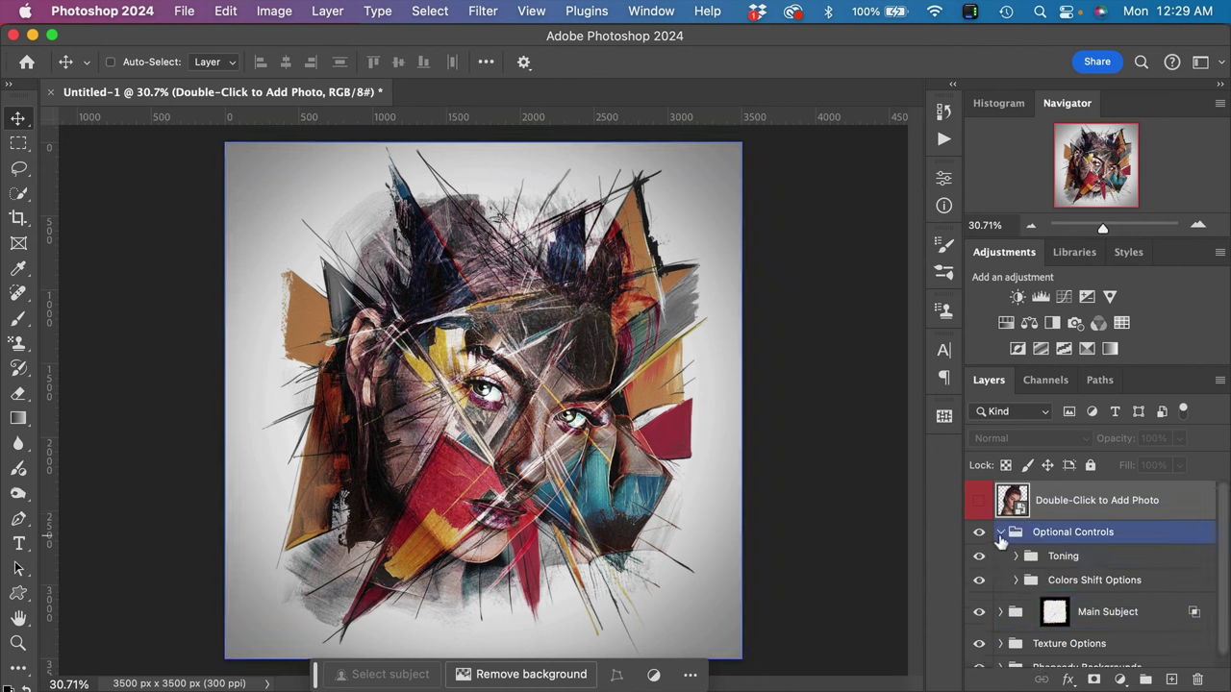
click(1074, 562)
scroll(1075, 568, down, 1)
click(1075, 569)
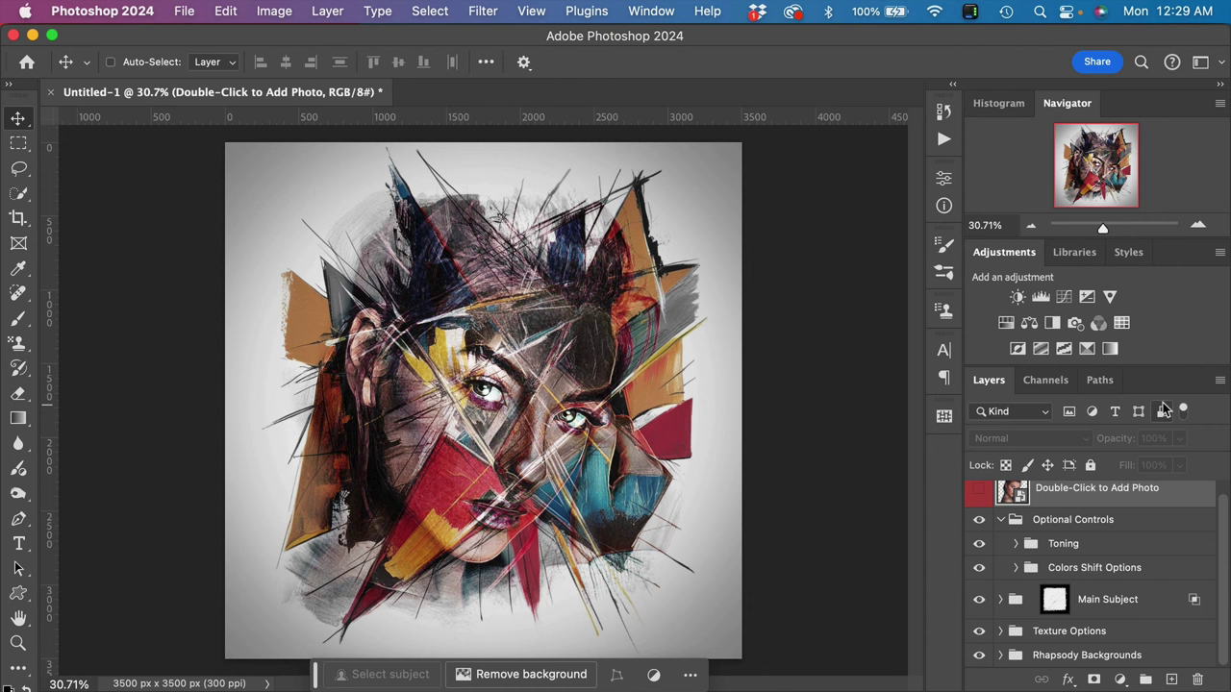
click(1041, 543)
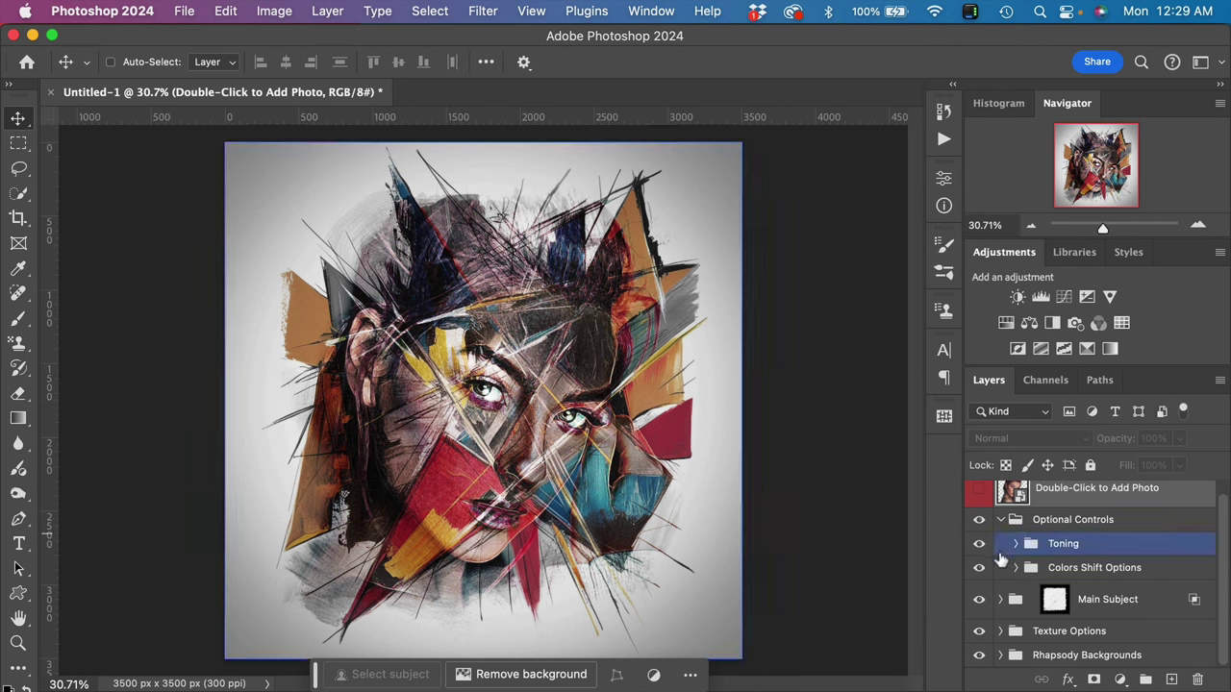
click(1016, 545)
Compare the portrait with and without the Vignette, leaving it visible
click(1044, 575)
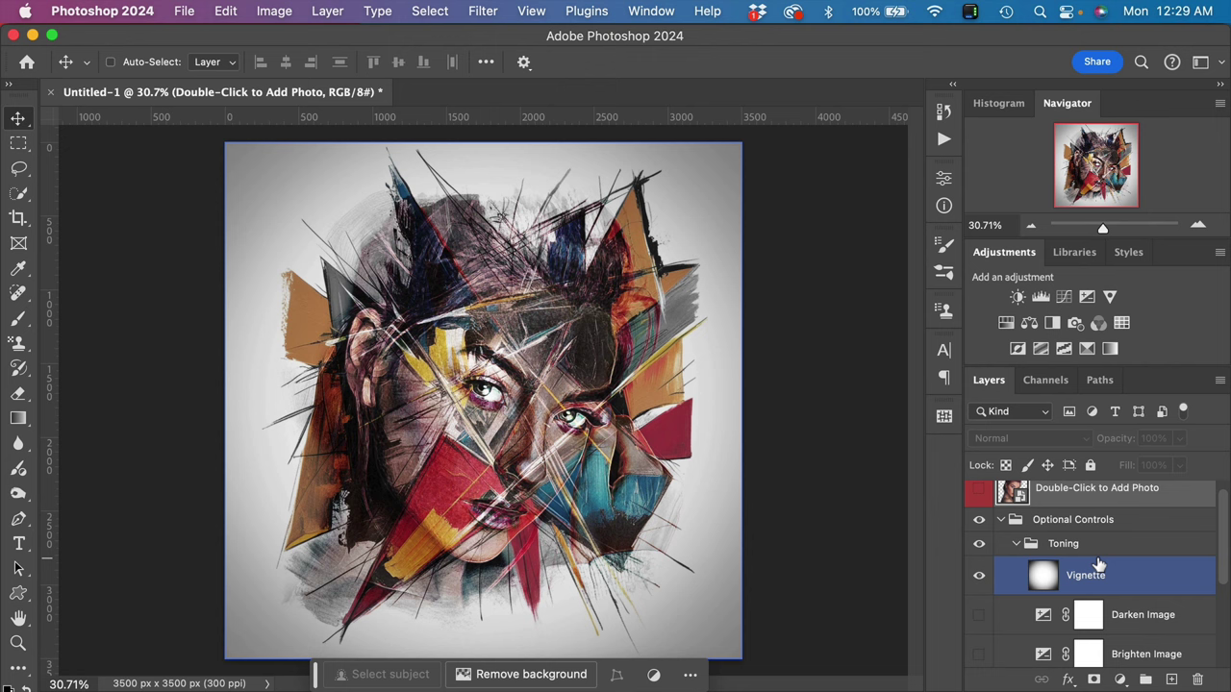
click(979, 576)
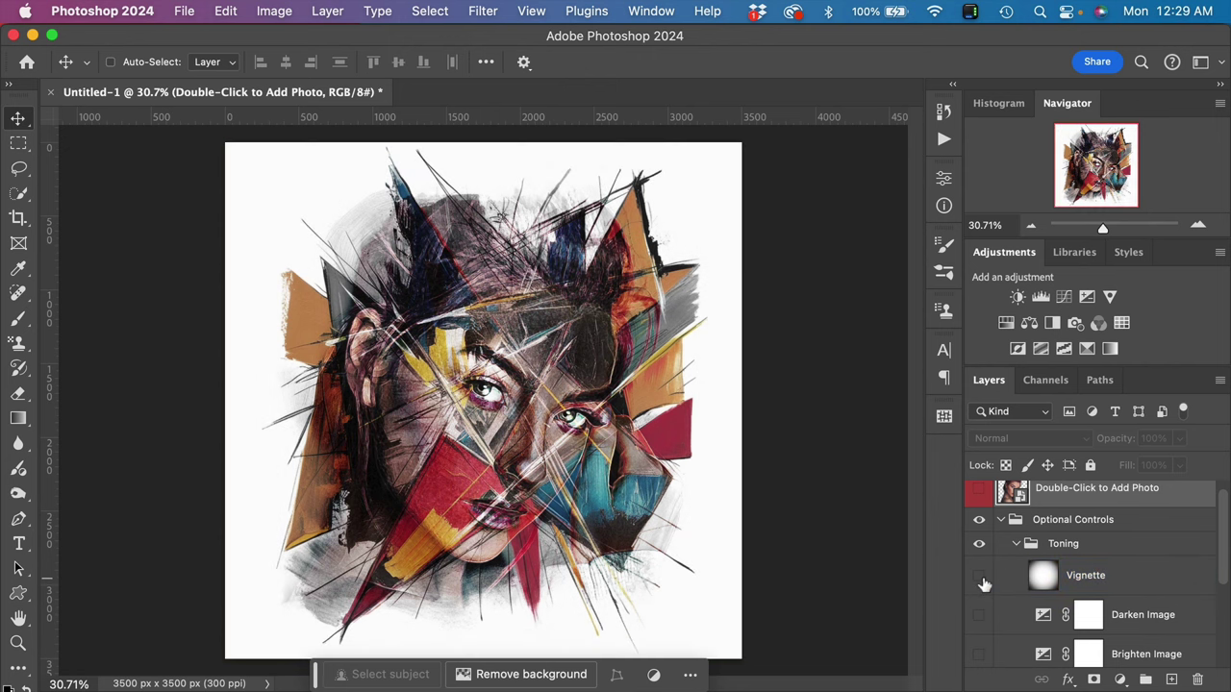
click(980, 578)
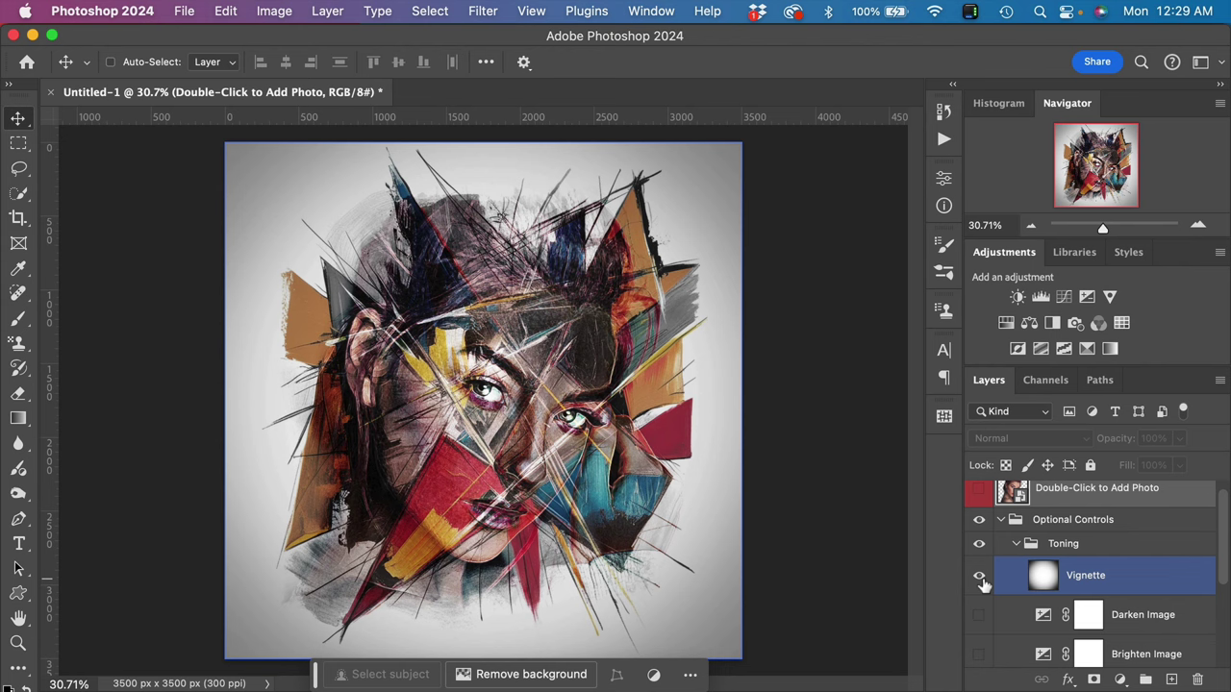
click(980, 578)
click(980, 578)
scroll(1029, 585, down, 1)
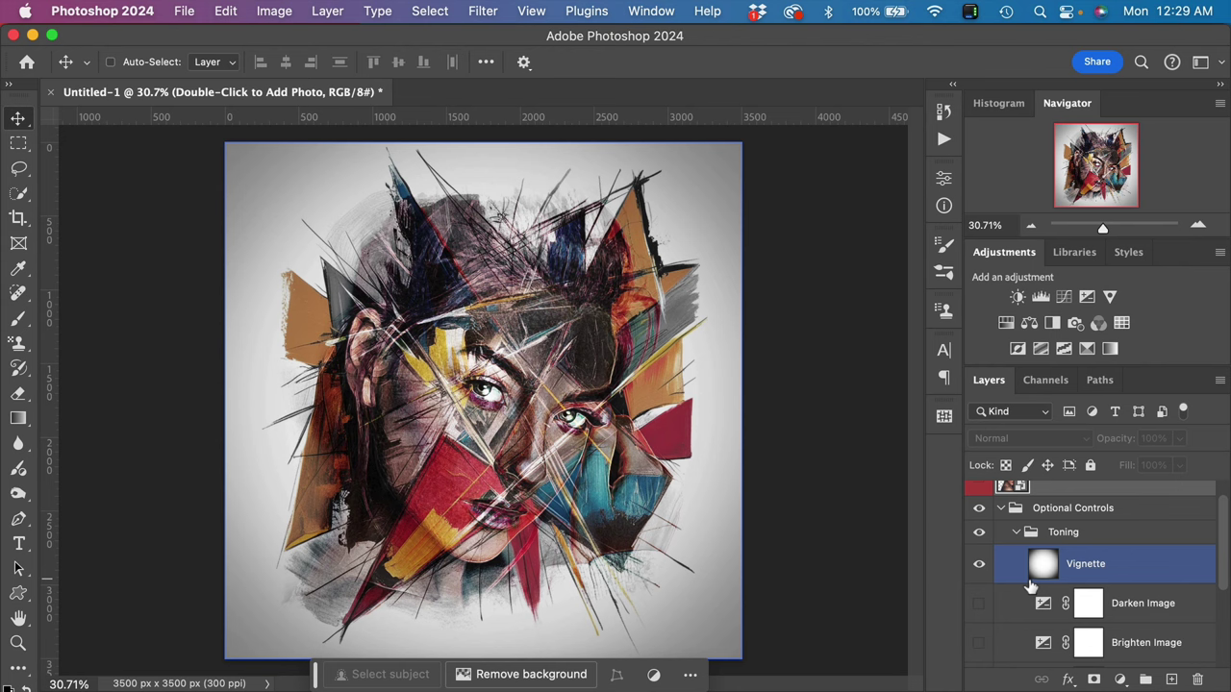
scroll(1029, 586, down, 5)
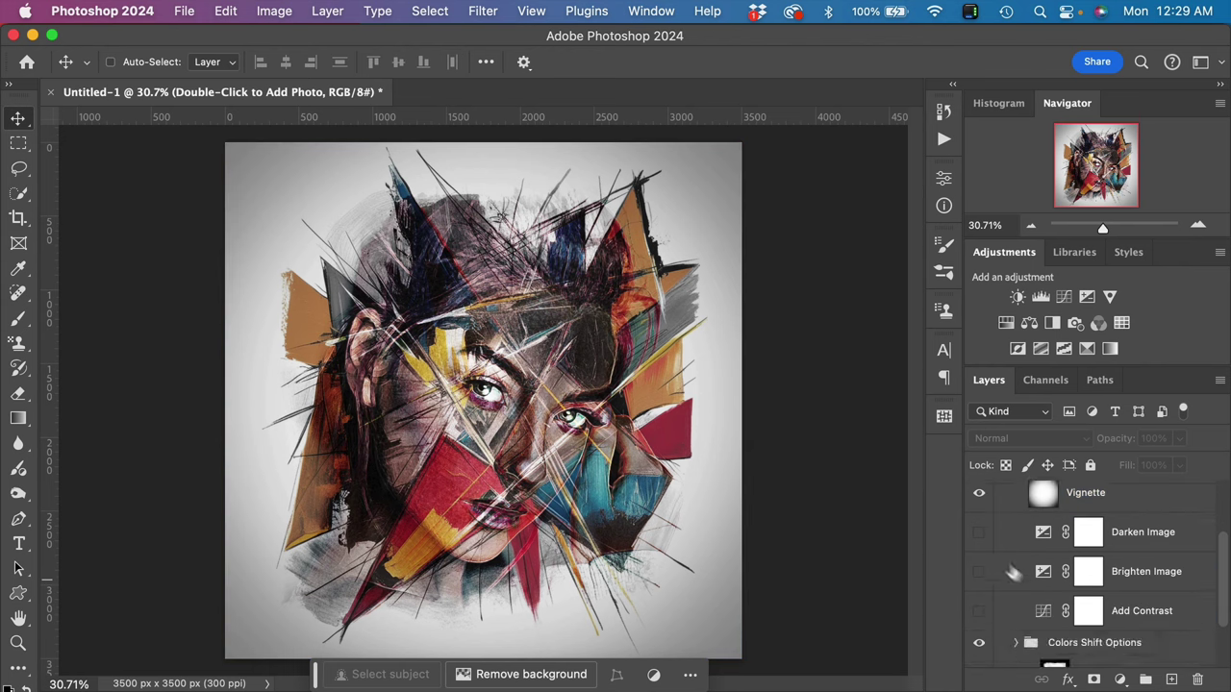
Preview Darken Image, Brighten Image and Add Contrast, leave them off, and inspect Add Contrast's Curves
click(980, 539)
click(980, 538)
click(981, 572)
click(980, 572)
click(981, 572)
scroll(984, 578, down, 2)
click(980, 581)
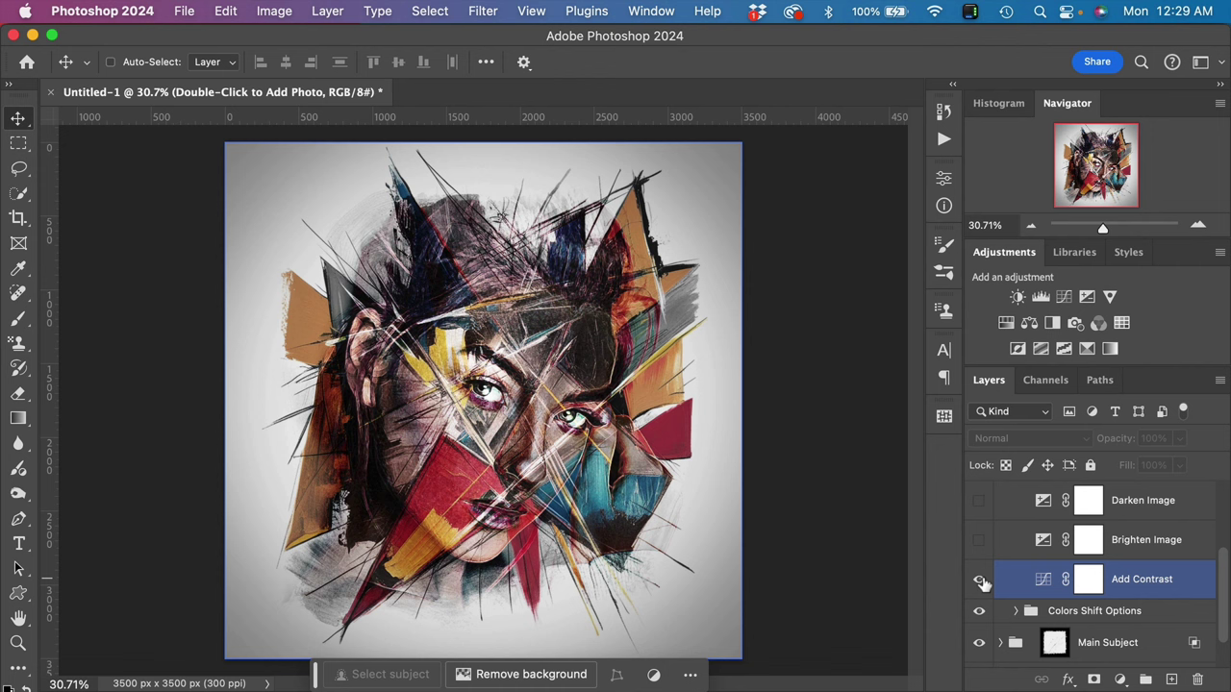
click(980, 581)
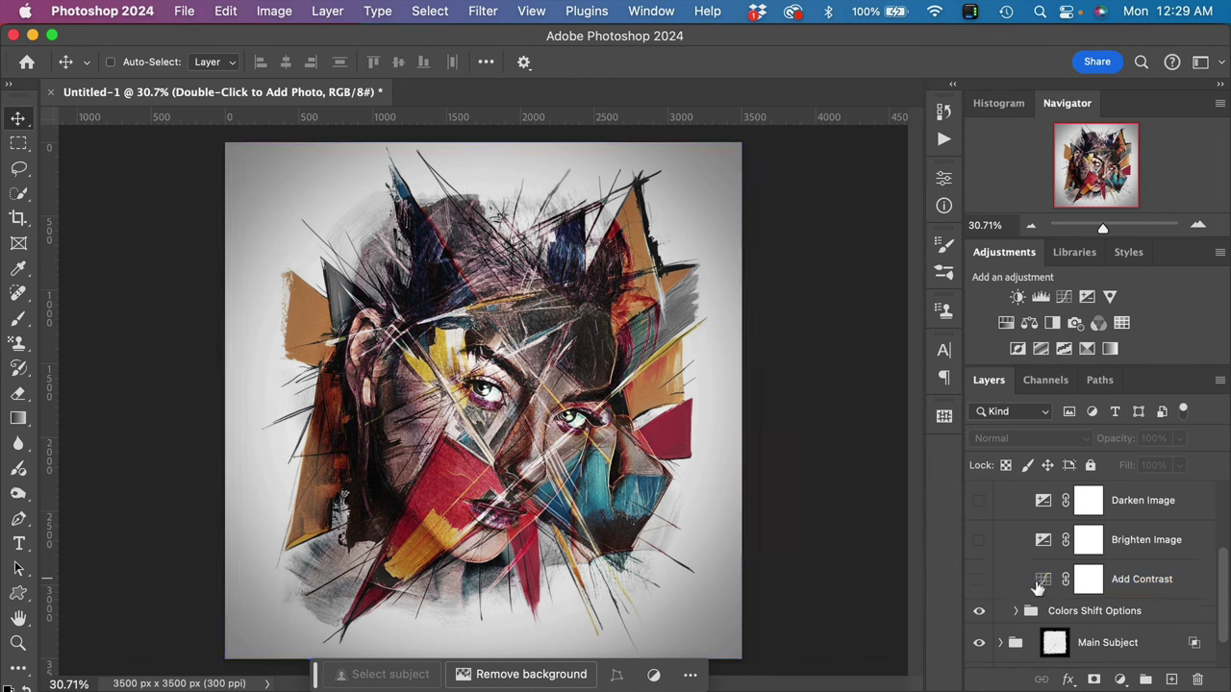
double_click(1043, 581)
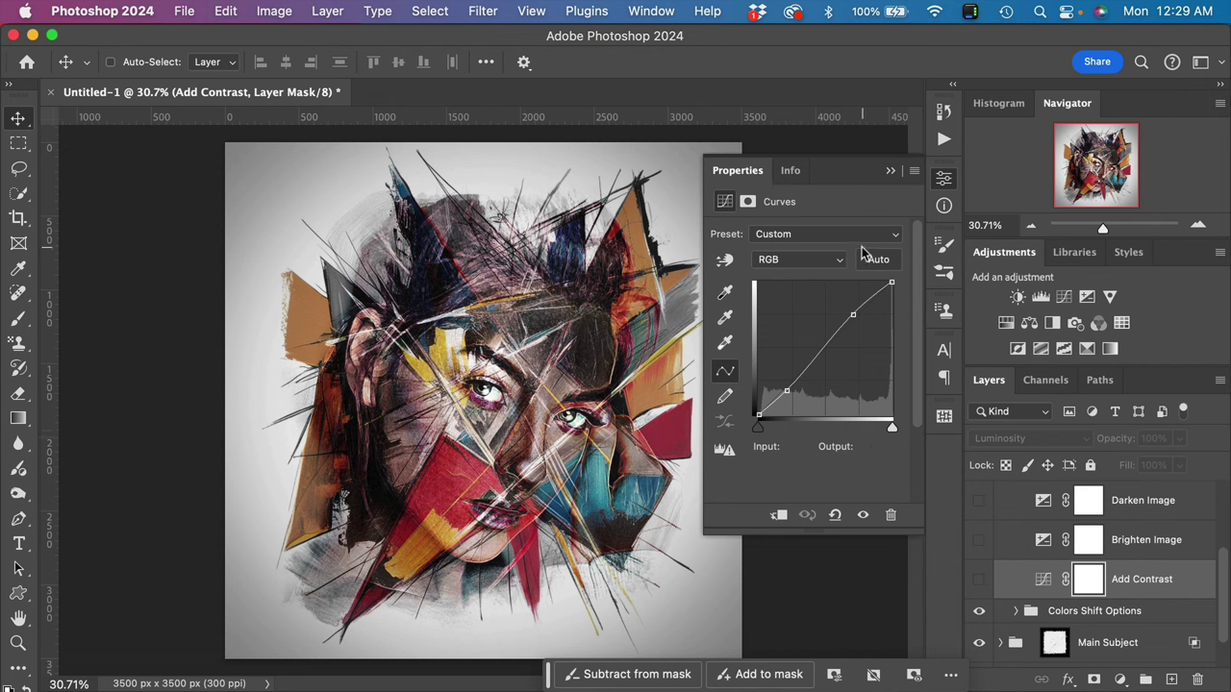
click(891, 173)
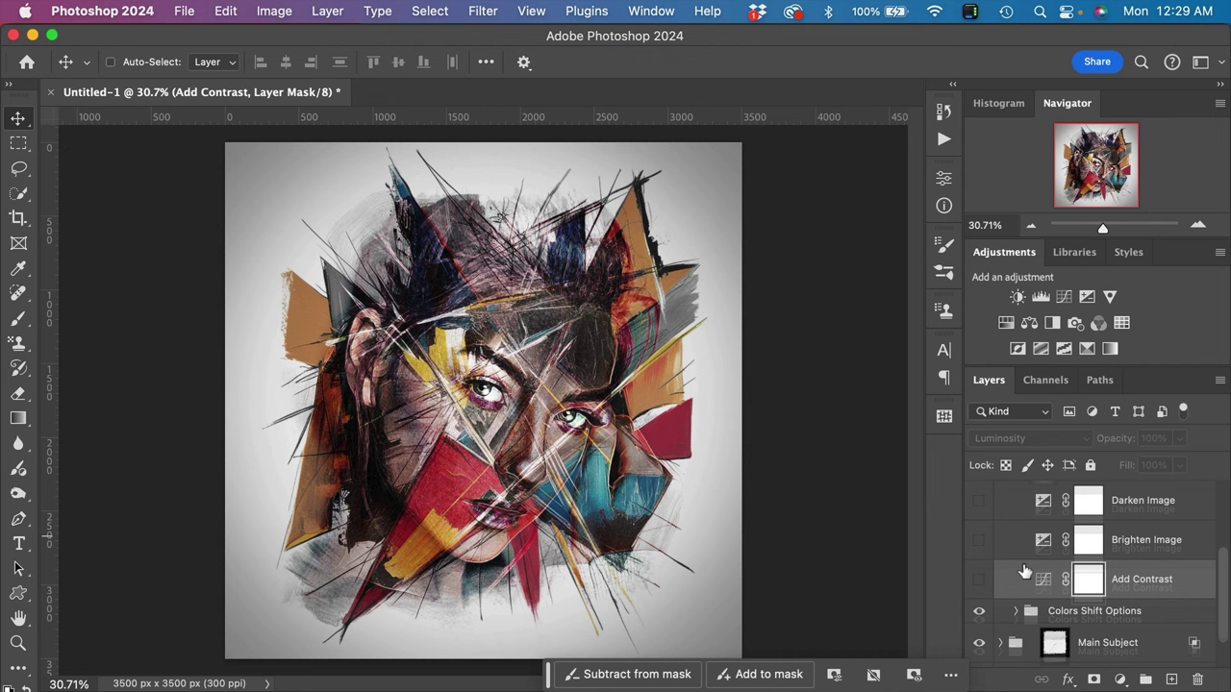
scroll(1026, 573, up, 3)
Collapse the Toning group and expand the Colors Shift Options group
click(1024, 500)
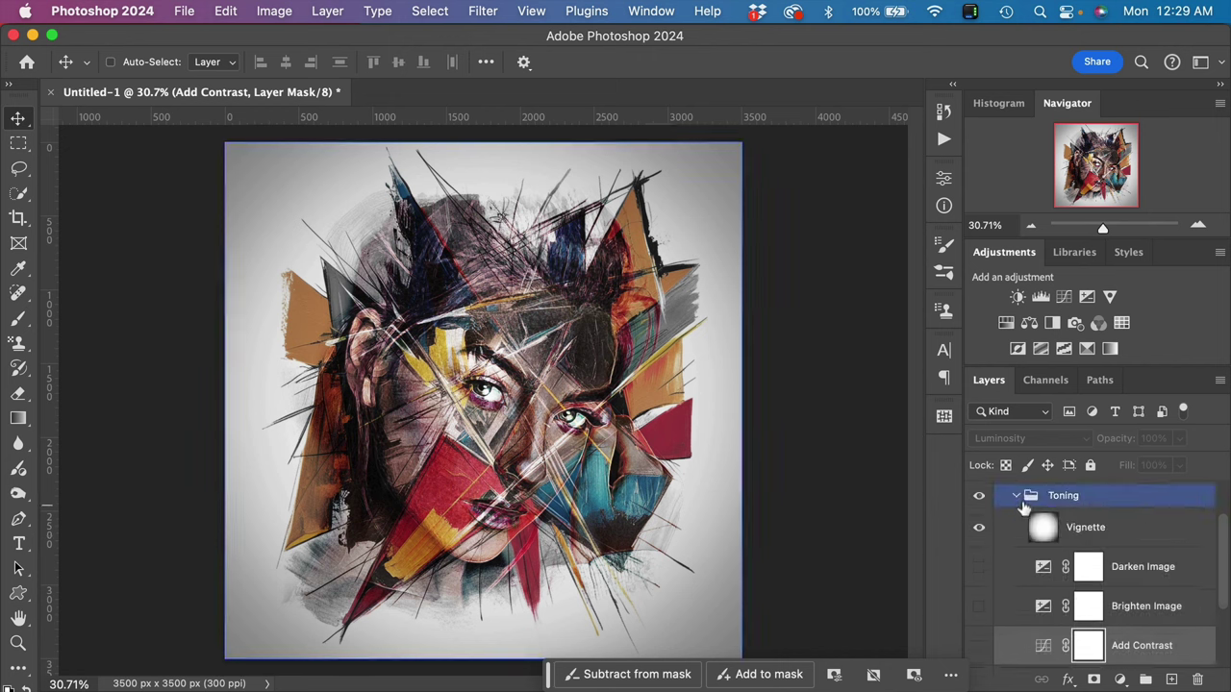
click(1018, 498)
click(1029, 572)
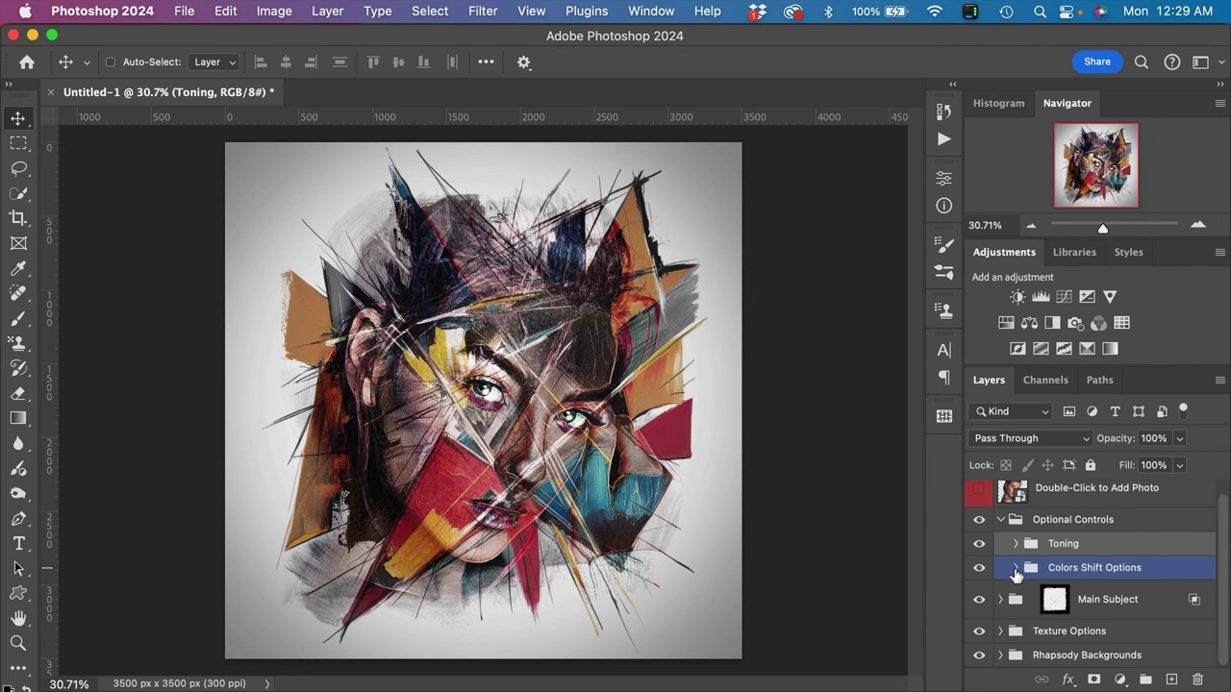
click(1017, 572)
scroll(1034, 582, down, 3)
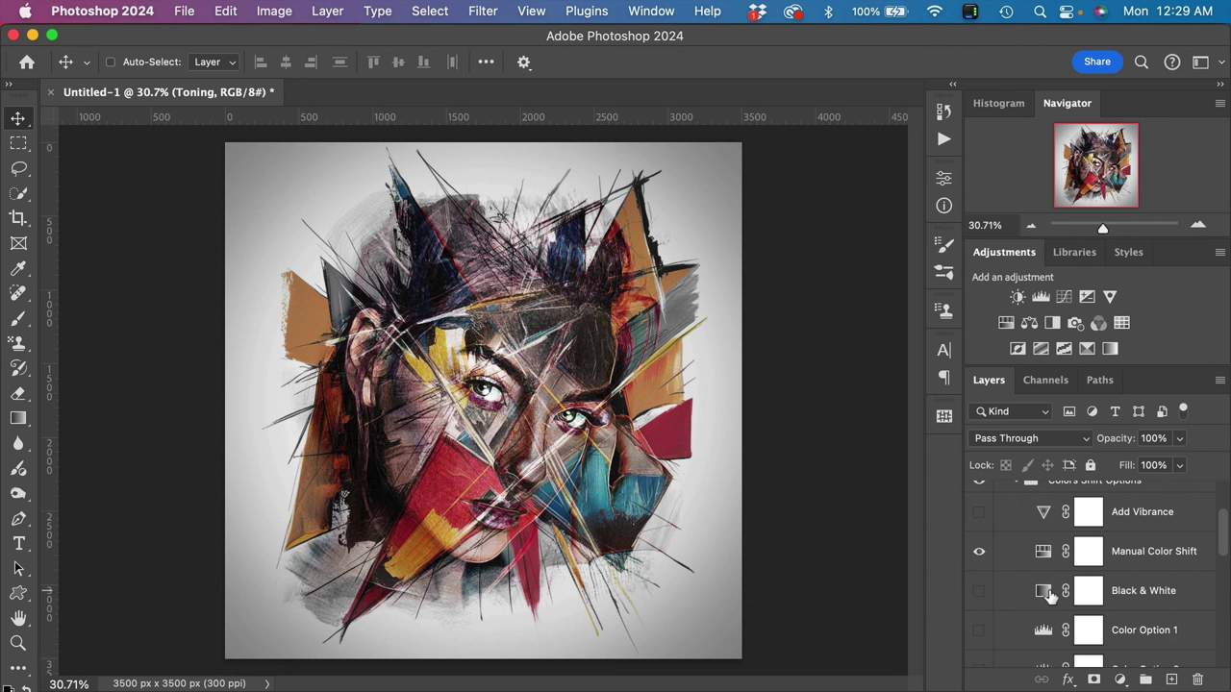
Compare Add Vibrance on and off, leave it off, and select Manual Color Shift
click(979, 516)
click(979, 515)
click(979, 515)
click(979, 516)
click(979, 515)
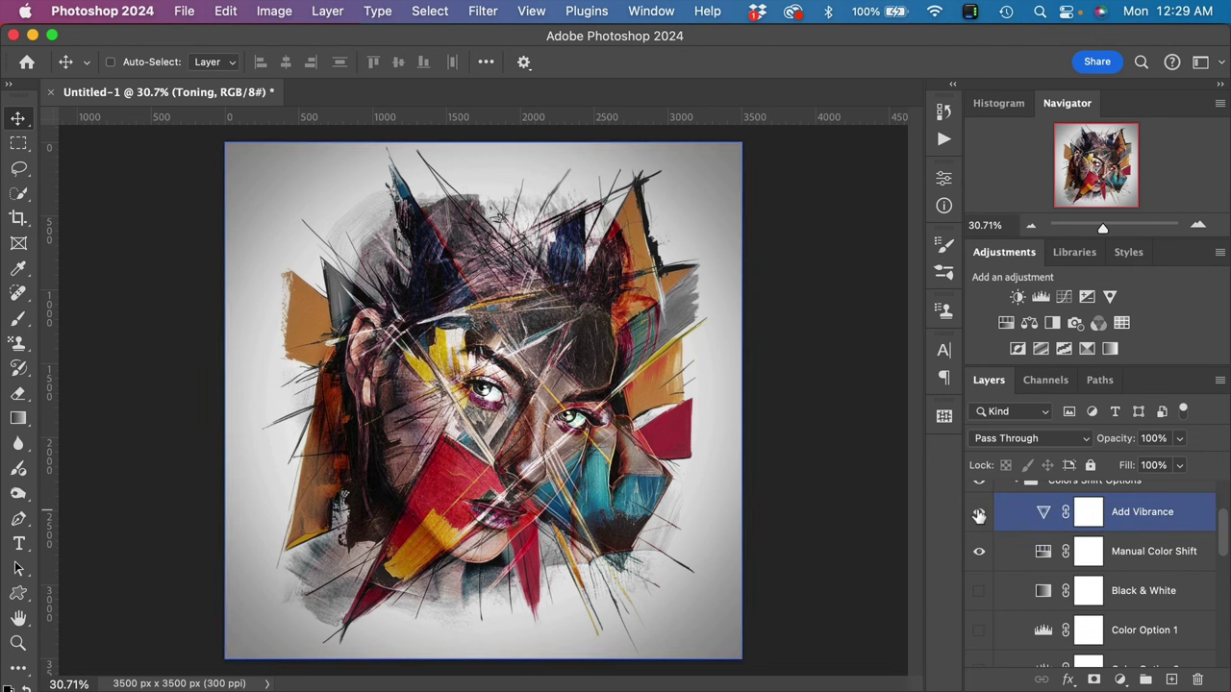
click(979, 516)
click(1052, 550)
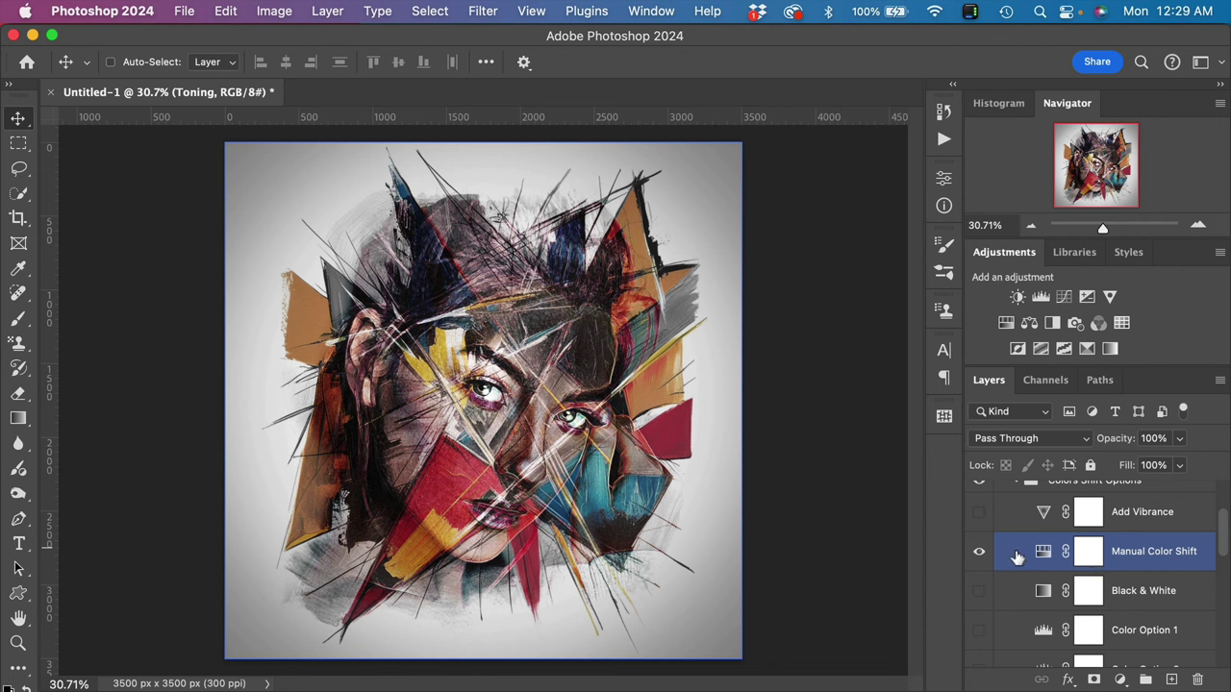
double_click(1043, 553)
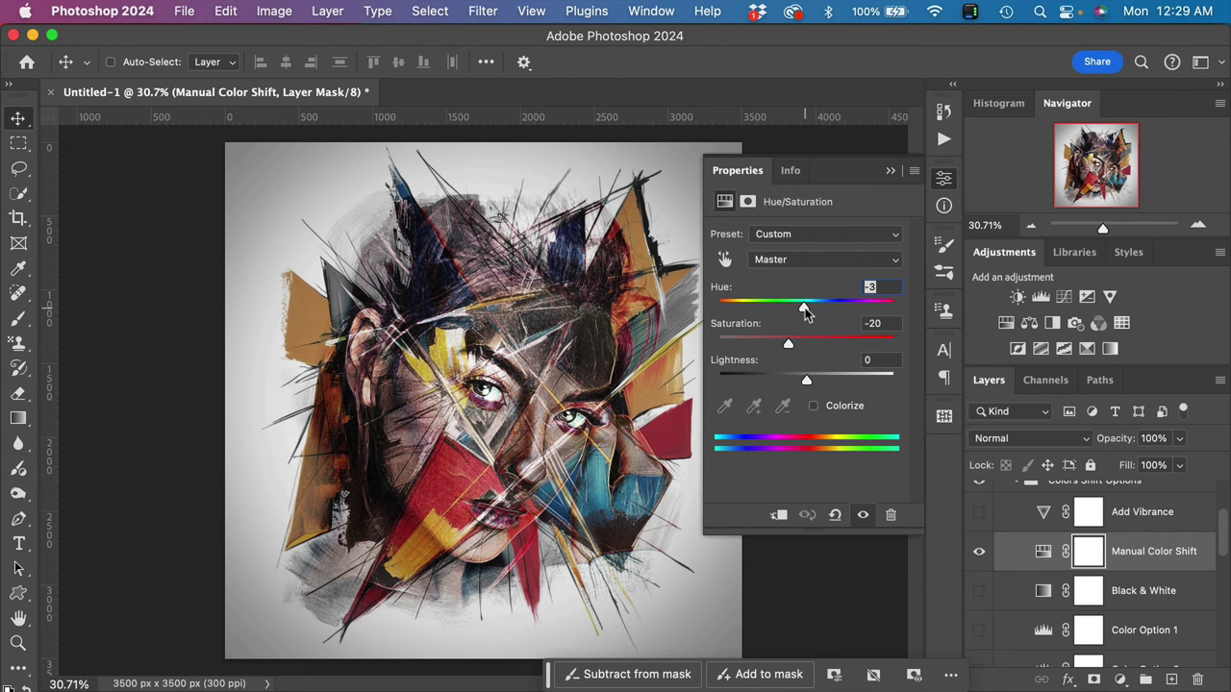
drag(806, 310, 752, 313)
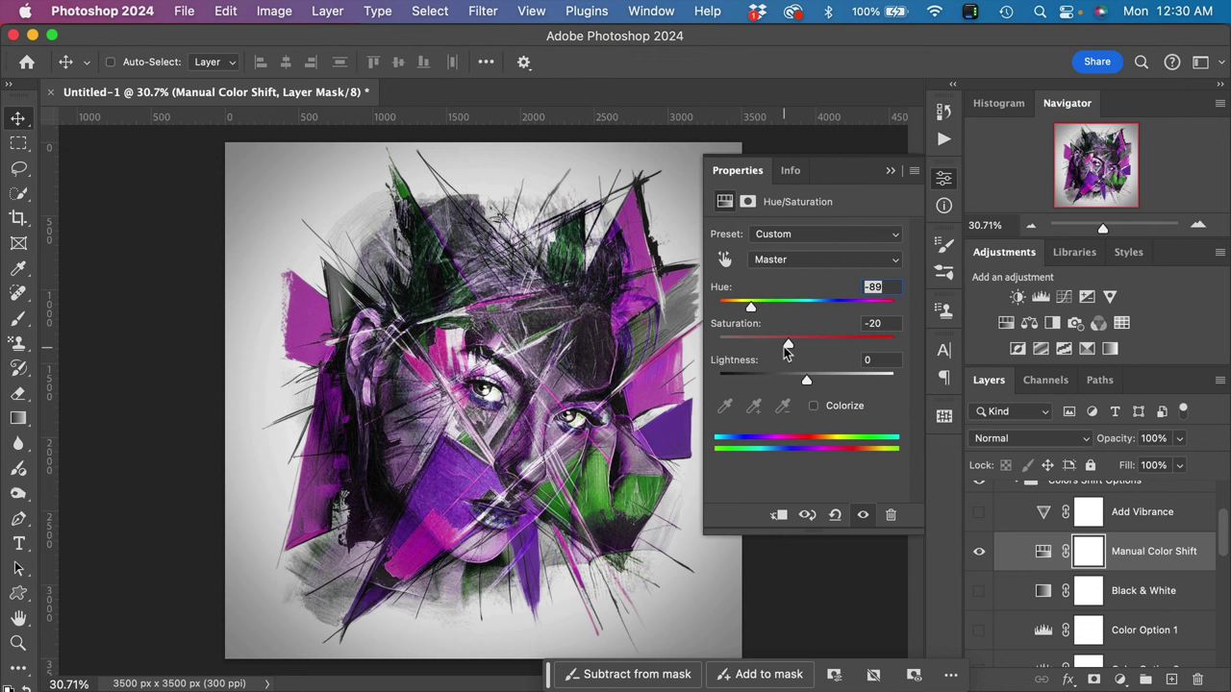
mouse_move(785, 348)
mouse_down()
mouse_move(833, 348)
mouse_move(721, 357)
mouse_move(818, 357)
mouse_move(786, 354)
mouse_up()
click(890, 170)
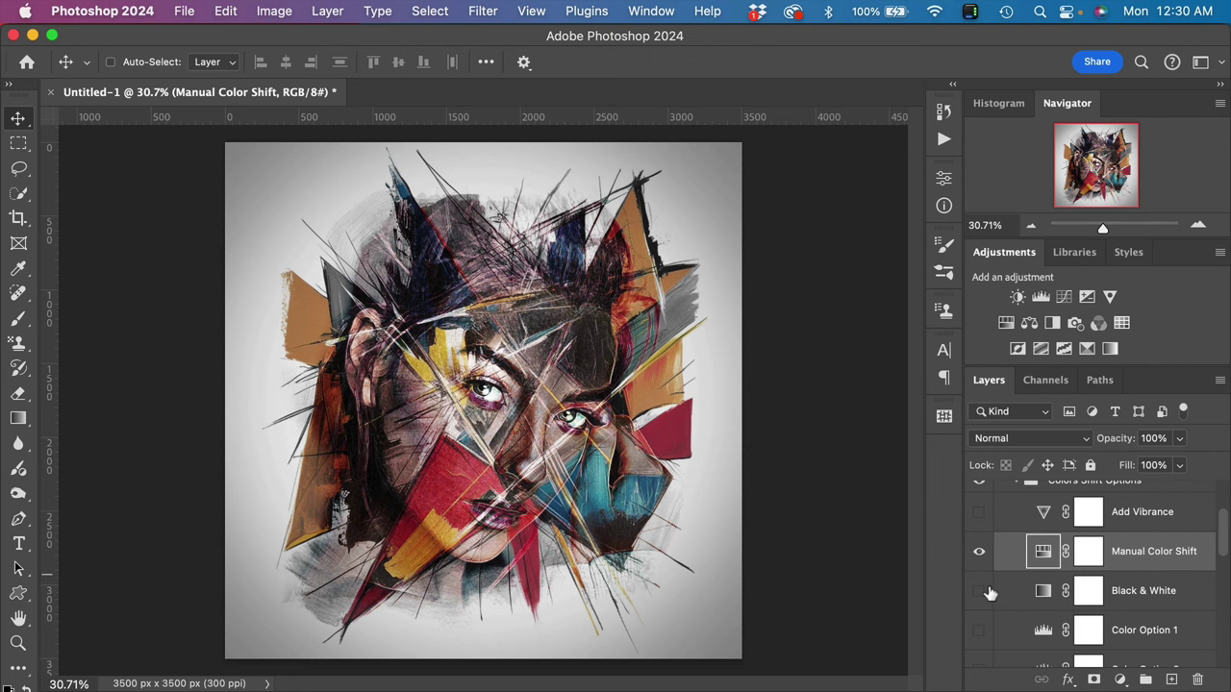
Preview the portrait in Black & White, then return it to full colour
click(990, 593)
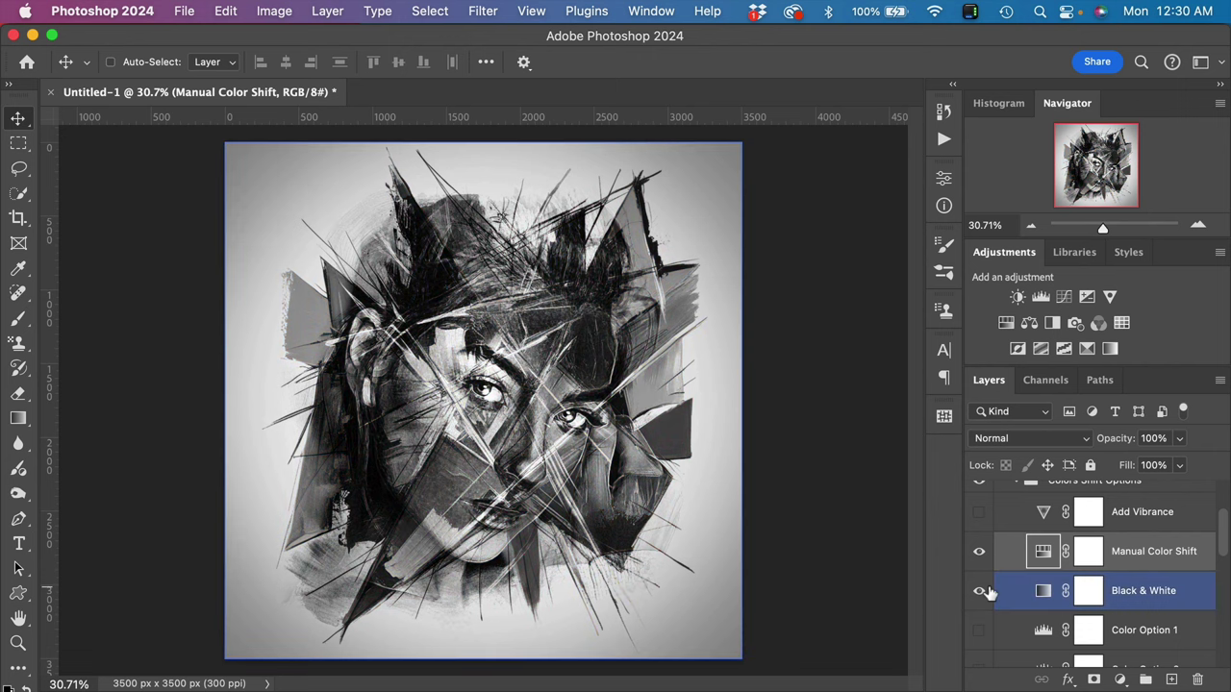
click(990, 593)
scroll(990, 594, down, 5)
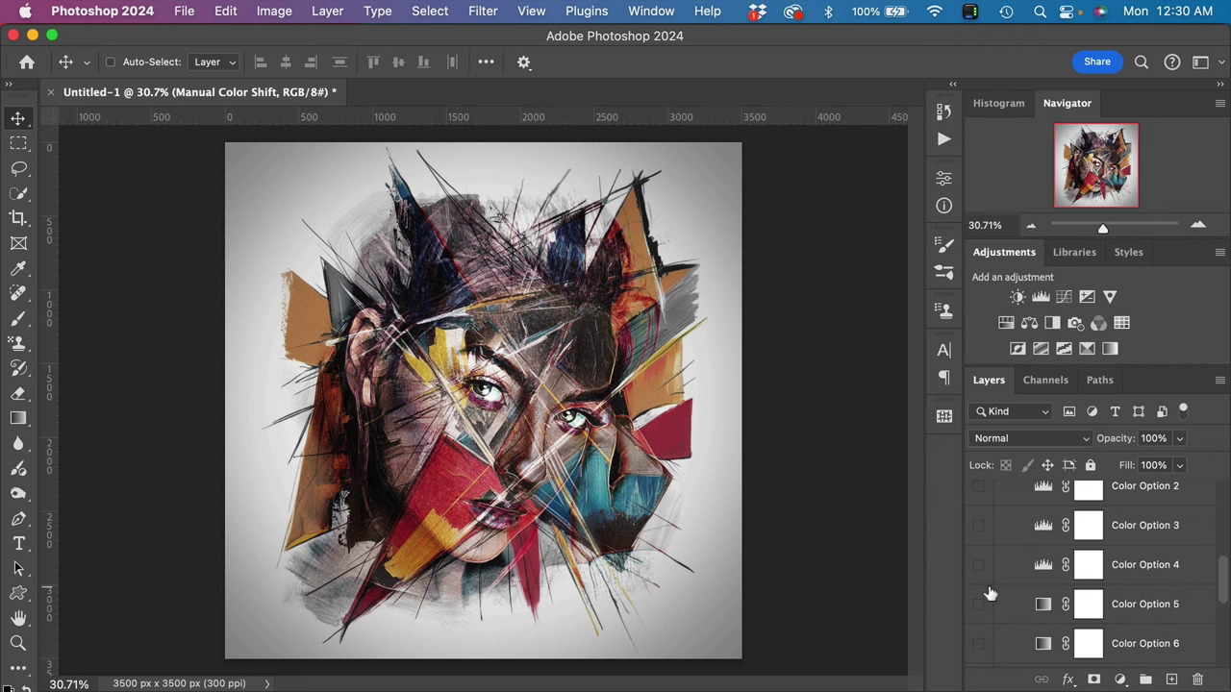
scroll(991, 594, down, 5)
click(991, 593)
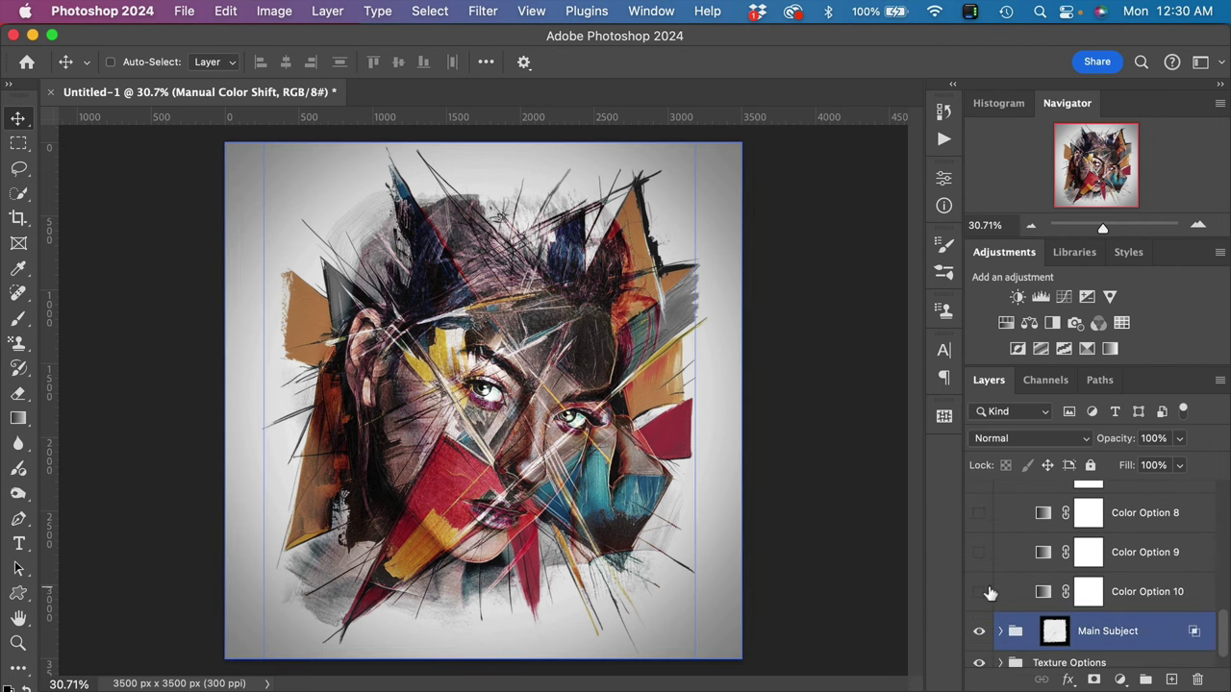
Preview Color Options 9, 8, 7, 5 and 4 in turn, leaving each switched off
click(979, 552)
click(979, 552)
click(979, 512)
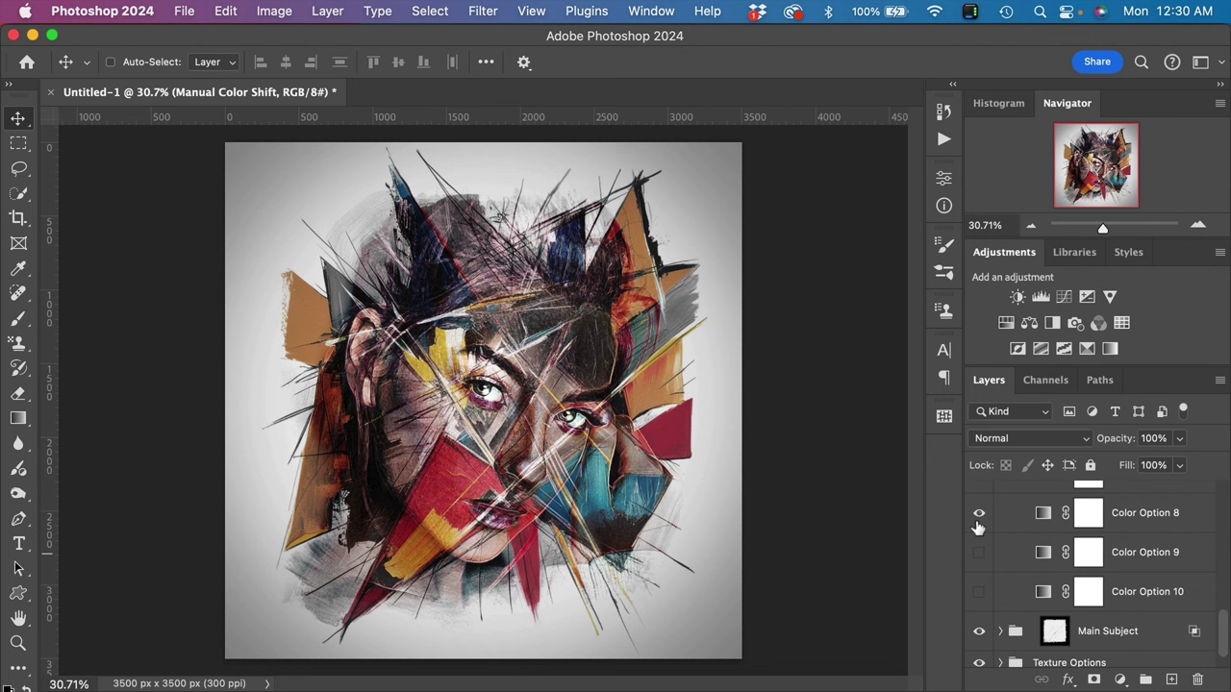
click(979, 514)
scroll(978, 525, up, 1)
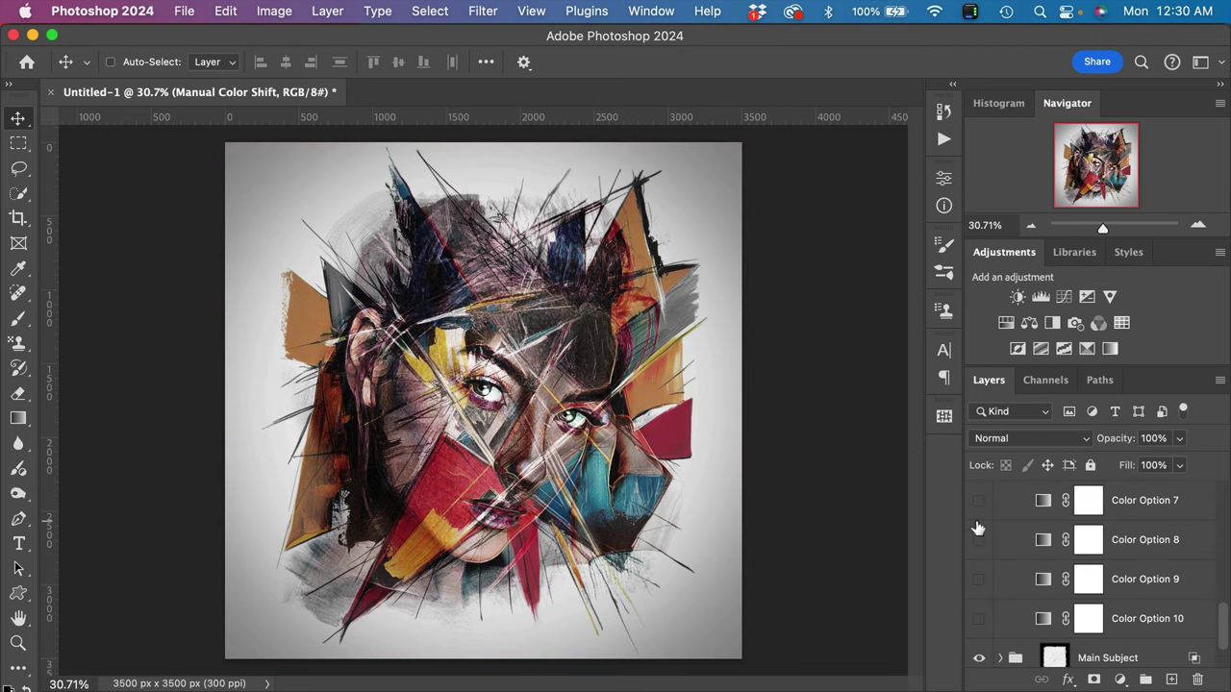
click(979, 517)
click(979, 517)
scroll(978, 526, up, 2)
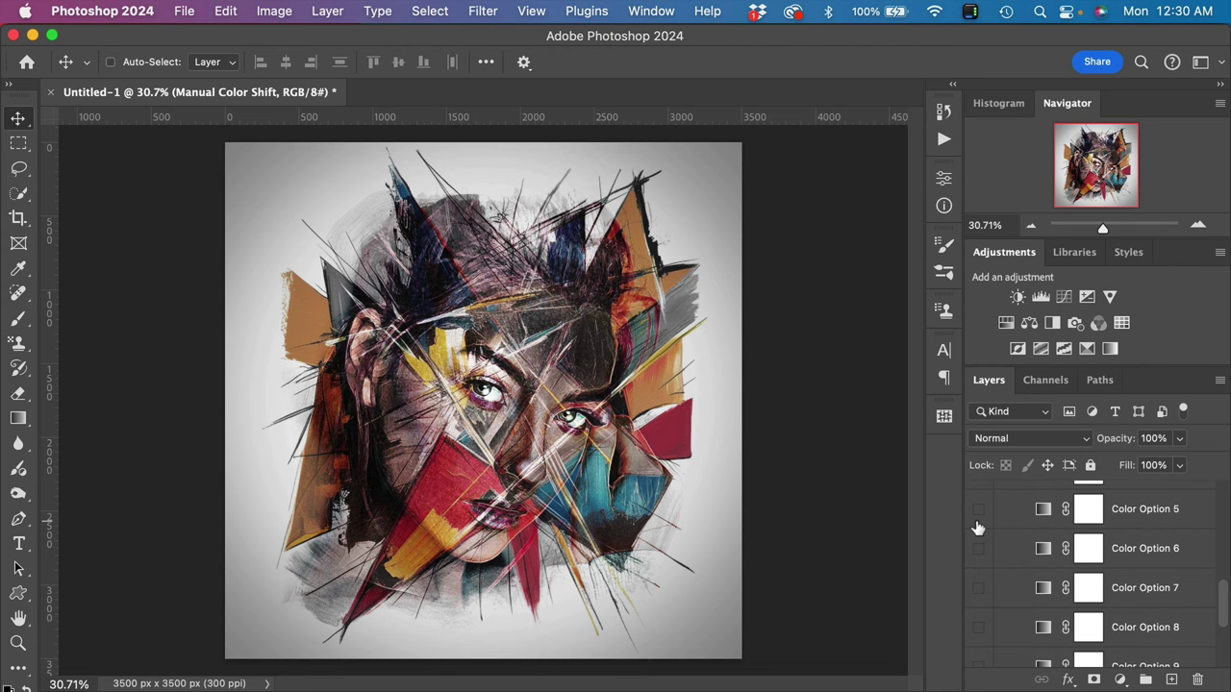
click(978, 515)
scroll(977, 527, up, 2)
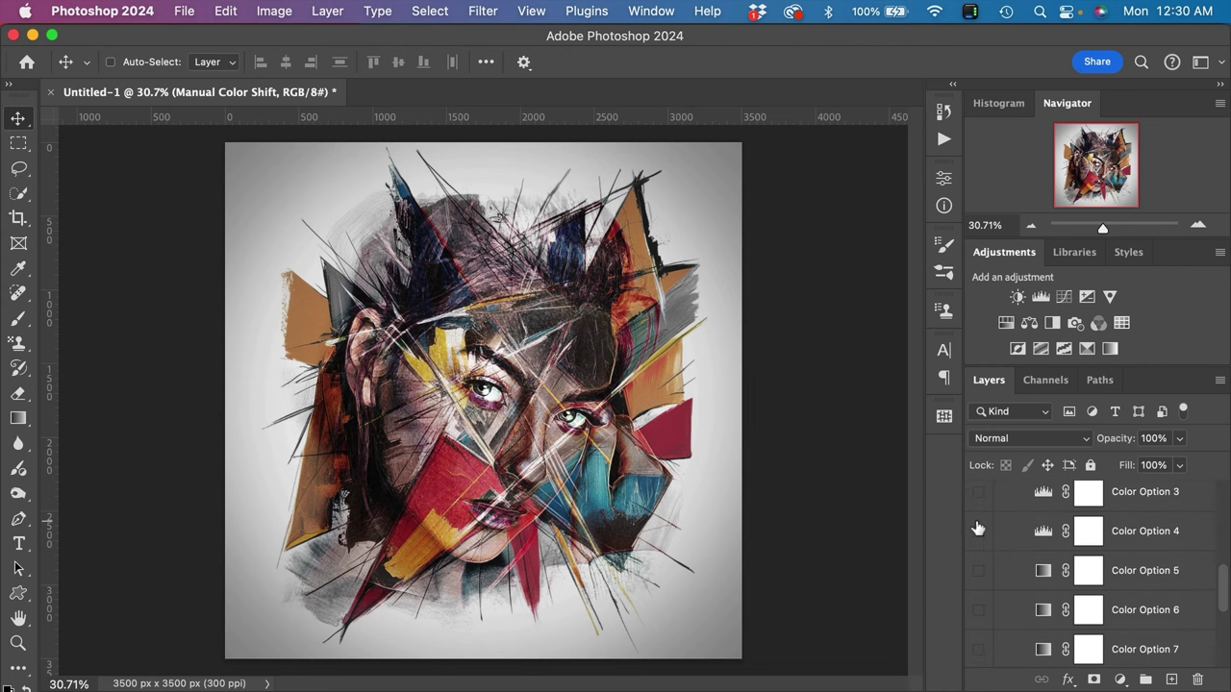
click(978, 529)
click(979, 525)
scroll(1043, 562, up, 2)
scroll(1044, 558, up, 3)
drag(1043, 559, 1017, 507)
Collapse Colors Shift Options and Optional Controls, then compare the background with the portrait hidden
click(1017, 492)
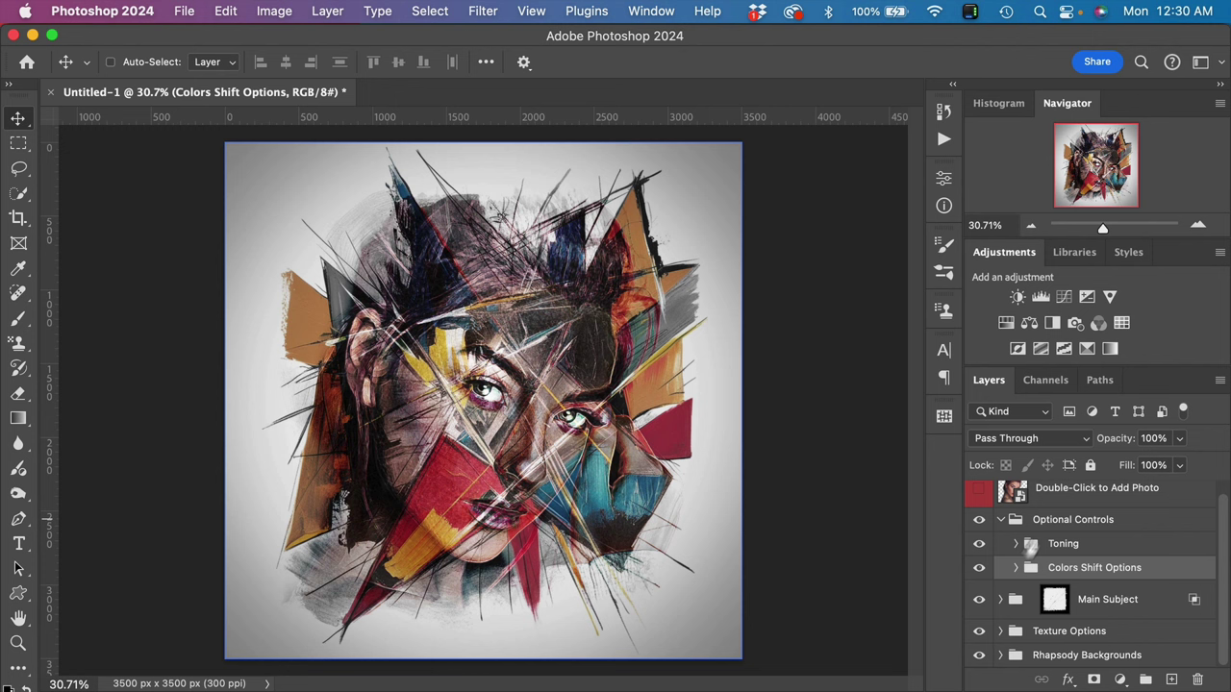
click(1004, 527)
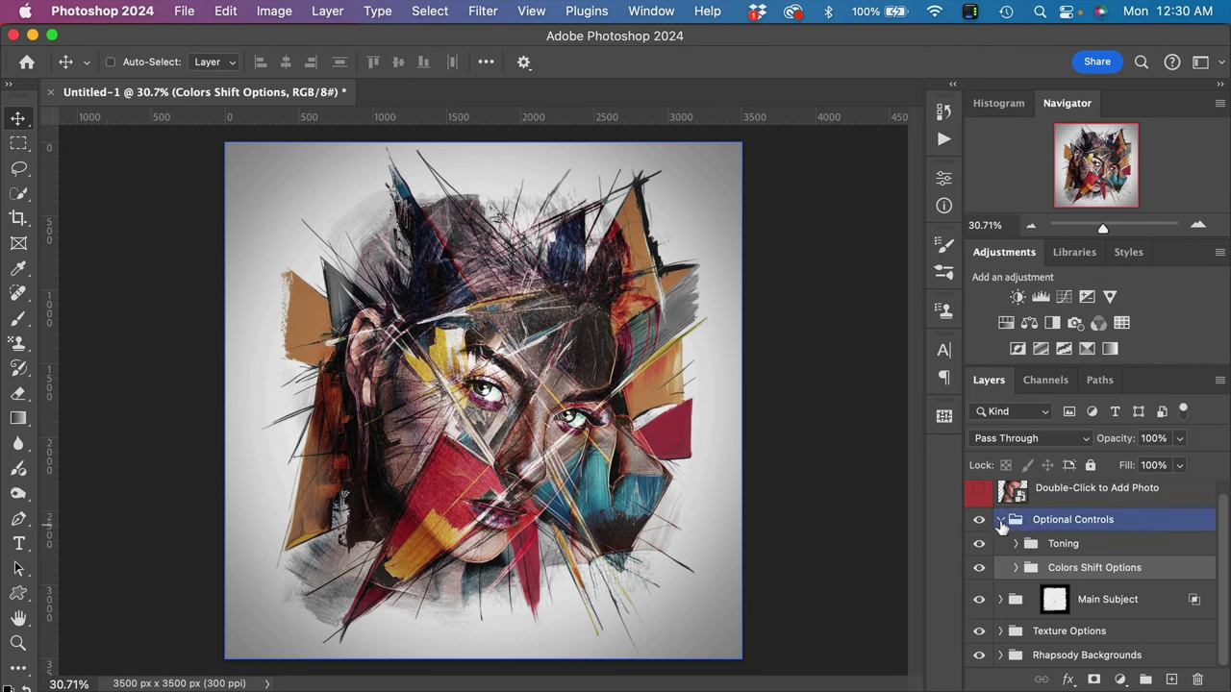
click(1001, 521)
click(1057, 563)
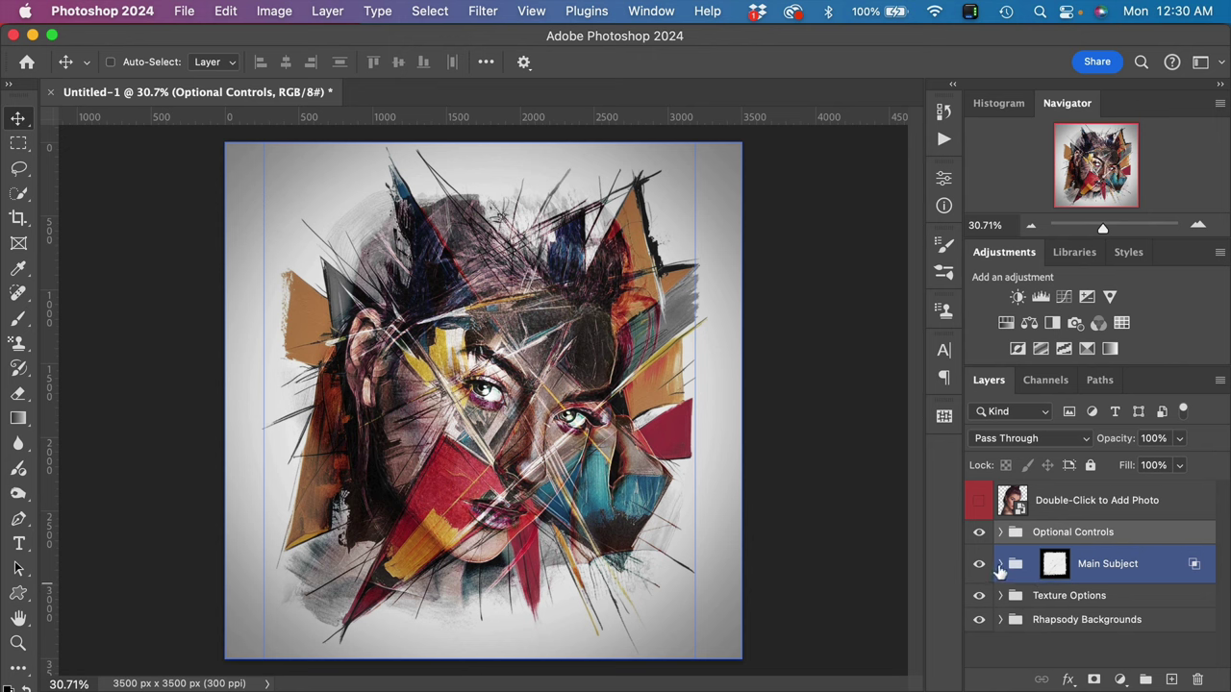
click(979, 565)
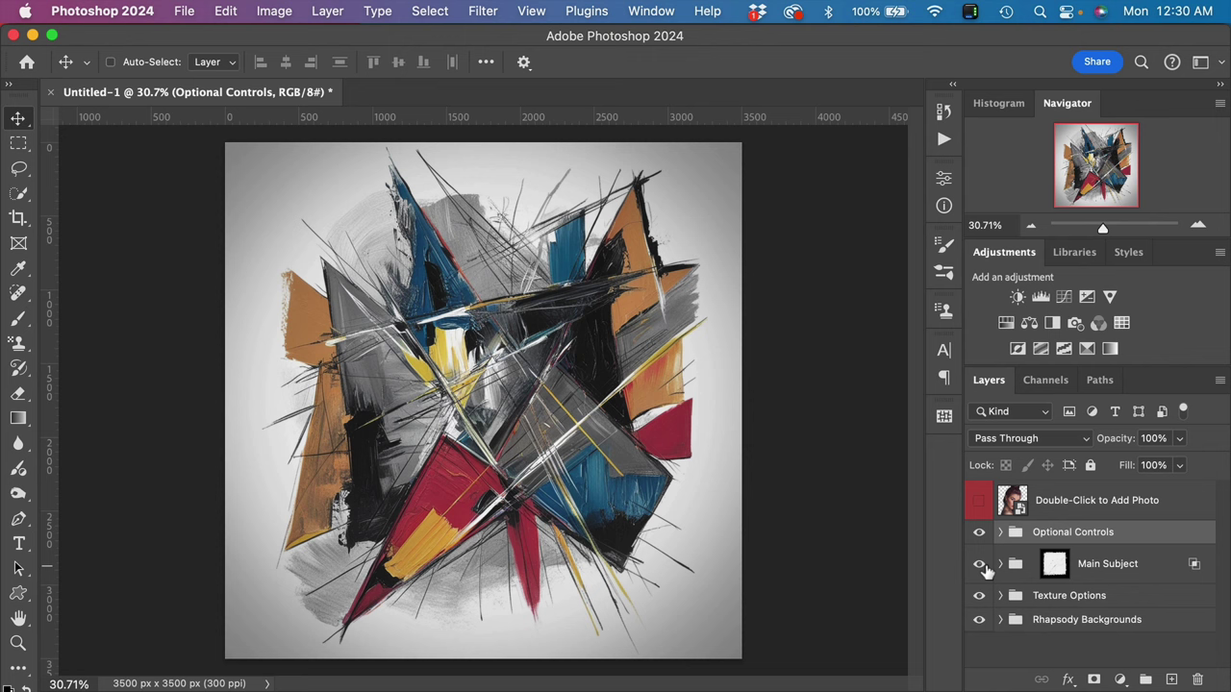
click(979, 565)
click(980, 565)
click(980, 564)
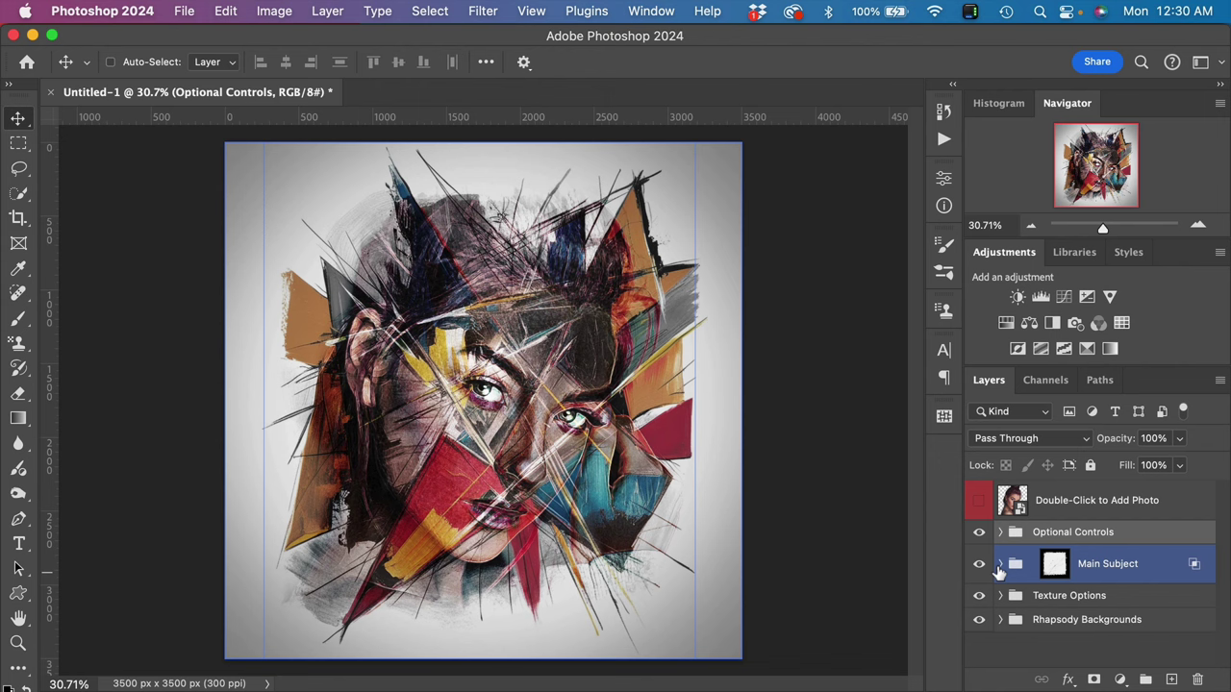
Expand the Main Subject group and select among its Shading, Highlights and Shadows groups
click(1000, 564)
scroll(1052, 597, down, 2)
click(1058, 591)
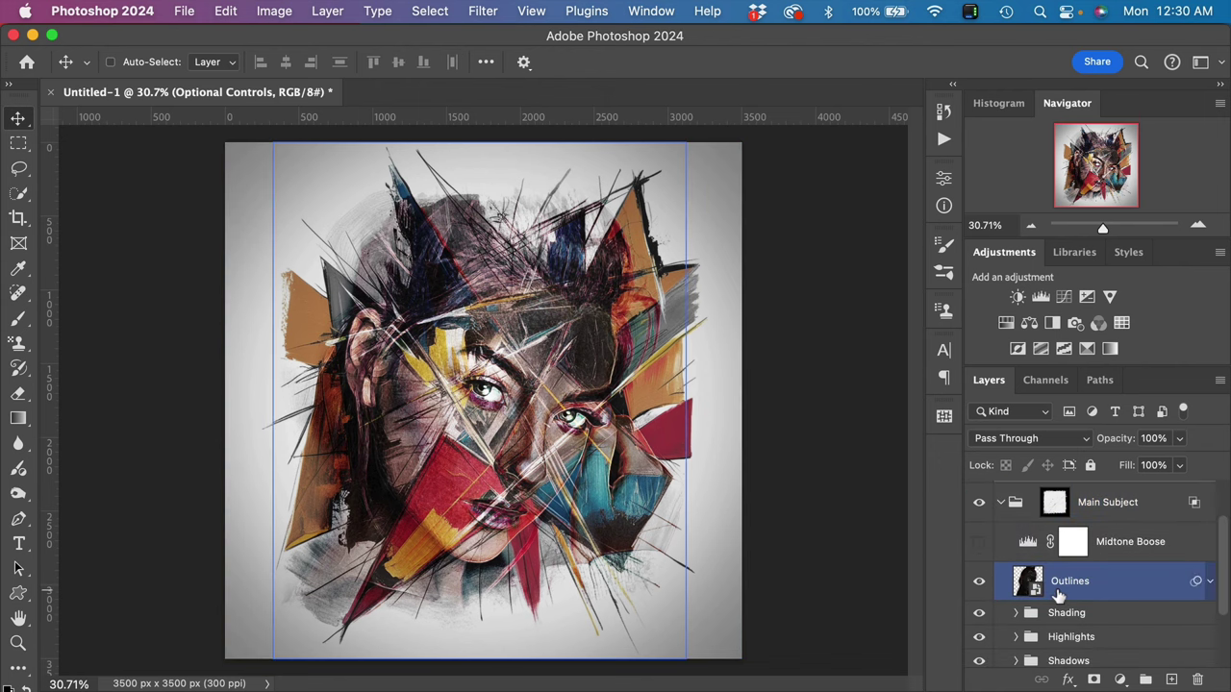
scroll(1058, 596, down, 2)
click(1068, 599)
super+click(1066, 551)
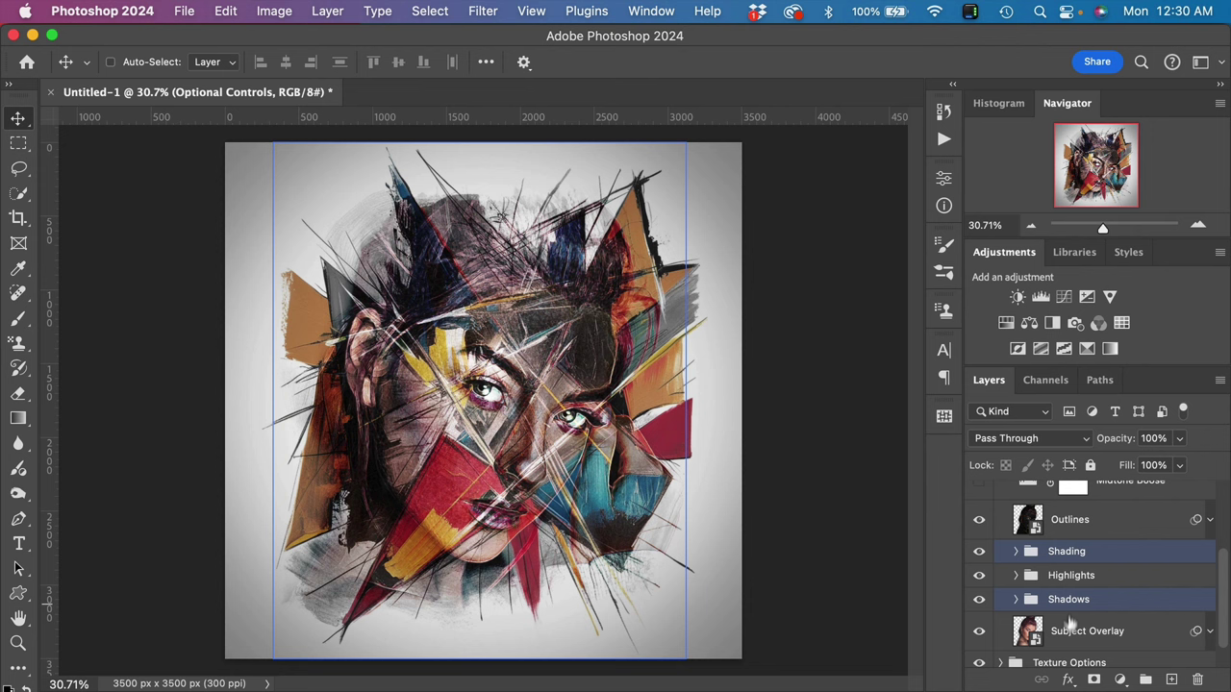
click(1069, 627)
click(1066, 600)
click(1056, 577)
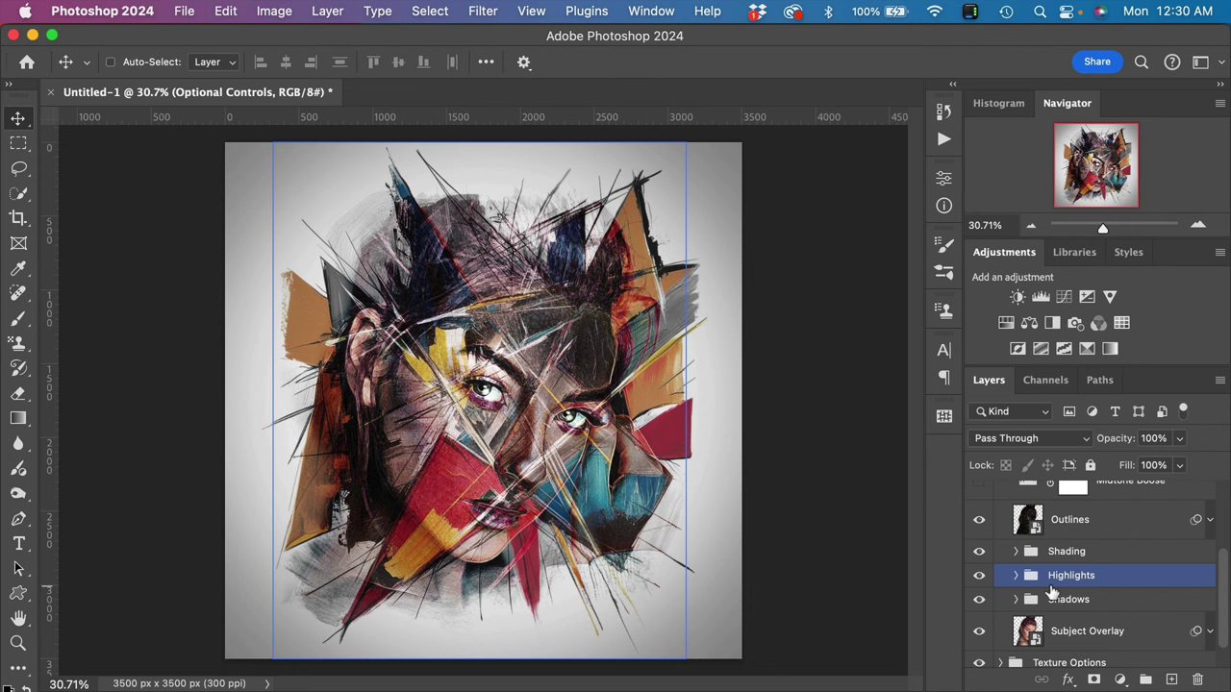
click(1135, 552)
click(1104, 577)
click(1062, 519)
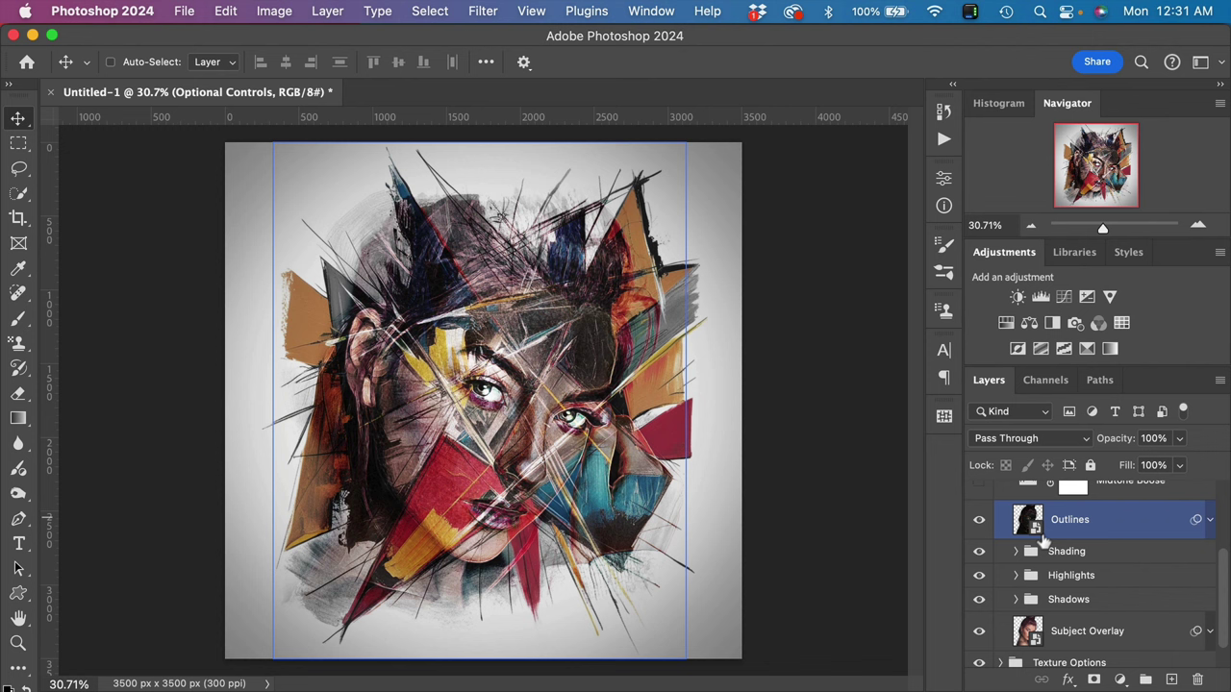
click(1048, 551)
click(1058, 599)
click(1055, 551)
click(1054, 600)
click(1067, 550)
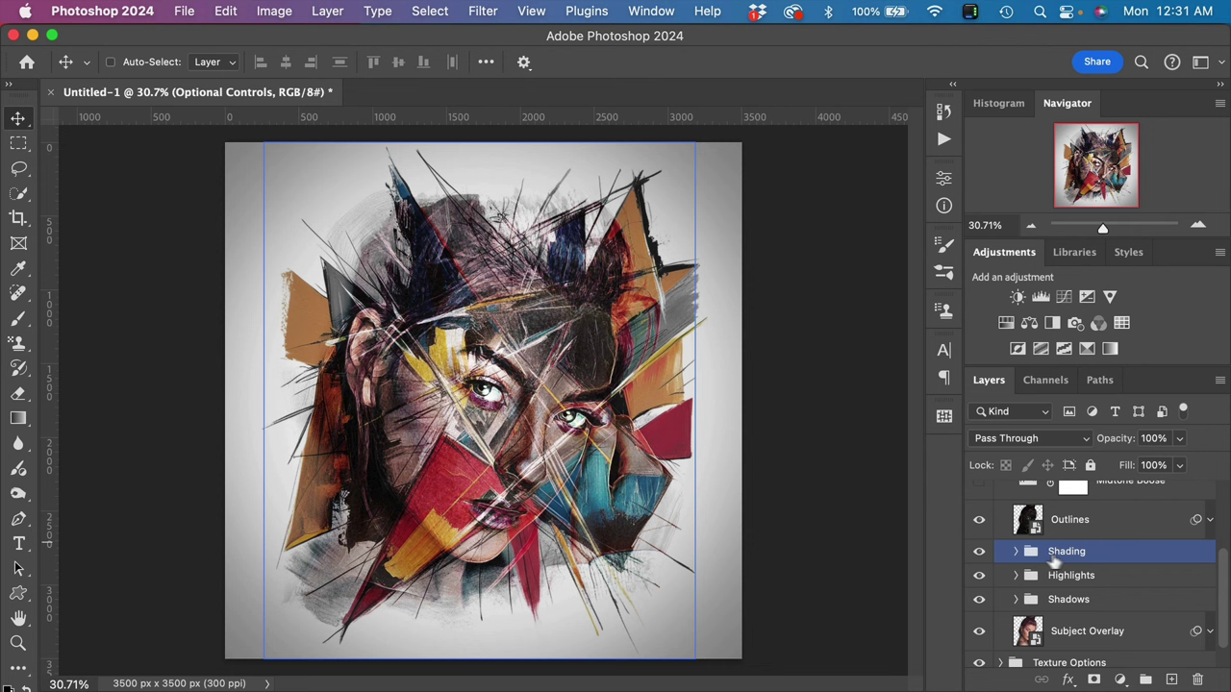
Compare the portrait with Shading, Highlights and Shadows hidden, leaving all three visible
click(978, 553)
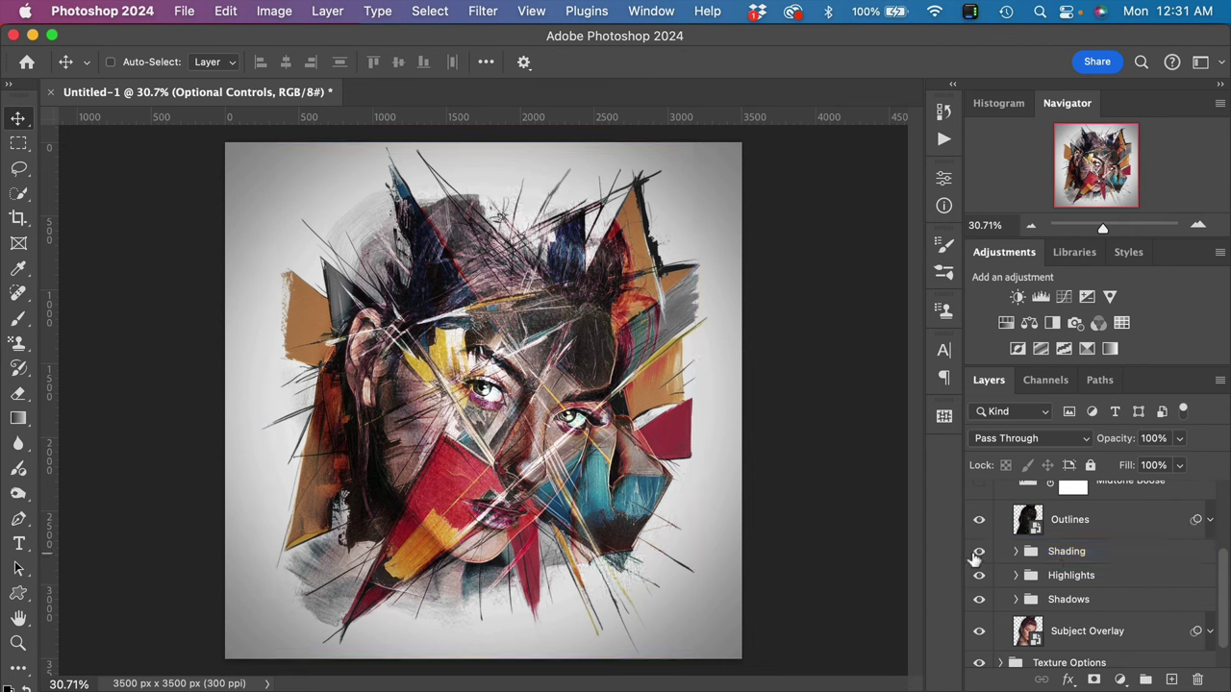
click(977, 553)
click(976, 554)
click(978, 552)
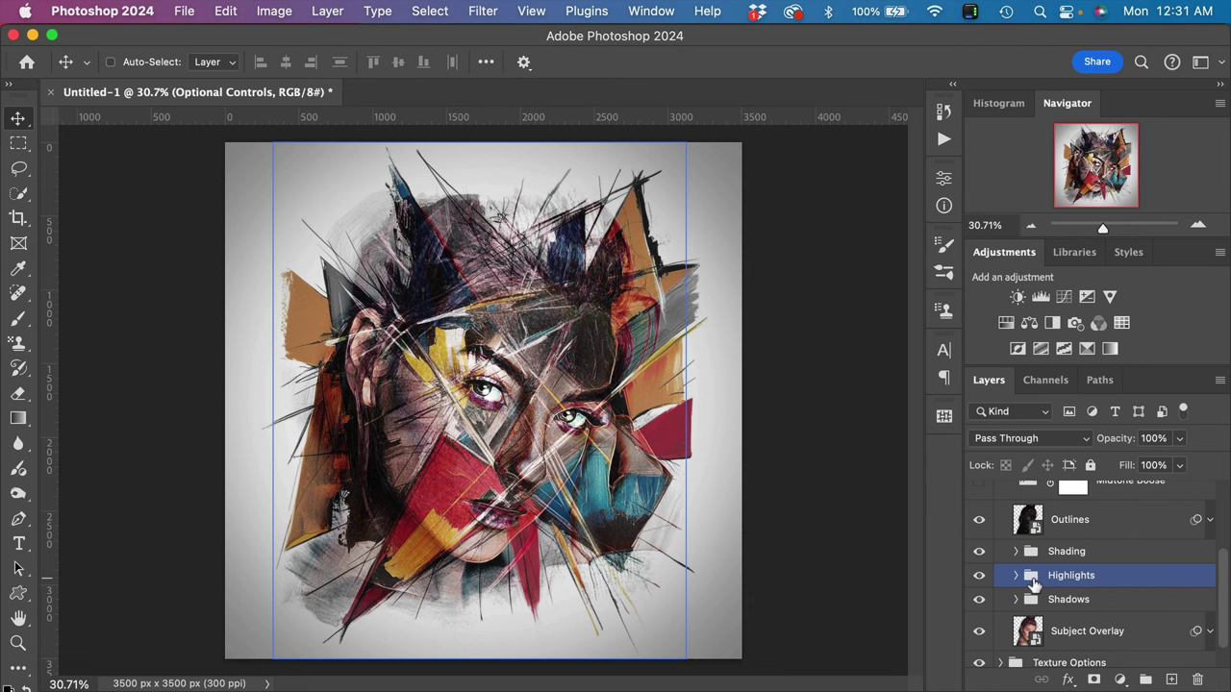
click(981, 575)
click(981, 576)
click(981, 575)
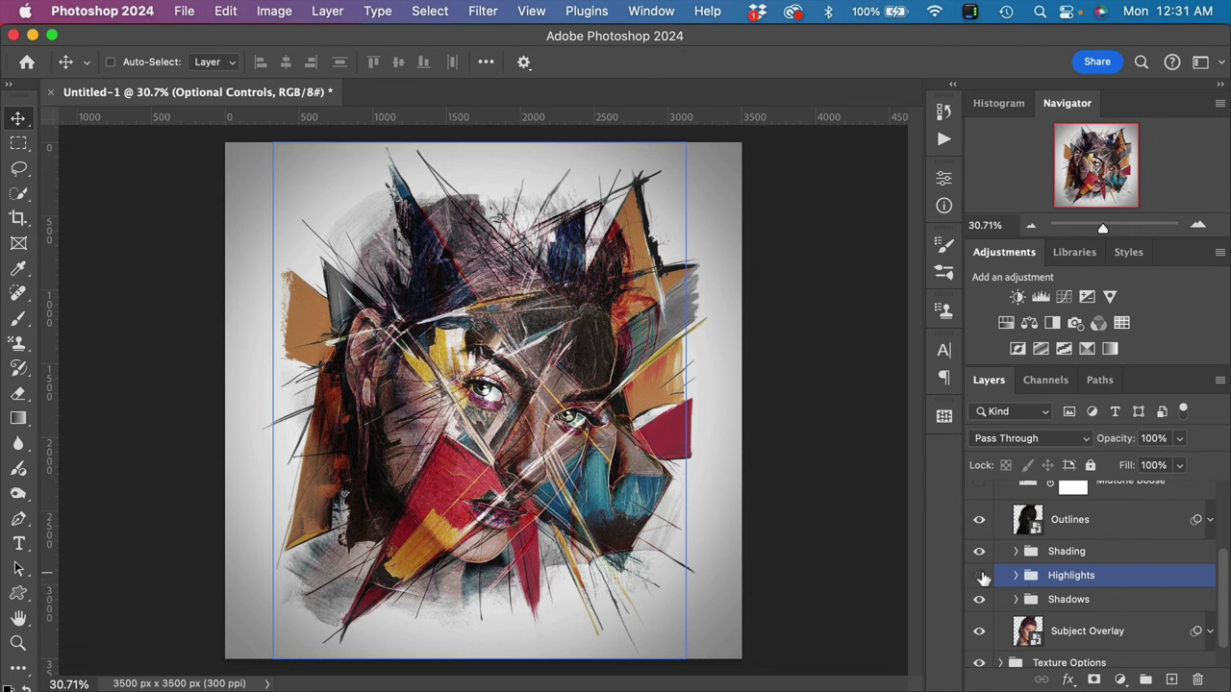
click(981, 575)
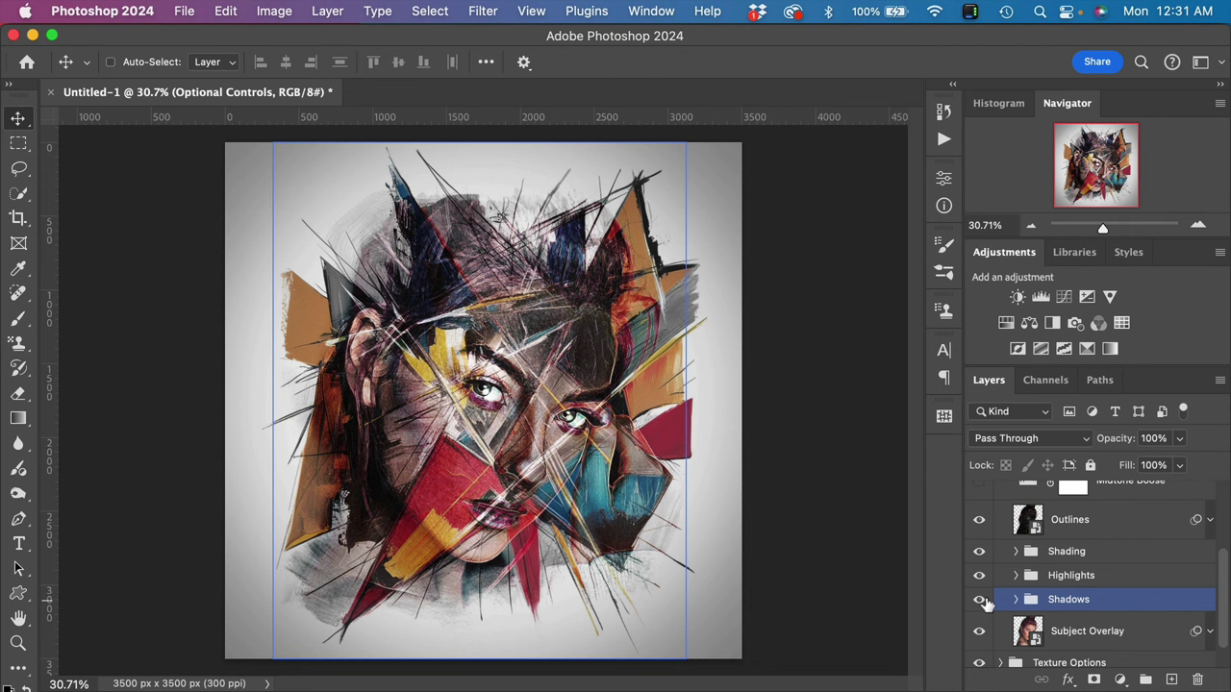
click(979, 599)
click(980, 599)
Collapse the Main Subject group and select the Texture Options group
click(989, 601)
click(1046, 578)
click(1065, 554)
scroll(1144, 548, up, 3)
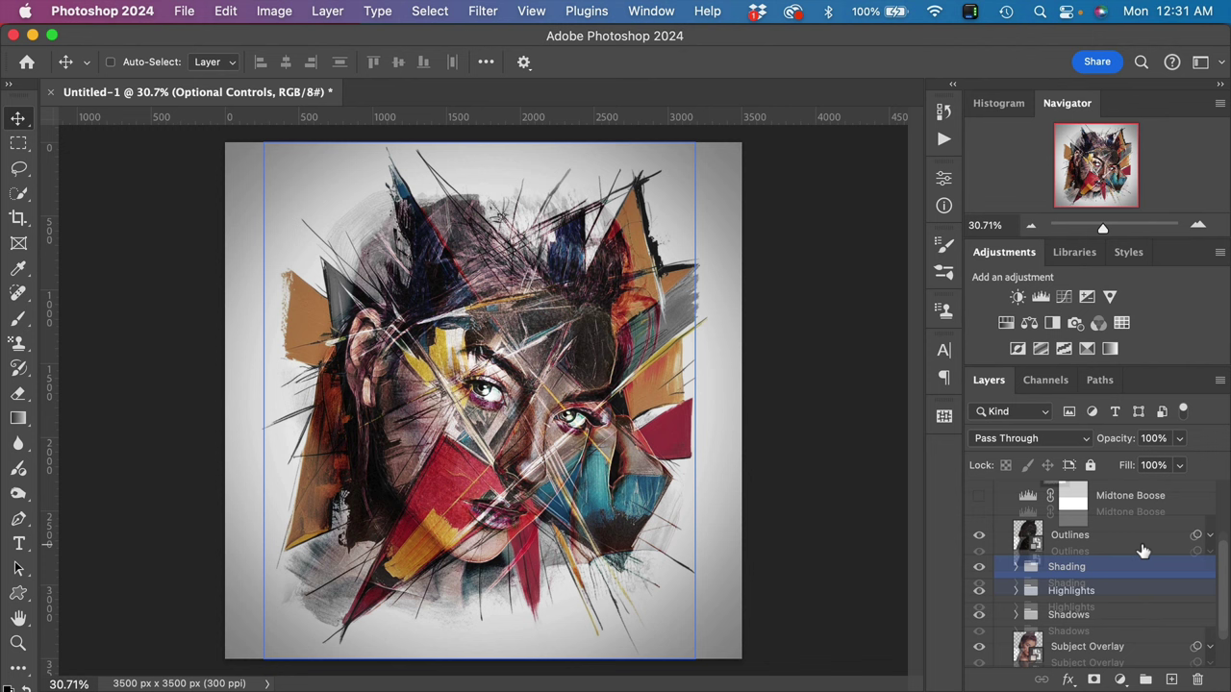
click(1080, 539)
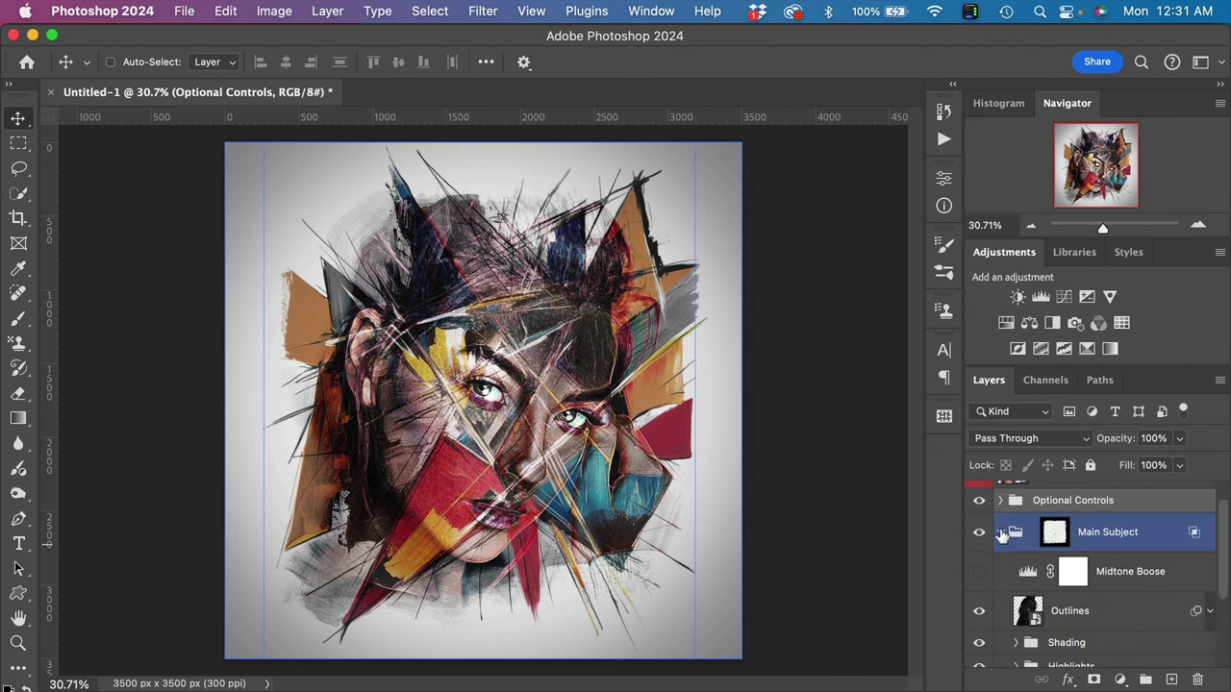
click(1001, 535)
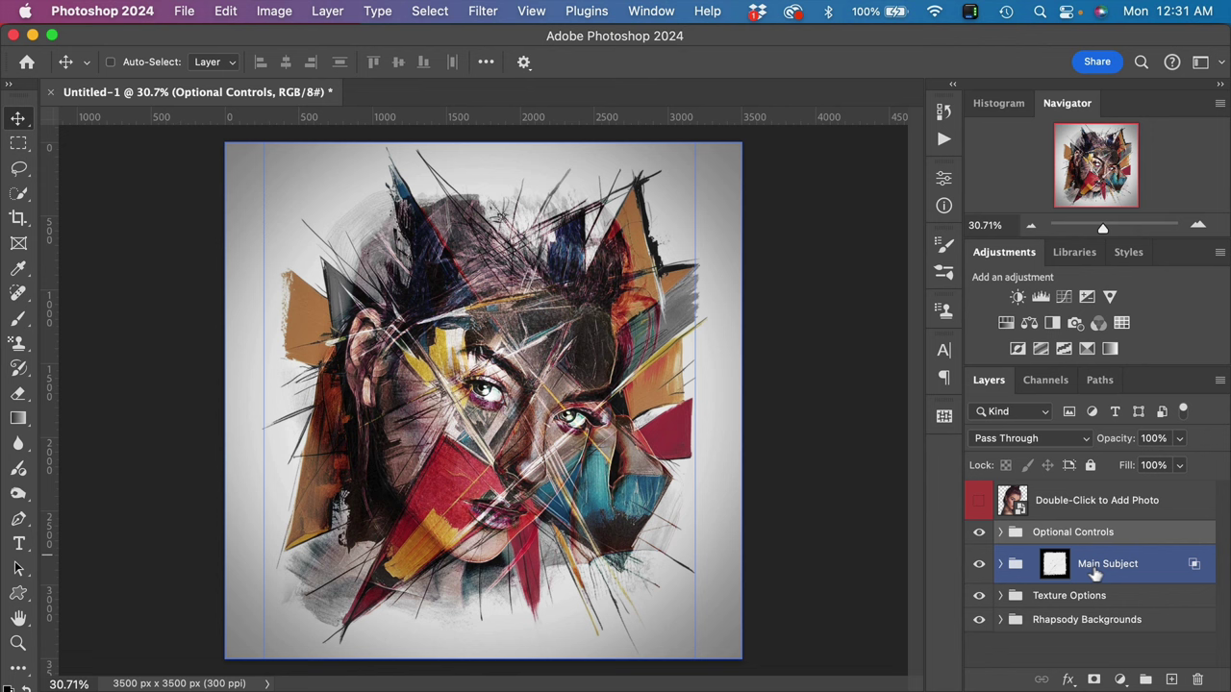
click(1053, 564)
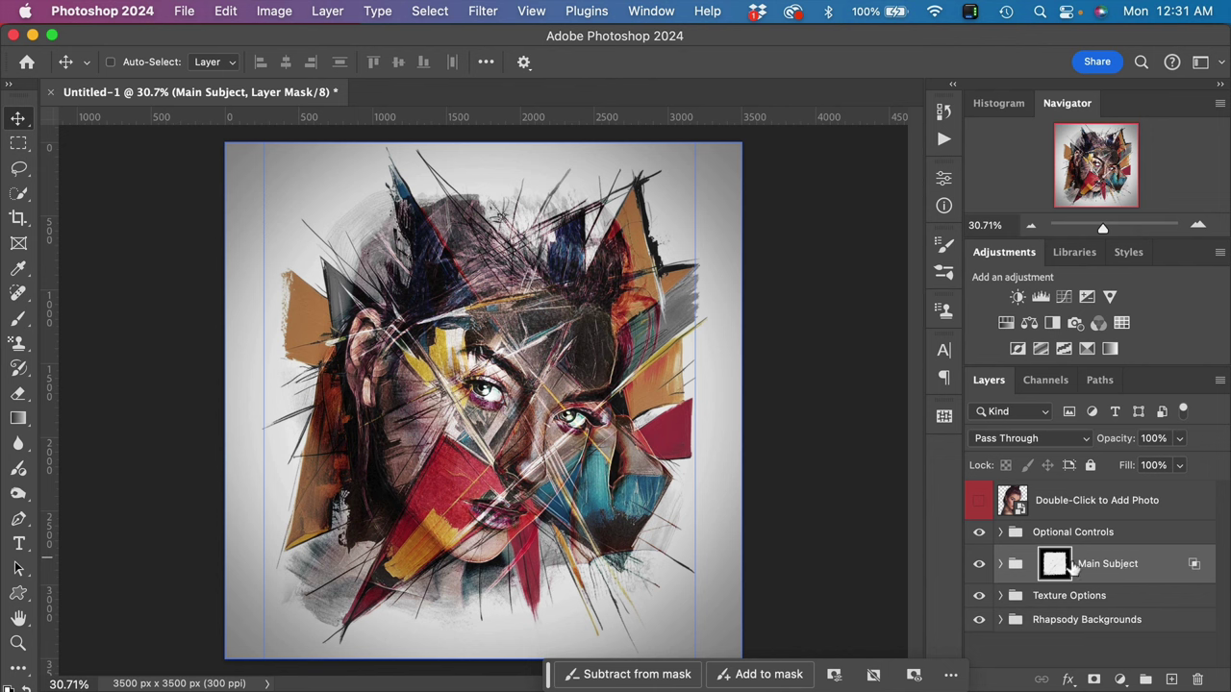
click(1075, 596)
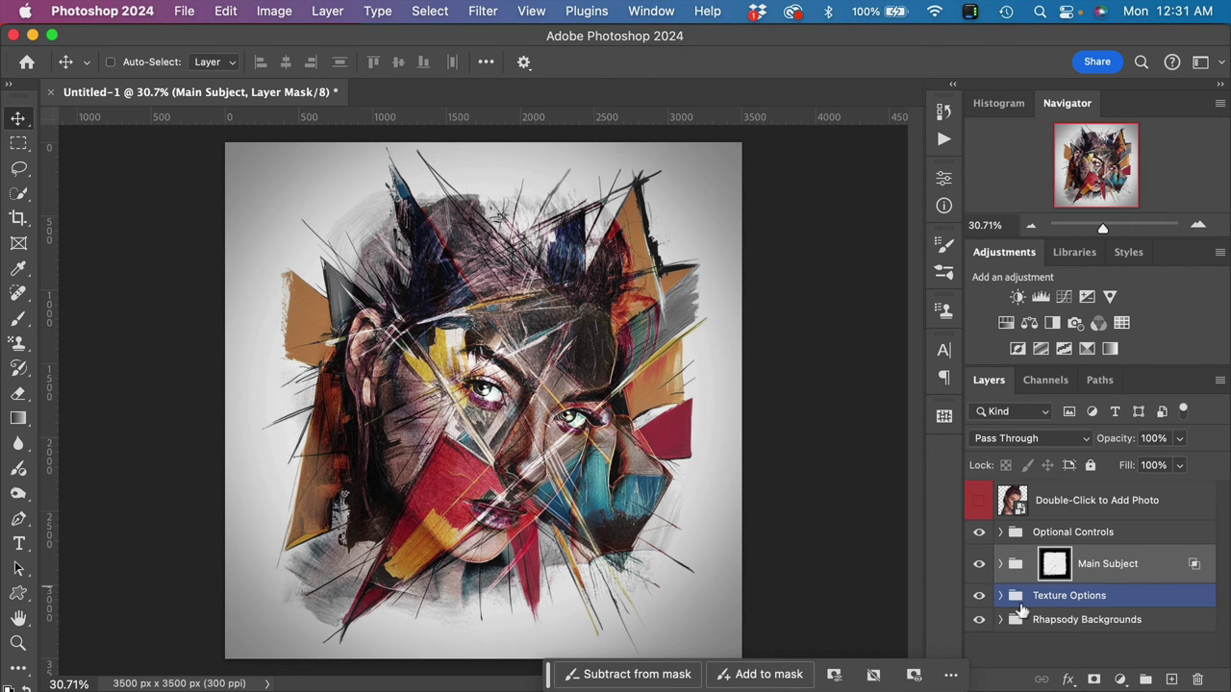
Turn on the Grain texture and raise its opacity to 83%
click(1001, 598)
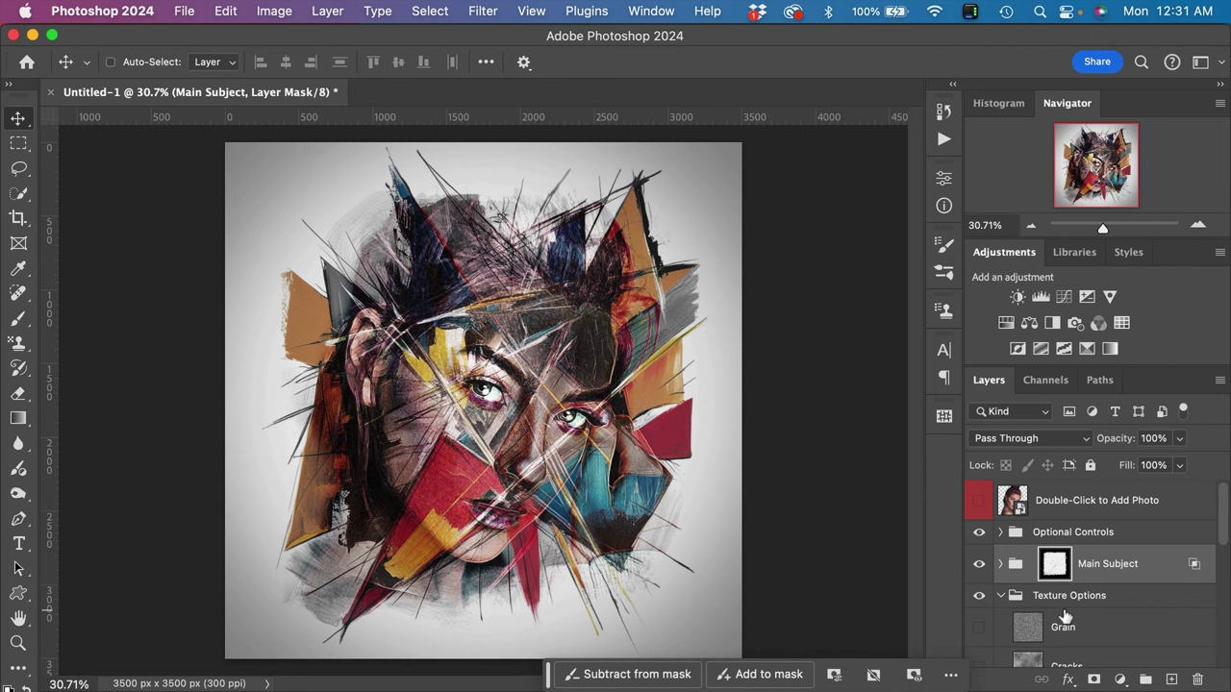
scroll(1062, 617, down, 5)
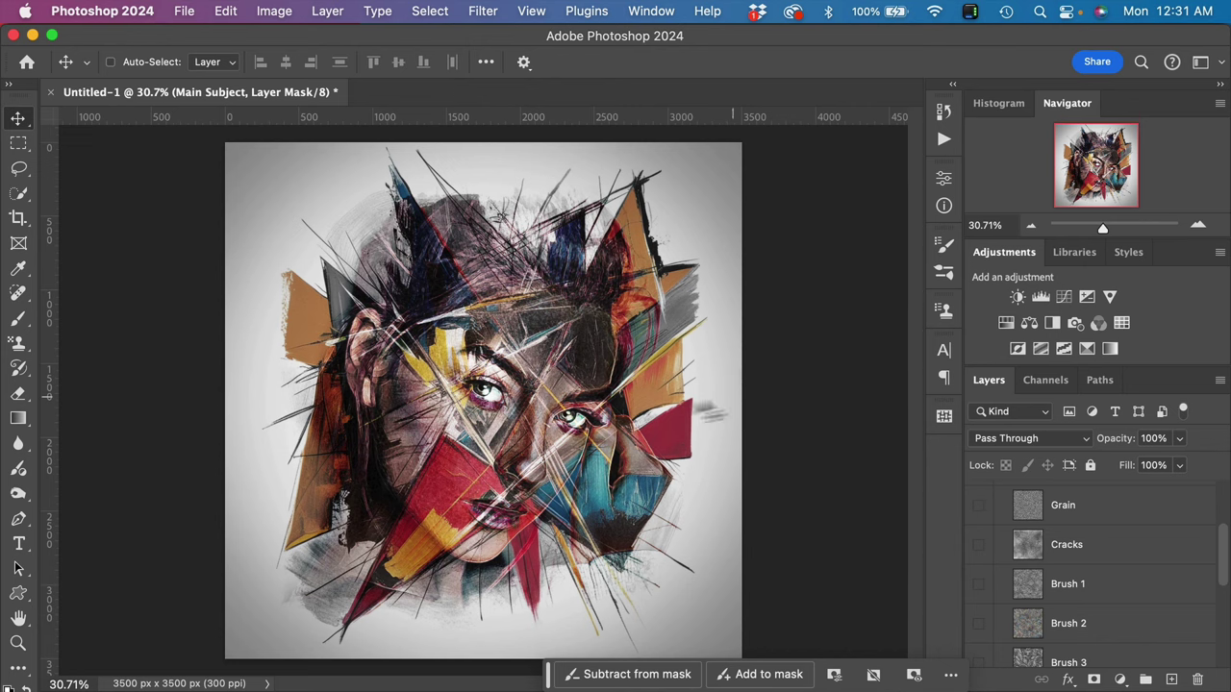
scroll(673, 419, up, 1)
scroll(673, 421, up, 3)
scroll(675, 422, down, 1)
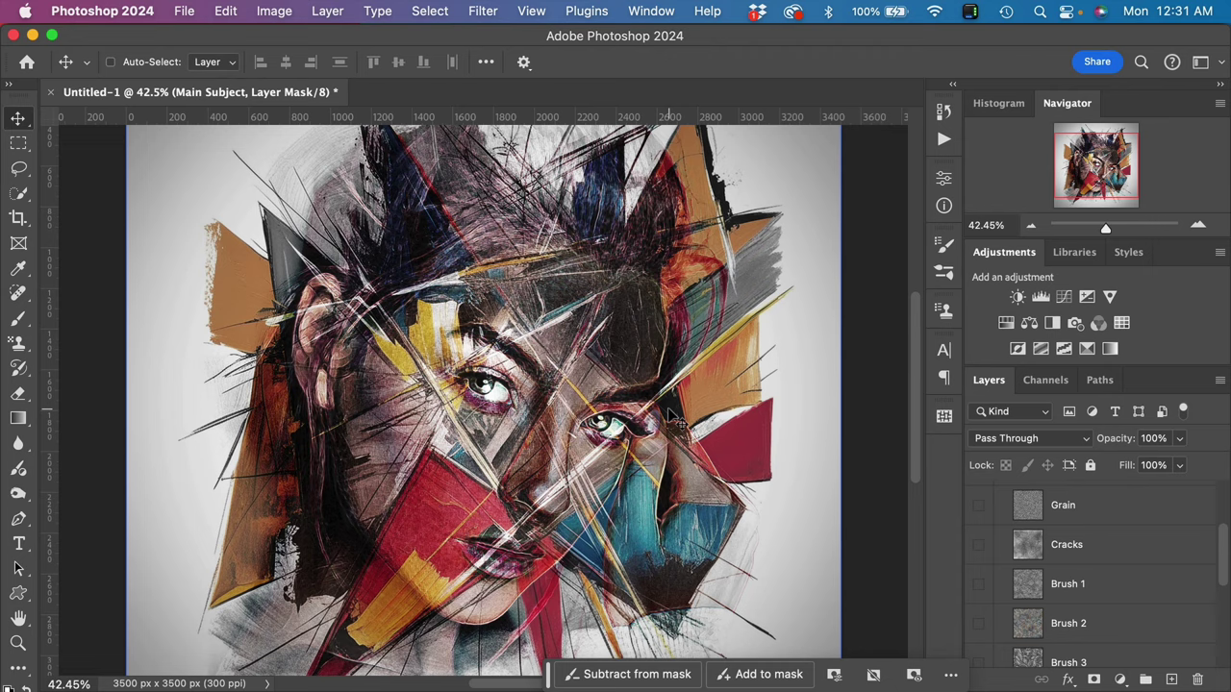
click(979, 510)
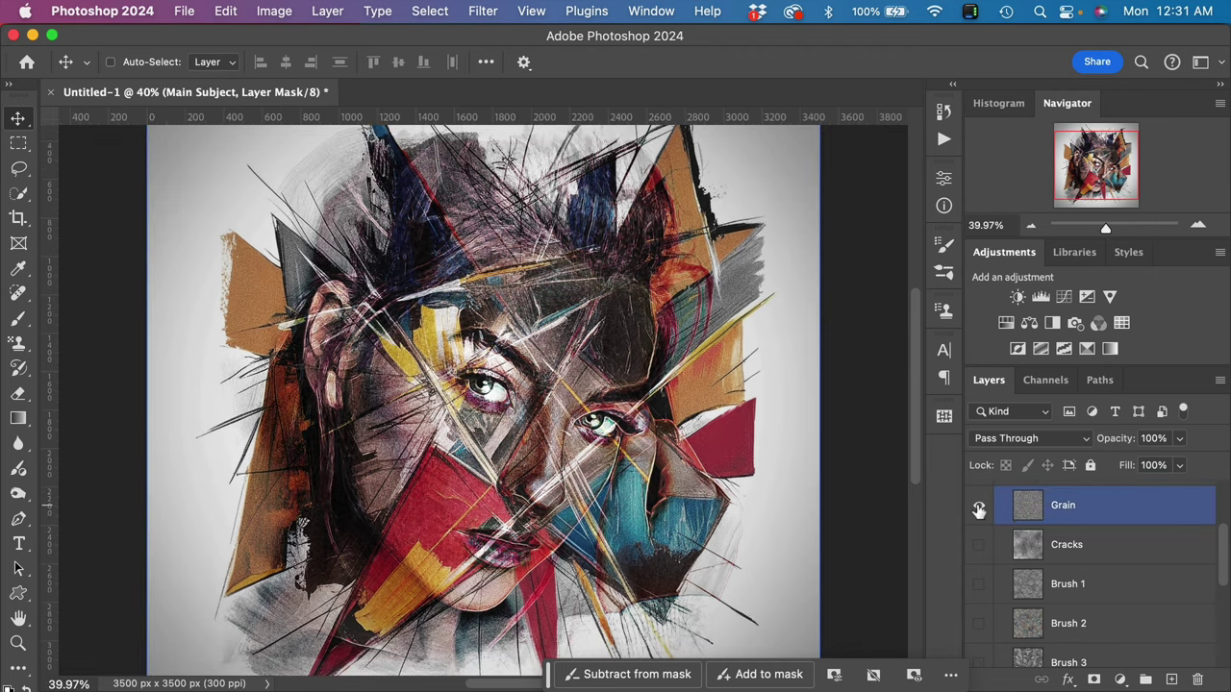
click(979, 510)
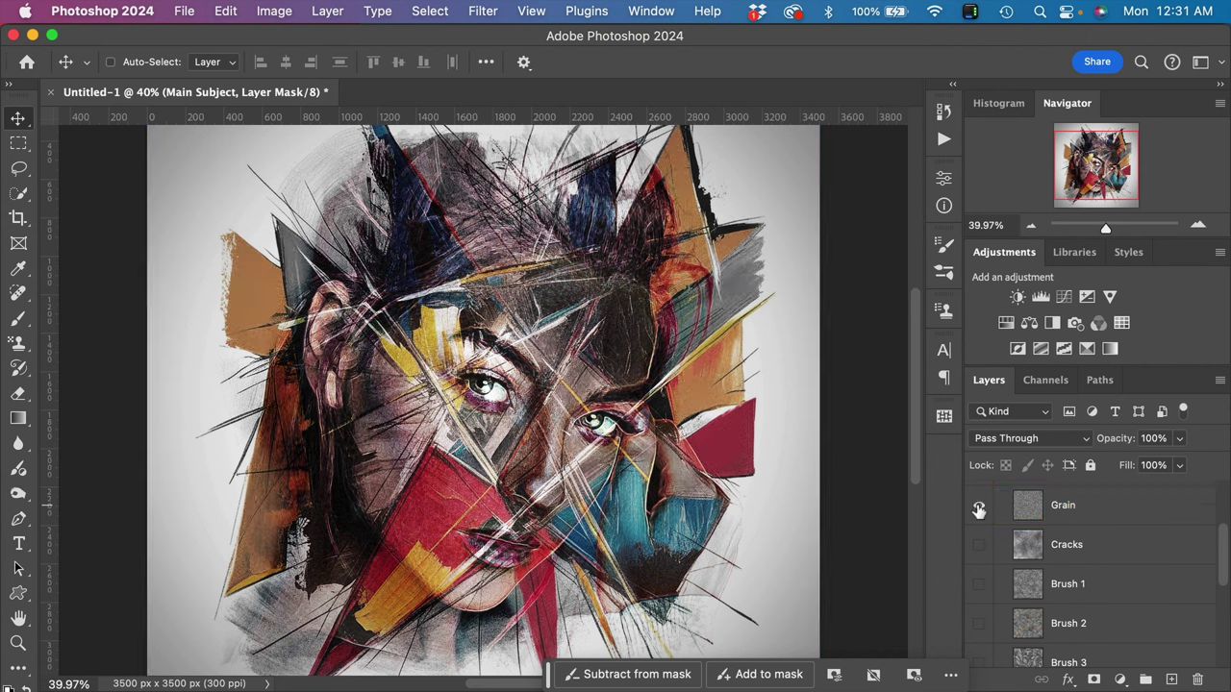
click(1099, 506)
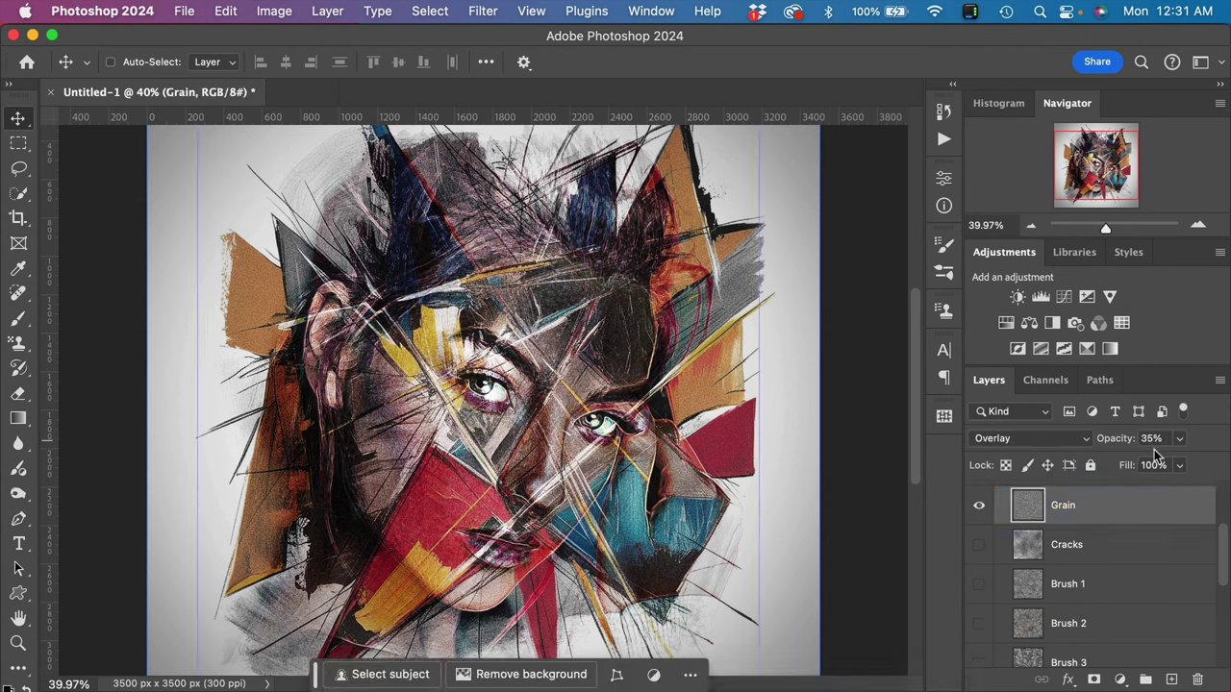
drag(1115, 447, 1161, 444)
Compare Grain on and off, switch it off, and turn on the Cracks texture
click(980, 508)
click(980, 508)
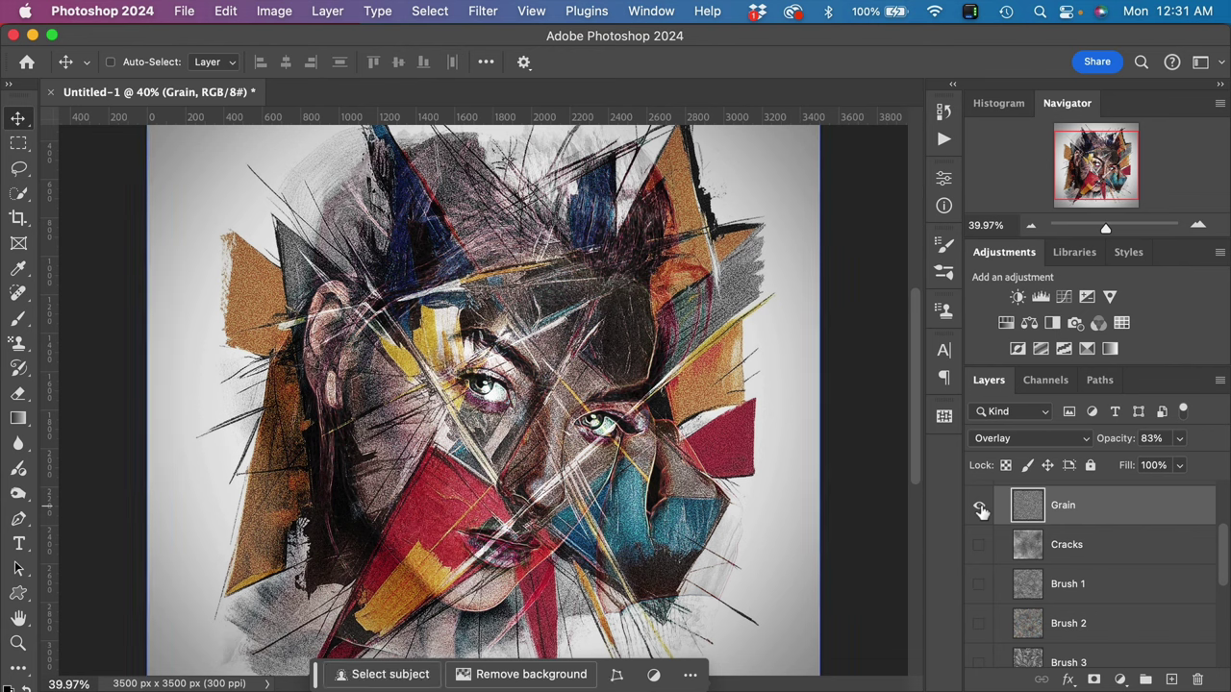
click(980, 508)
scroll(1030, 579, down, 2)
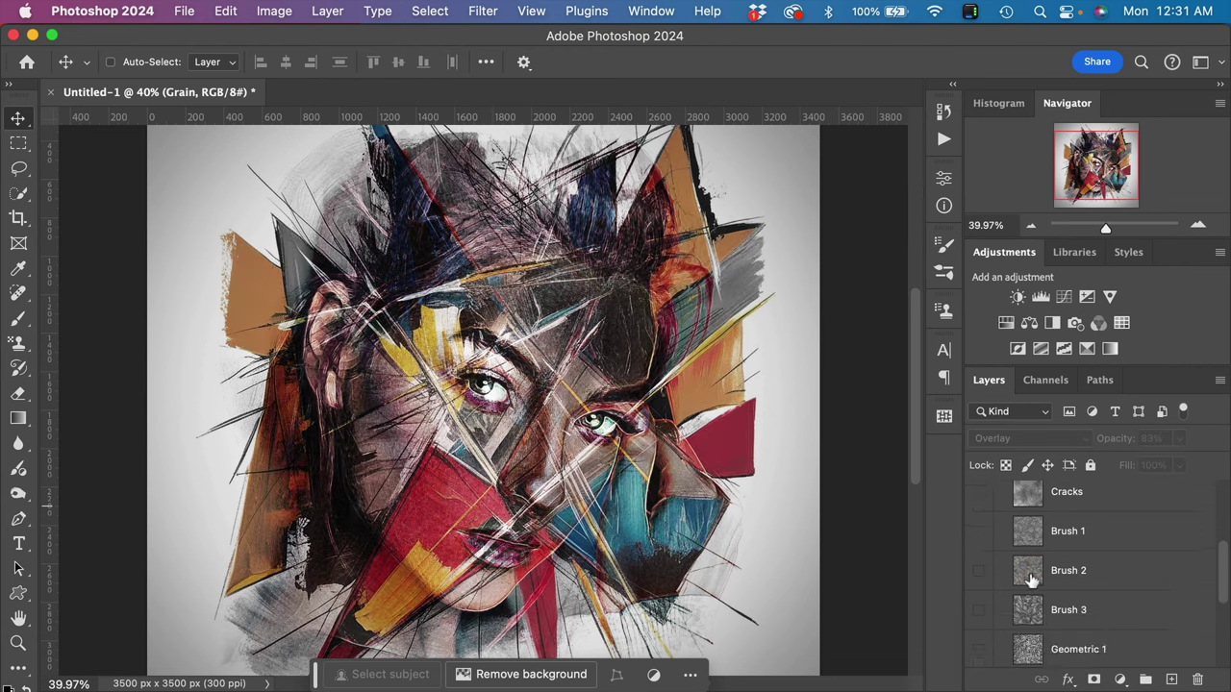
scroll(1031, 580, up, 2)
click(980, 524)
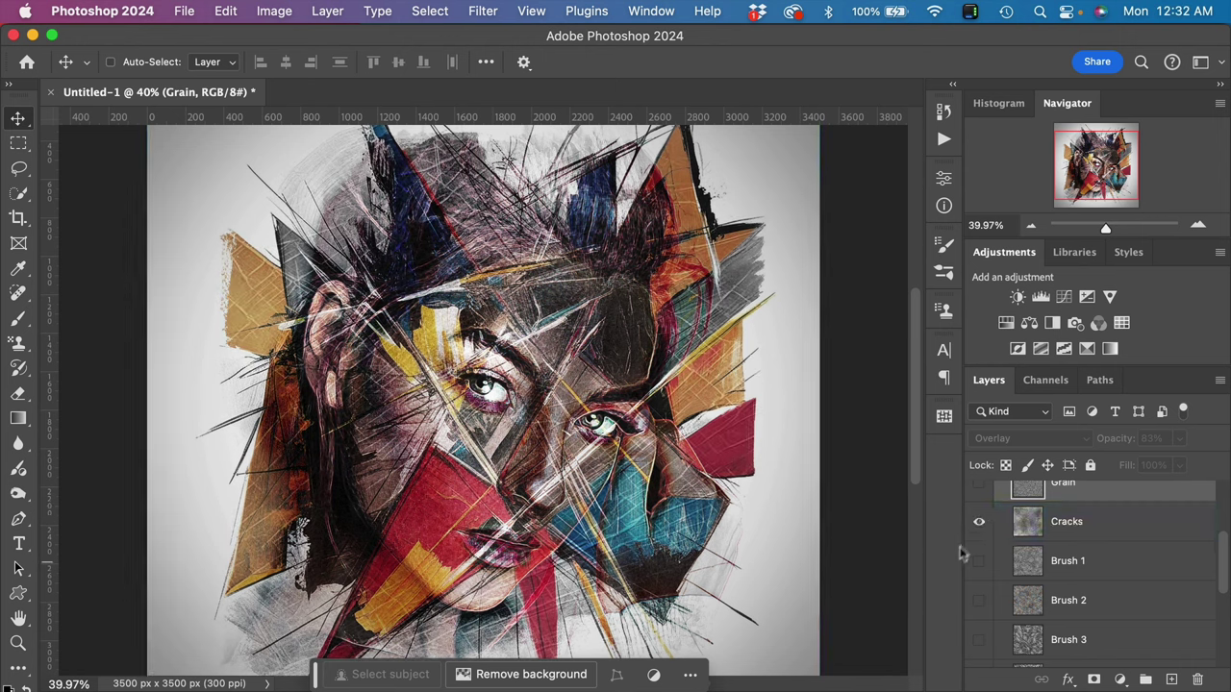
Compare the Cracks texture on and off, then switch it off
click(978, 527)
click(978, 527)
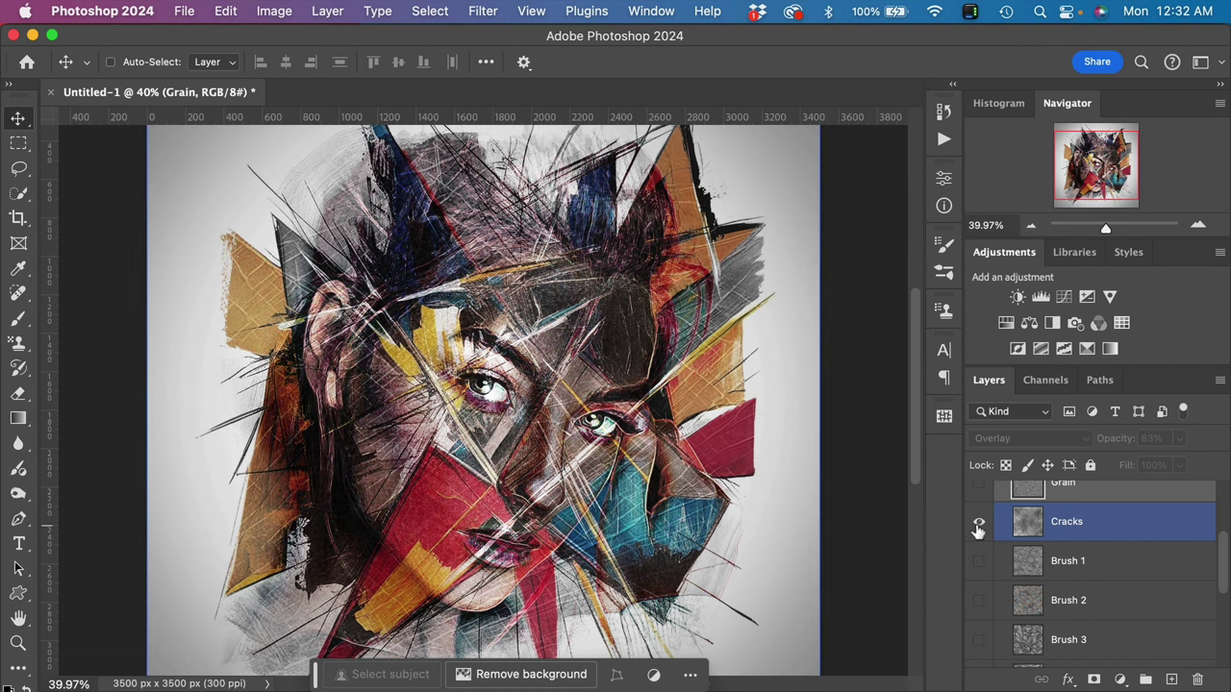
click(978, 527)
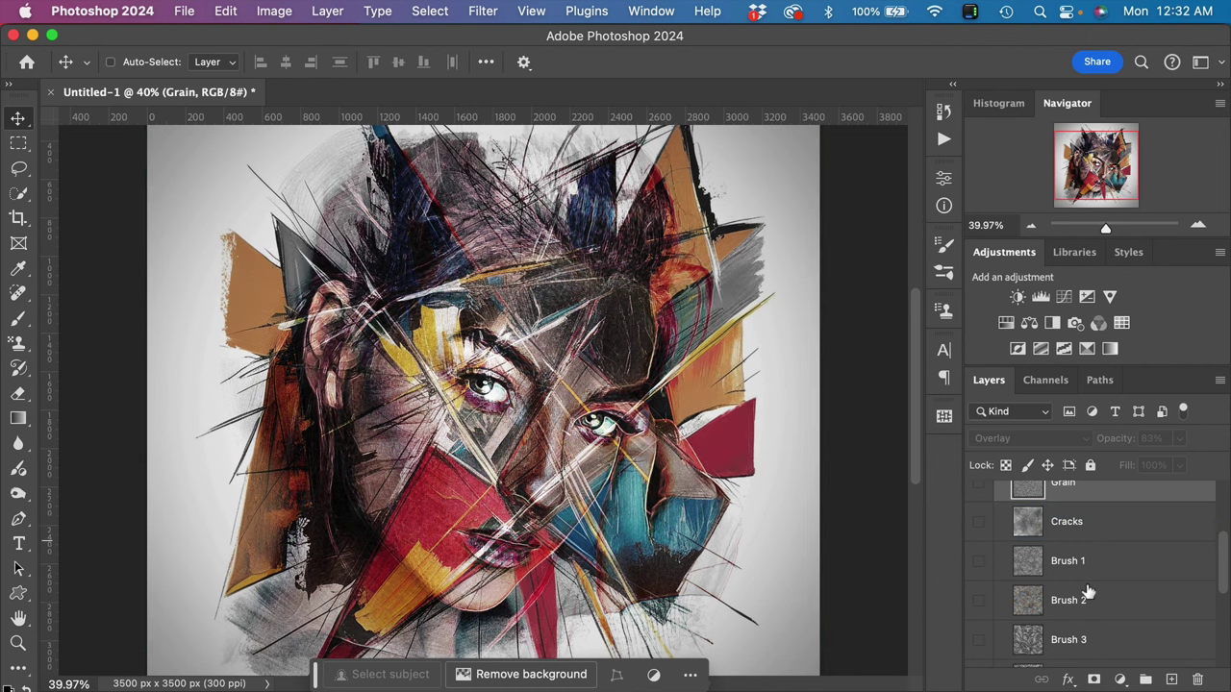
scroll(1089, 591, down, 1)
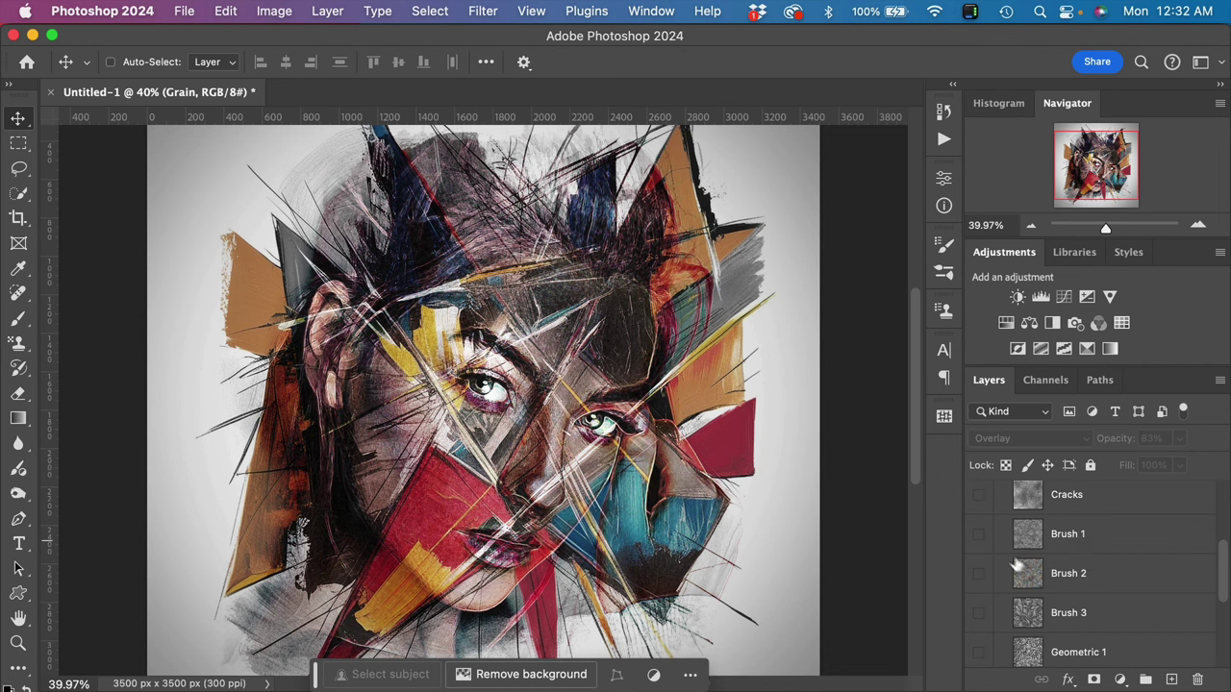
Preview the Brush 1, Brush 2 and Brush 3 textures, turning each back off
click(979, 535)
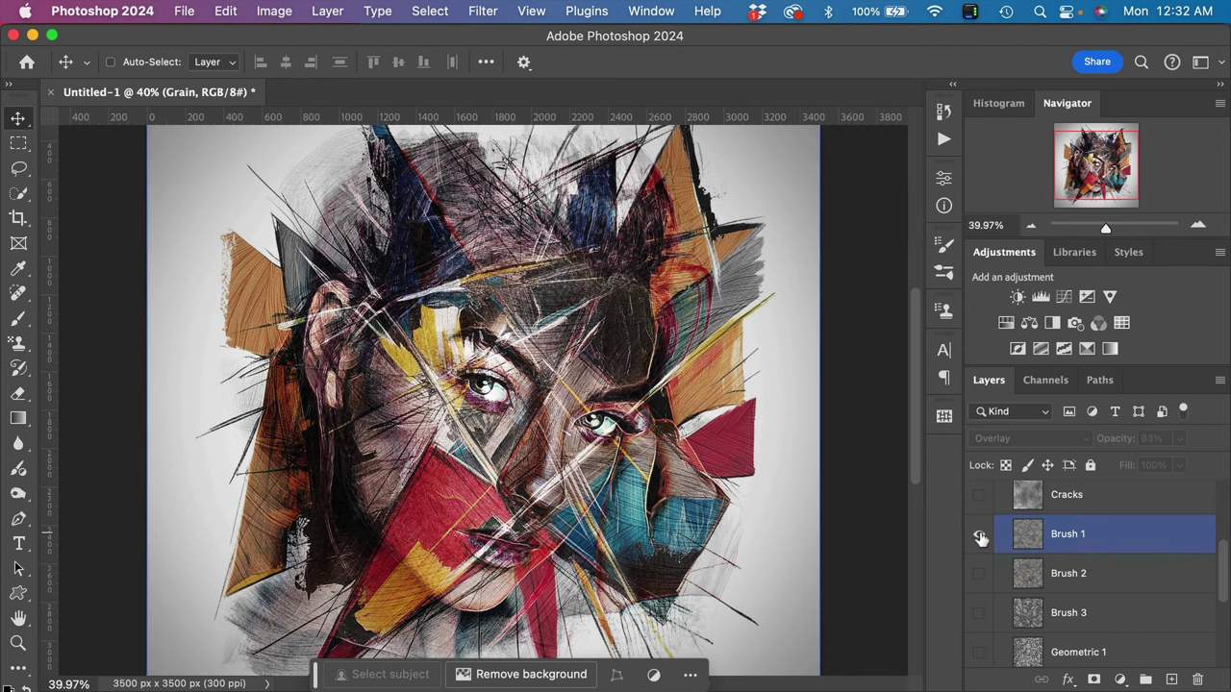
click(979, 537)
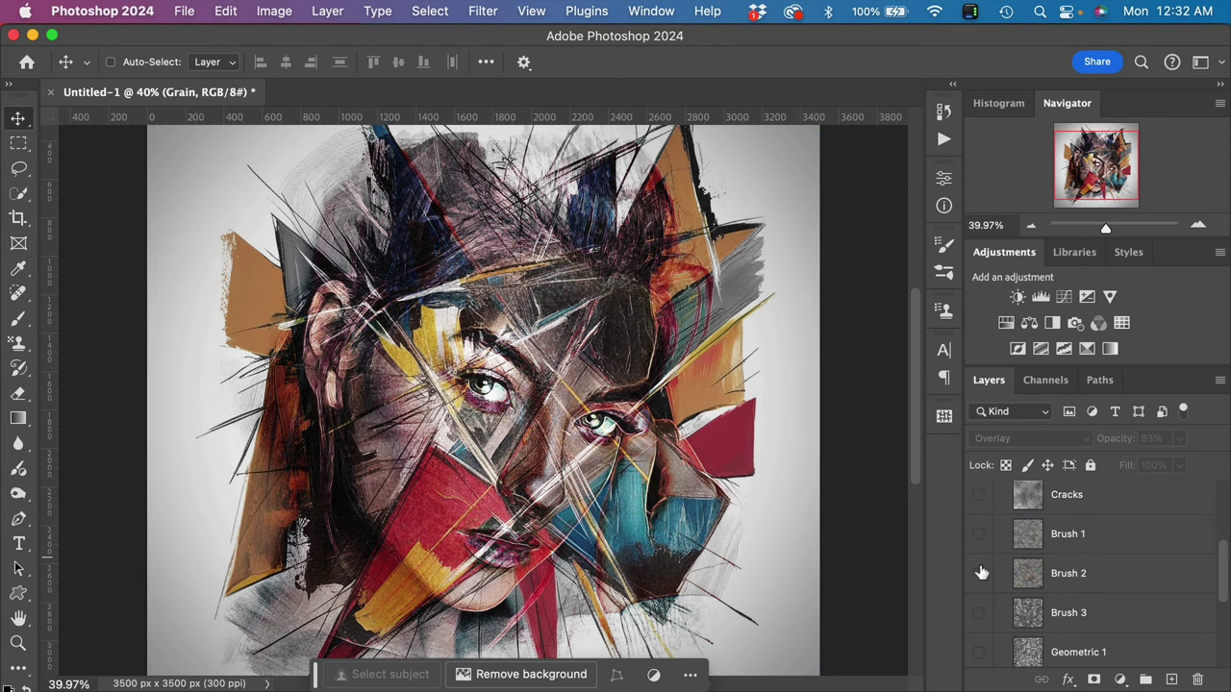
click(980, 573)
click(979, 573)
click(978, 614)
click(978, 615)
scroll(1057, 616, down, 4)
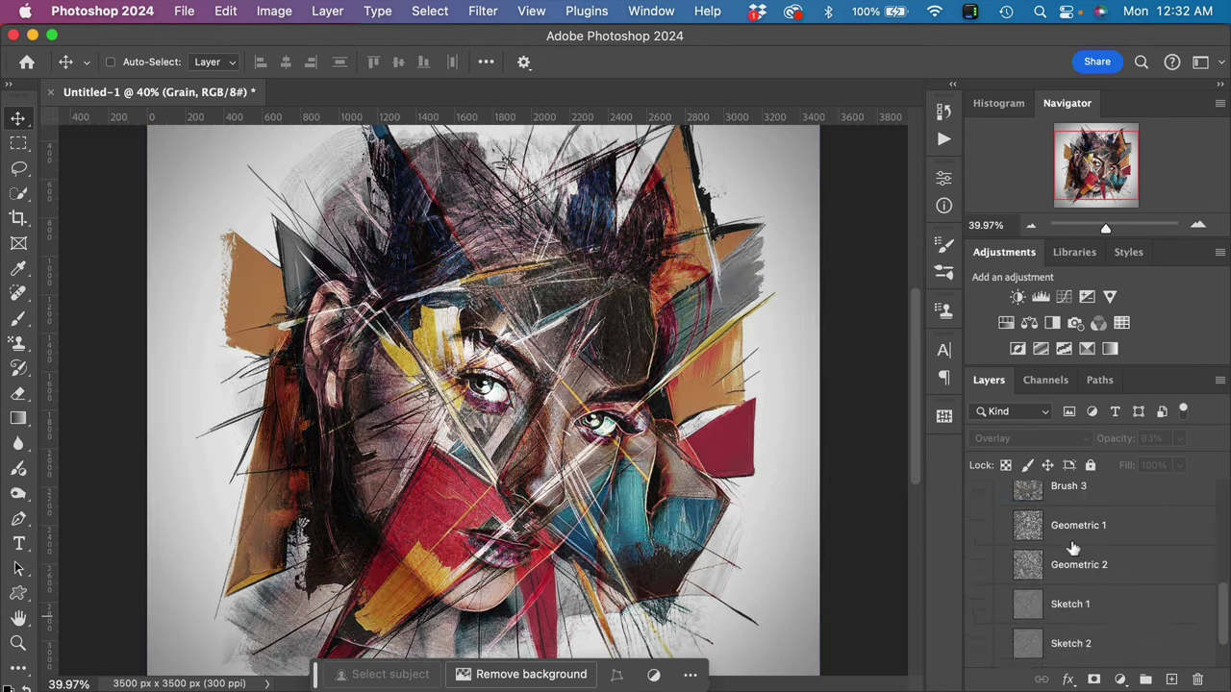
Preview the Geometric 1 and Geometric 2 textures, leaving both hidden
click(977, 529)
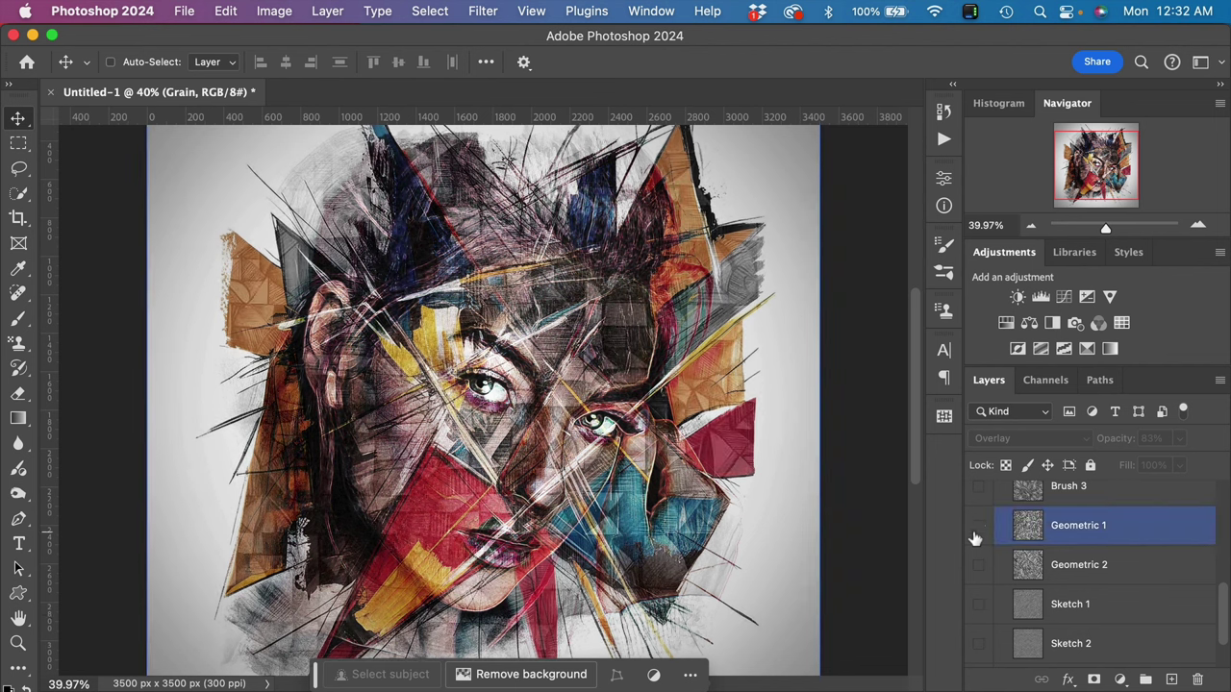
click(977, 529)
click(979, 566)
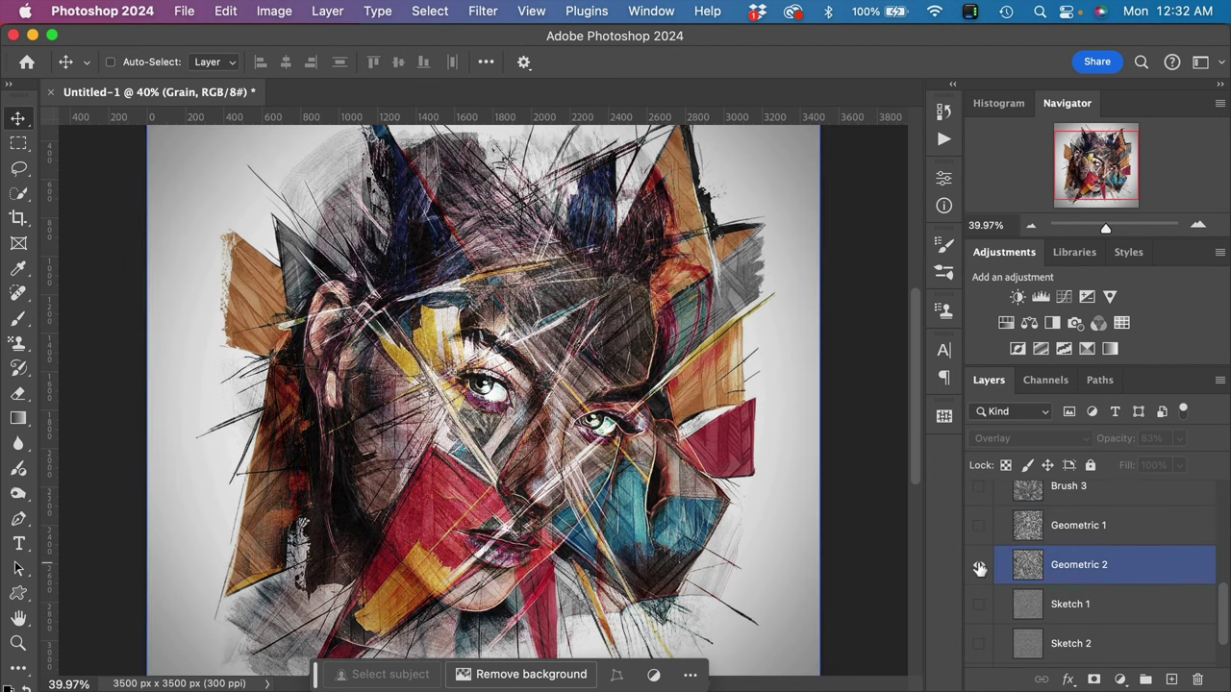
click(979, 568)
scroll(1067, 567, down, 2)
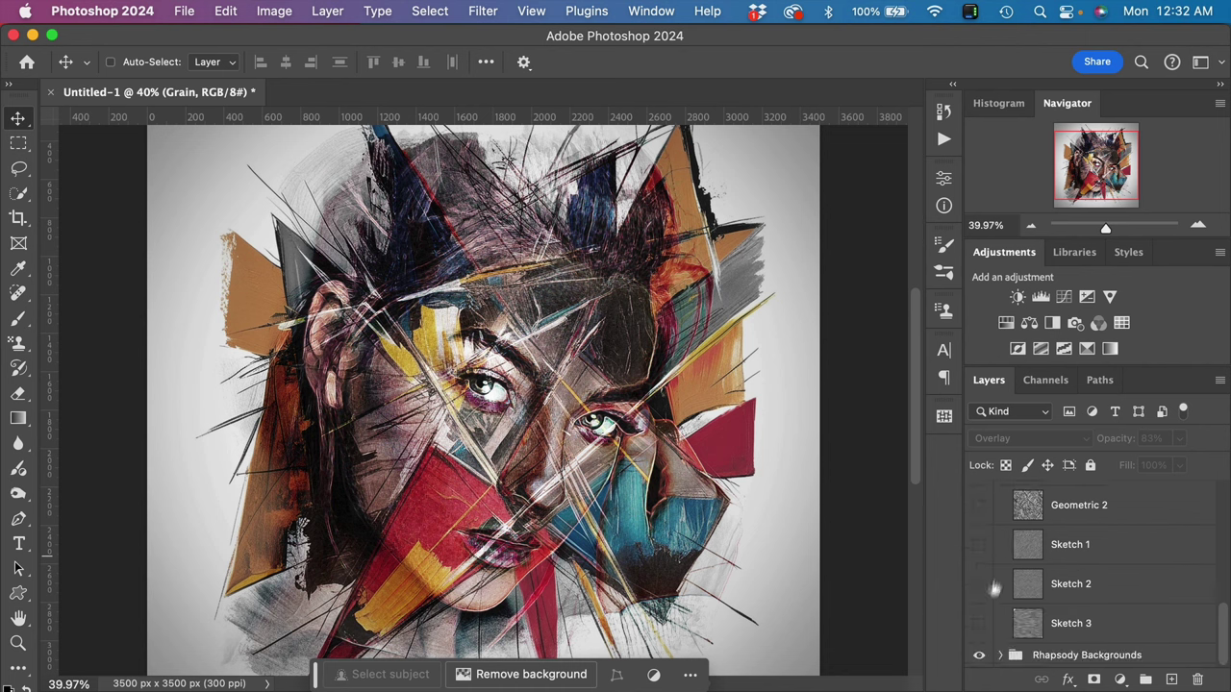
scroll(1087, 559, up, 4)
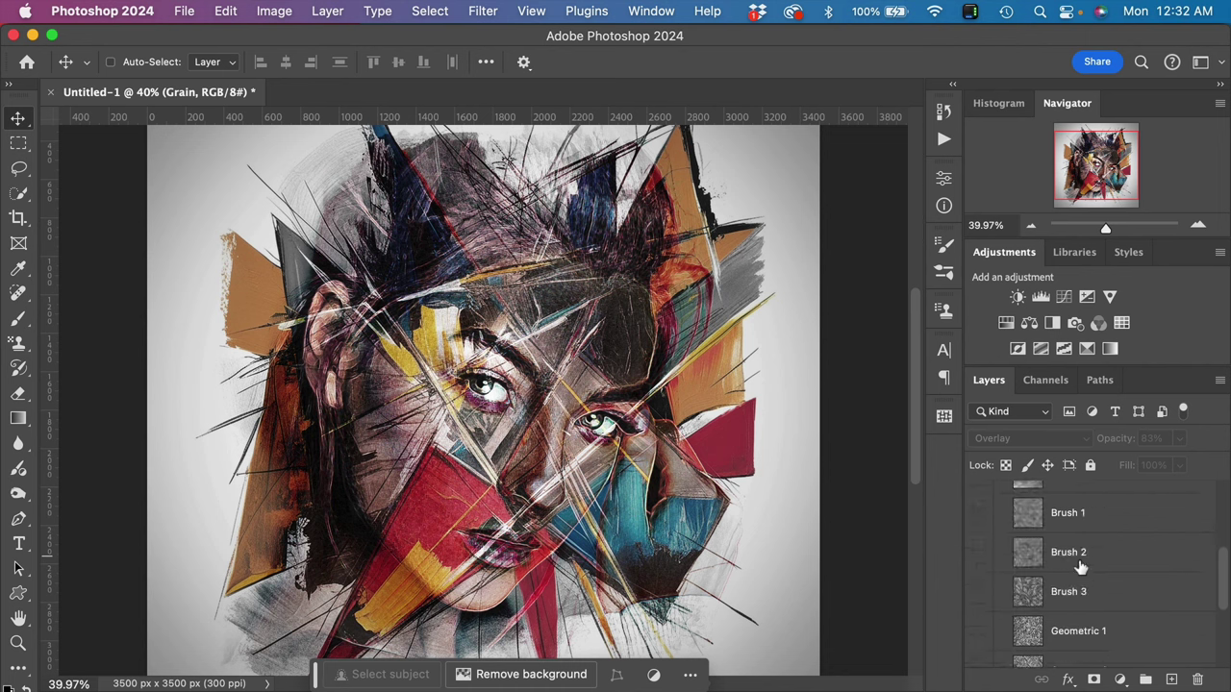
scroll(1077, 568, down, 3)
scroll(1079, 567, up, 6)
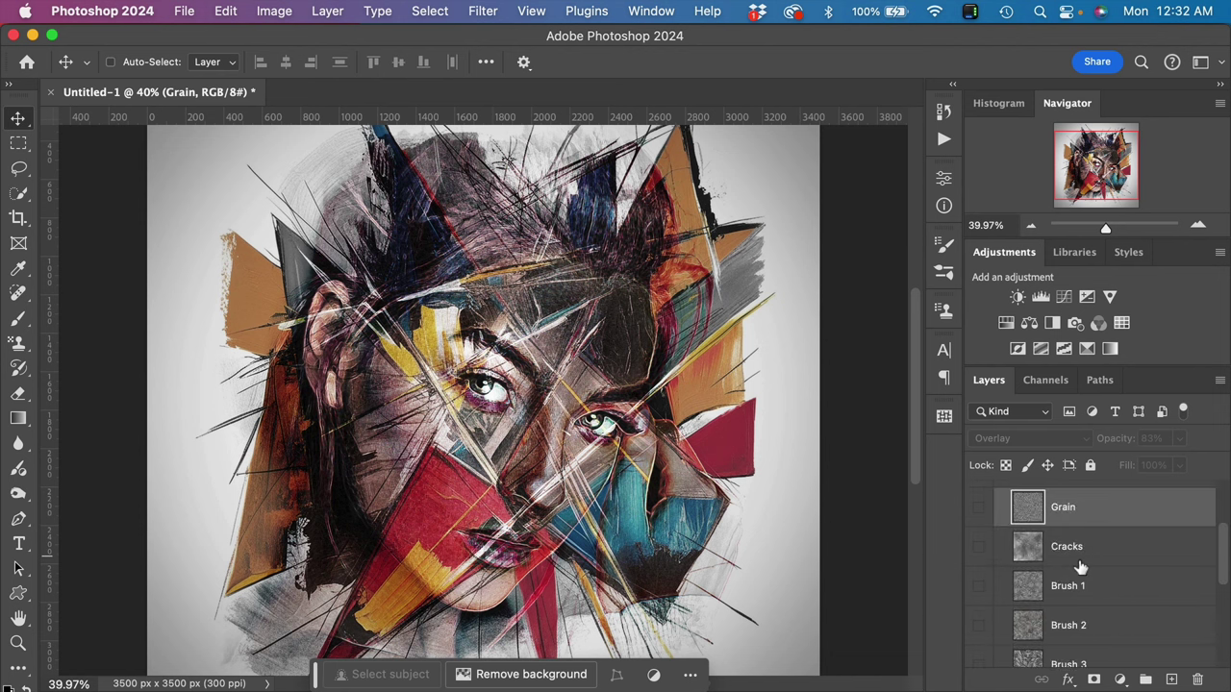
scroll(1079, 567, down, 2)
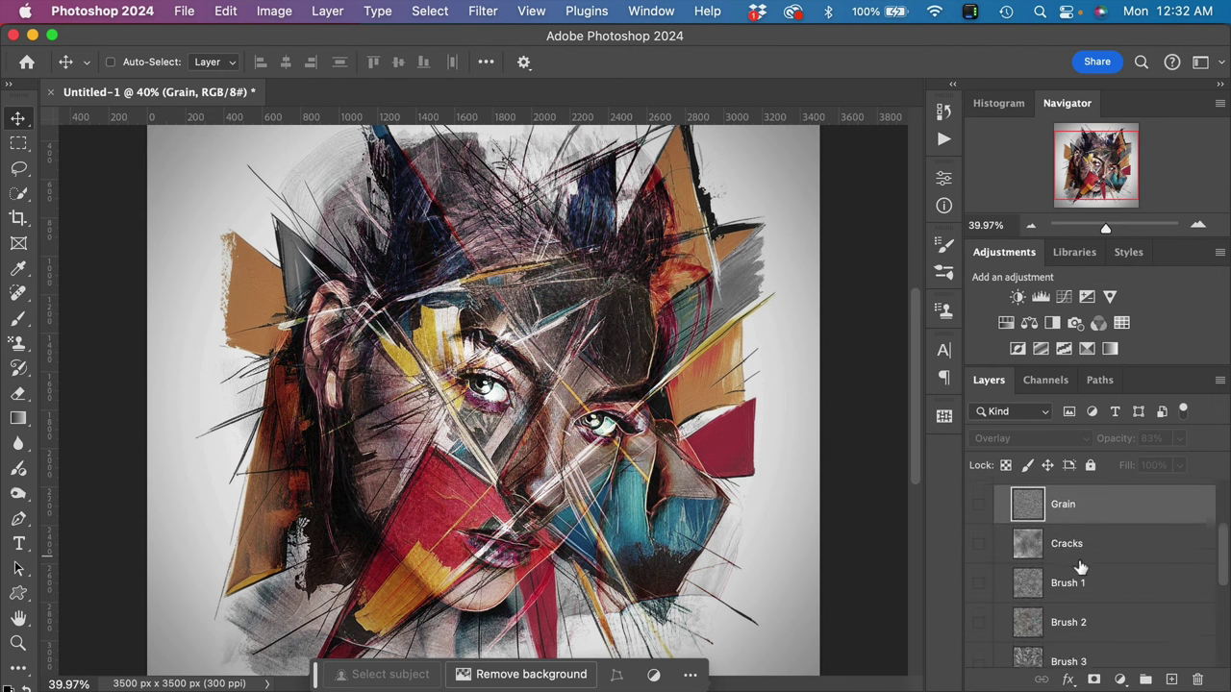
scroll(1079, 567, down, 2)
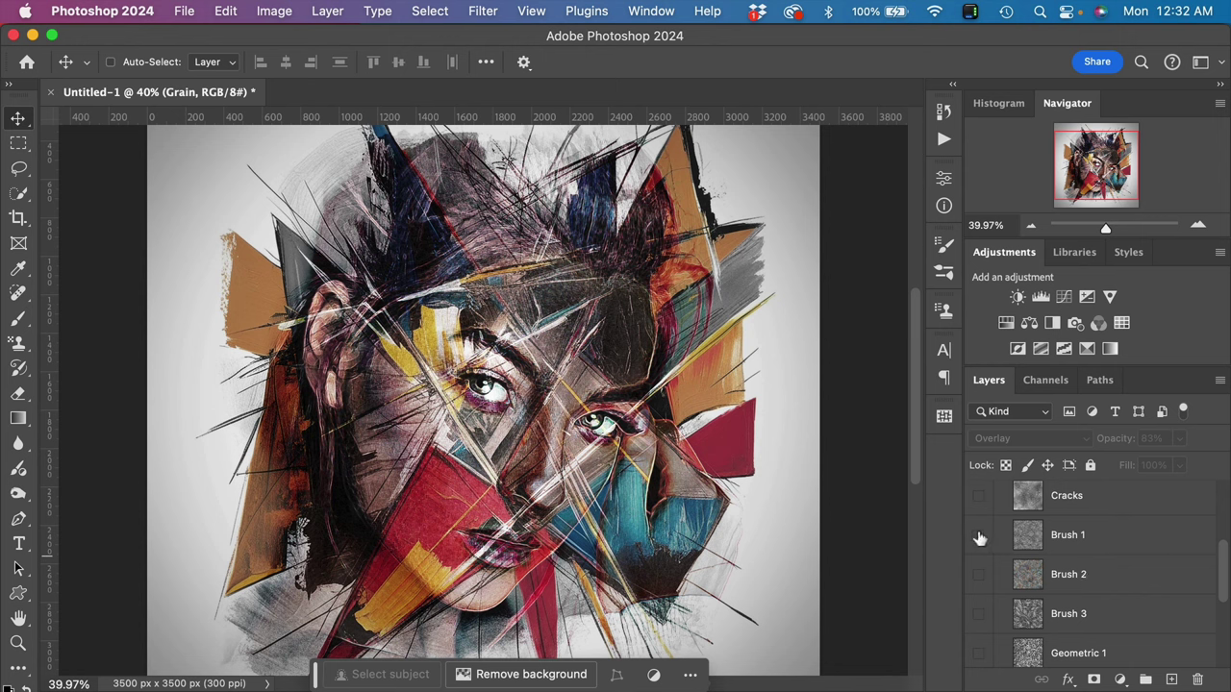
Show the Brush 1 texture and set its Overlay opacity to 84%
click(979, 536)
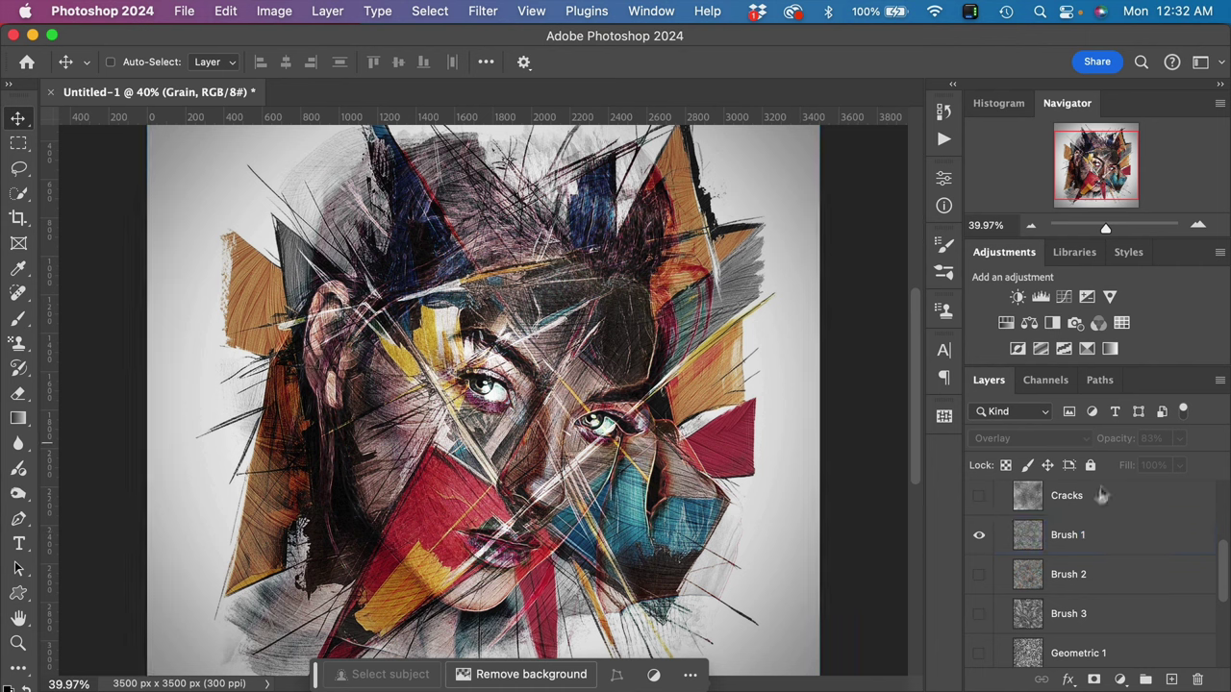
click(1082, 535)
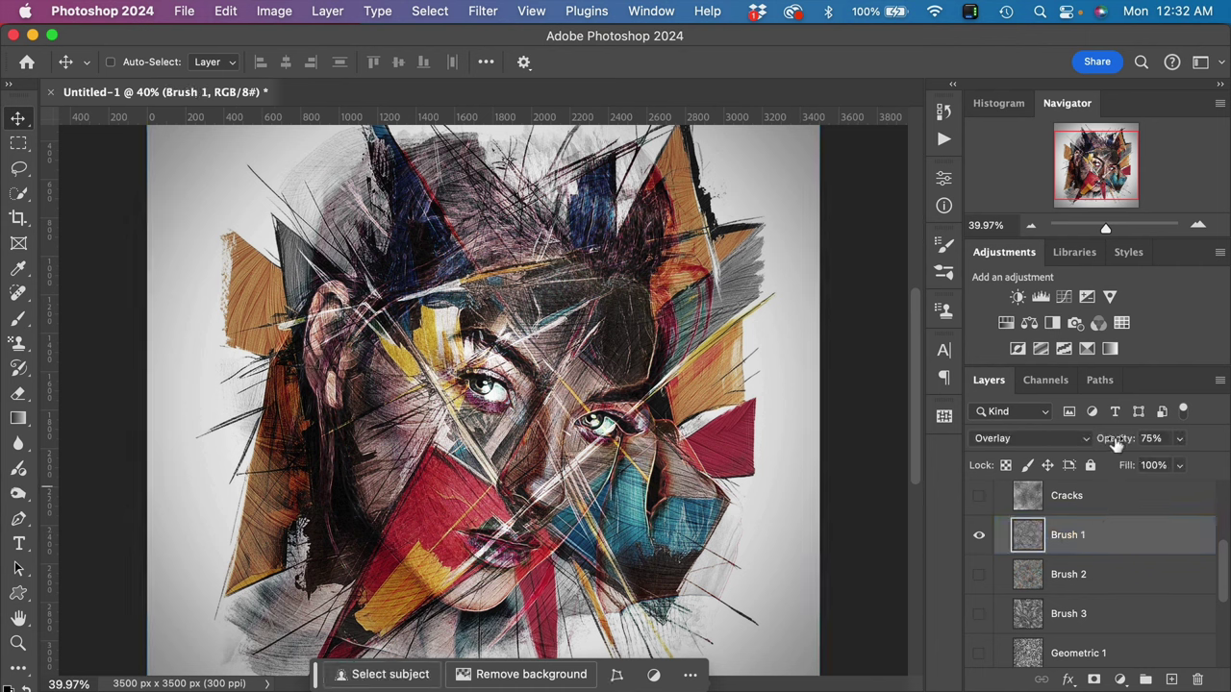
mouse_move(1116, 440)
mouse_down()
mouse_move(1144, 442)
mouse_move(1068, 452)
mouse_move(1130, 455)
mouse_up()
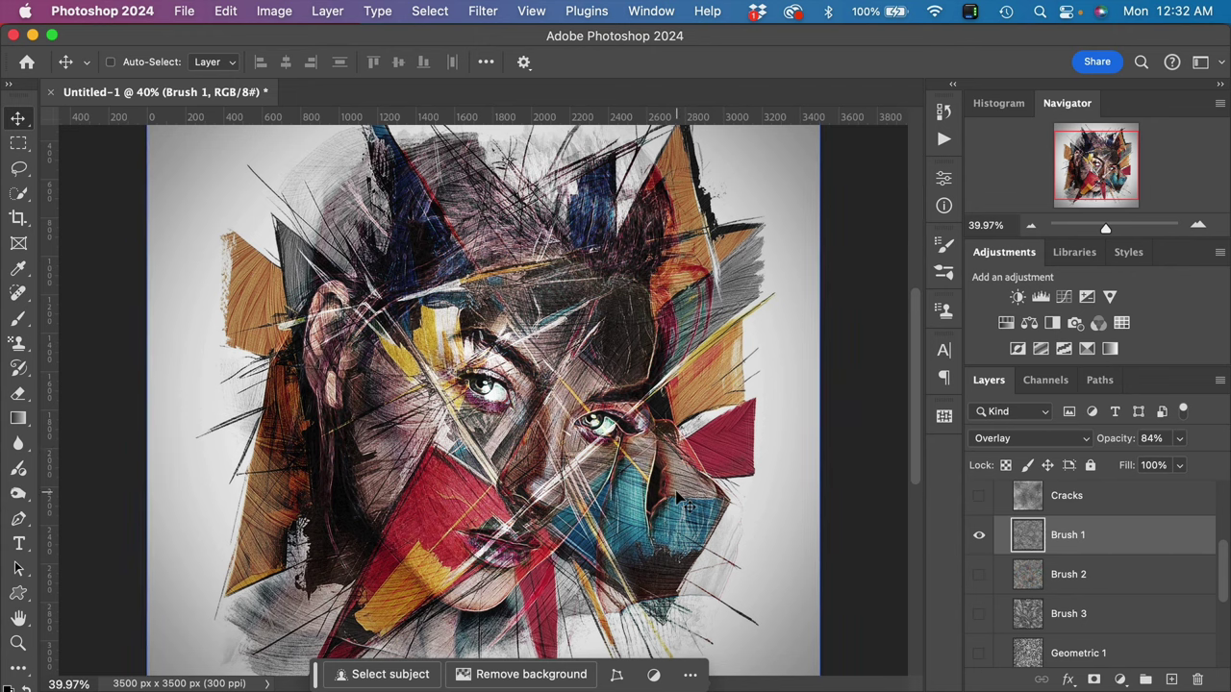
scroll(678, 498, down, 3)
scroll(678, 498, up, 1)
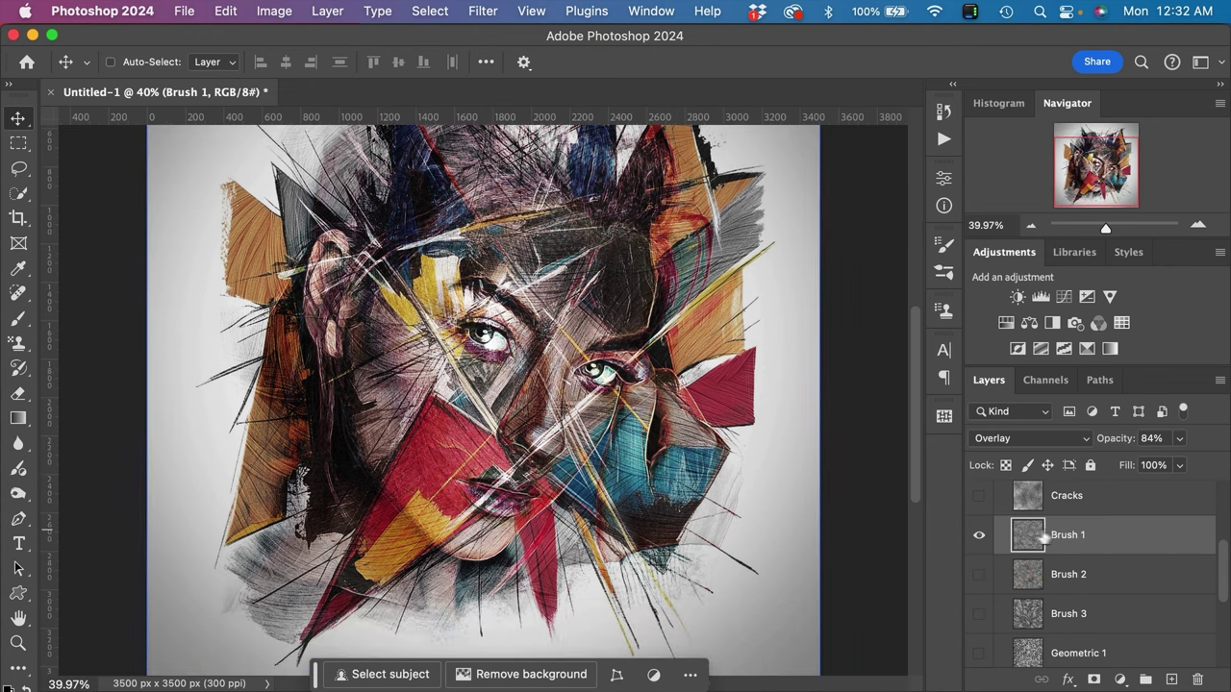
Collapse the Texture Options group and expand Rhapsody Backgrounds
scroll(1066, 567, up, 4)
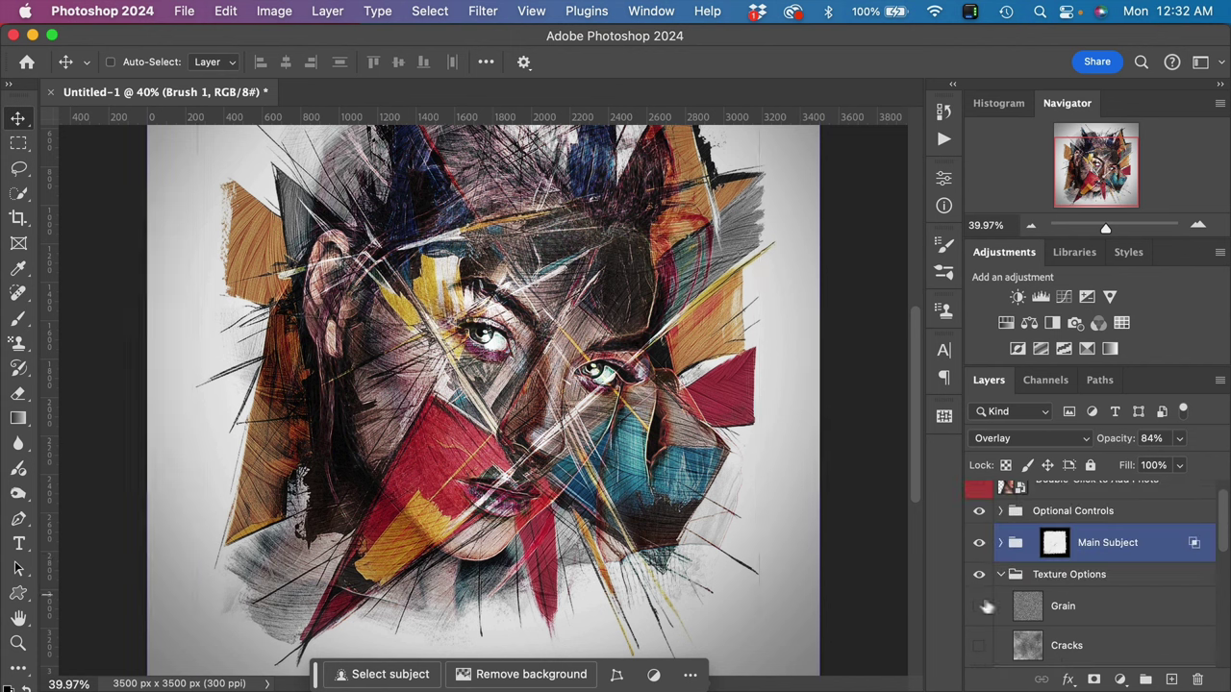
click(1058, 574)
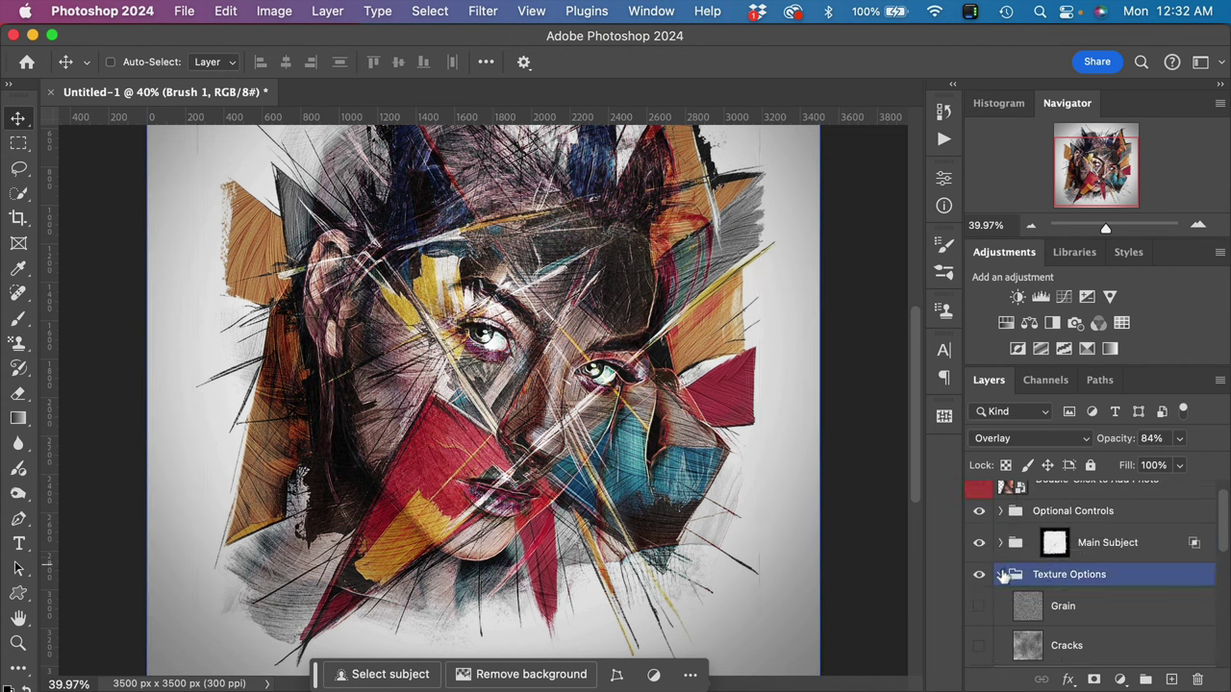
click(1085, 595)
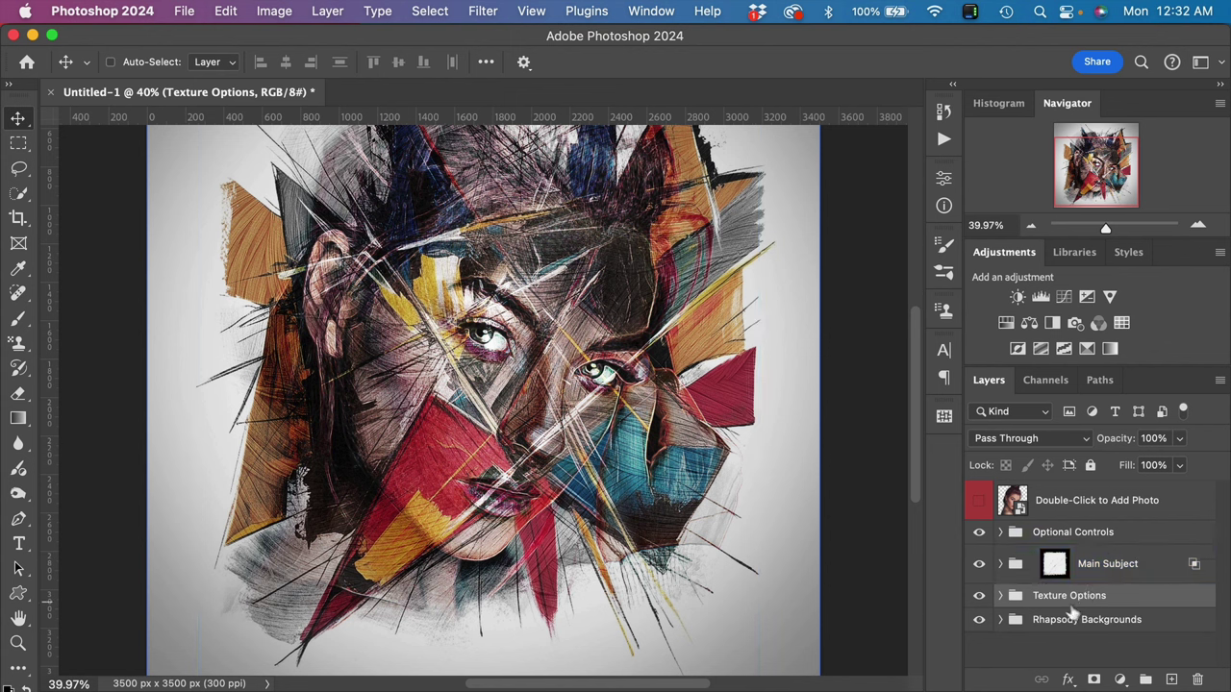
click(1075, 618)
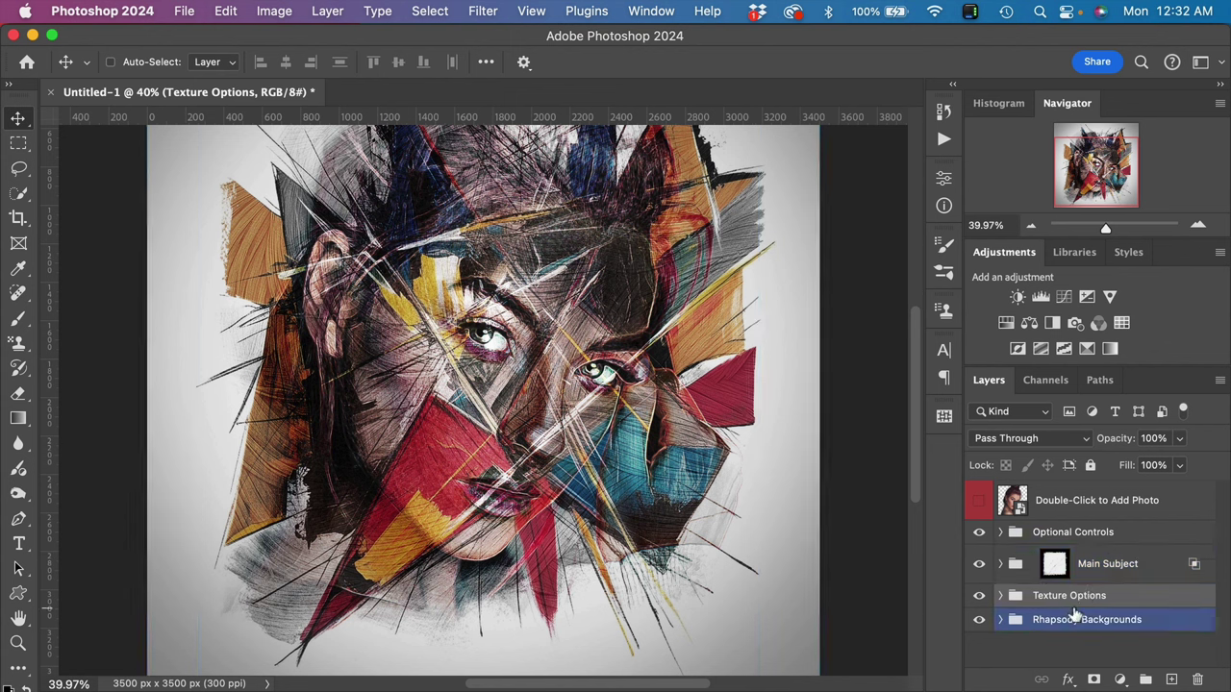
click(1053, 638)
click(1042, 624)
click(1001, 619)
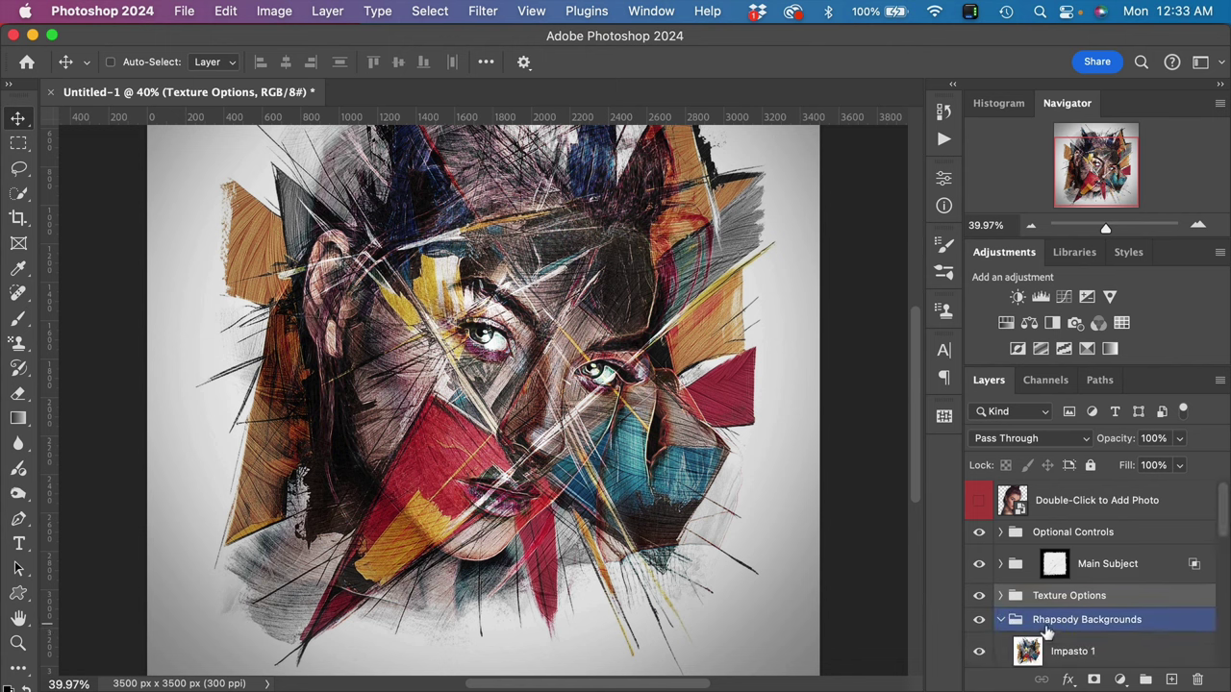
scroll(1046, 629, down, 3)
Hide the Impasto 1, Impasto 2, Impasto 3 and Impasto 4 backgrounds
click(1046, 630)
scroll(1046, 629, down, 1)
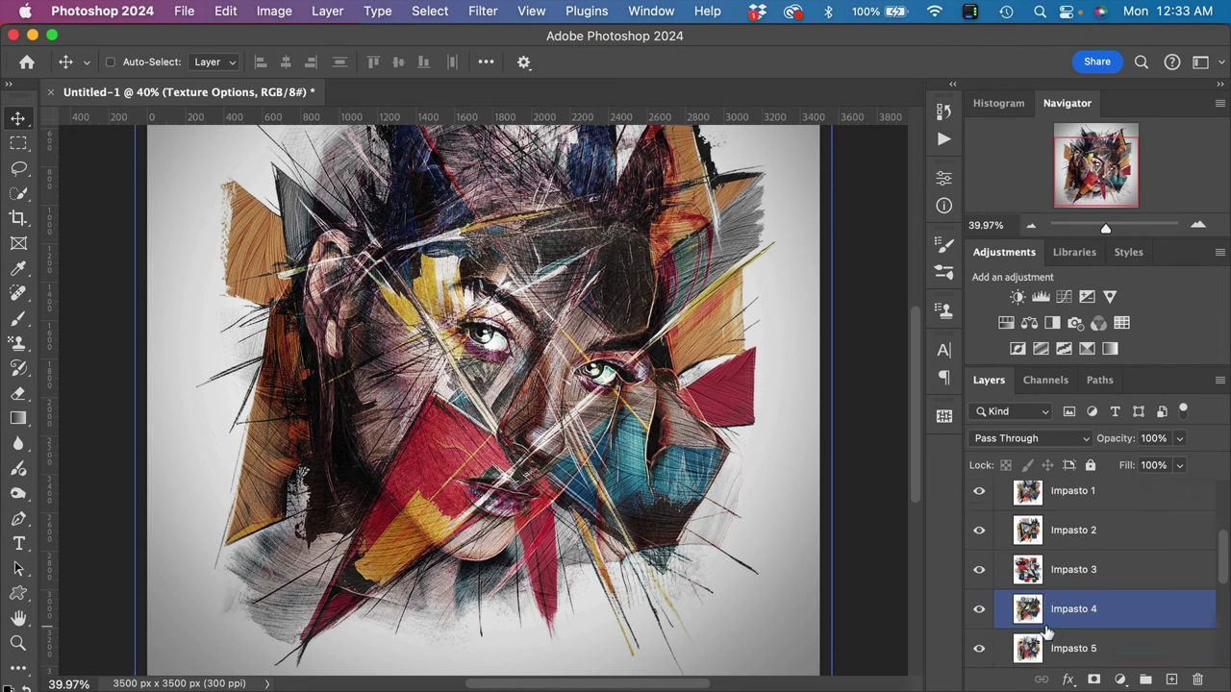
click(1025, 574)
click(1021, 492)
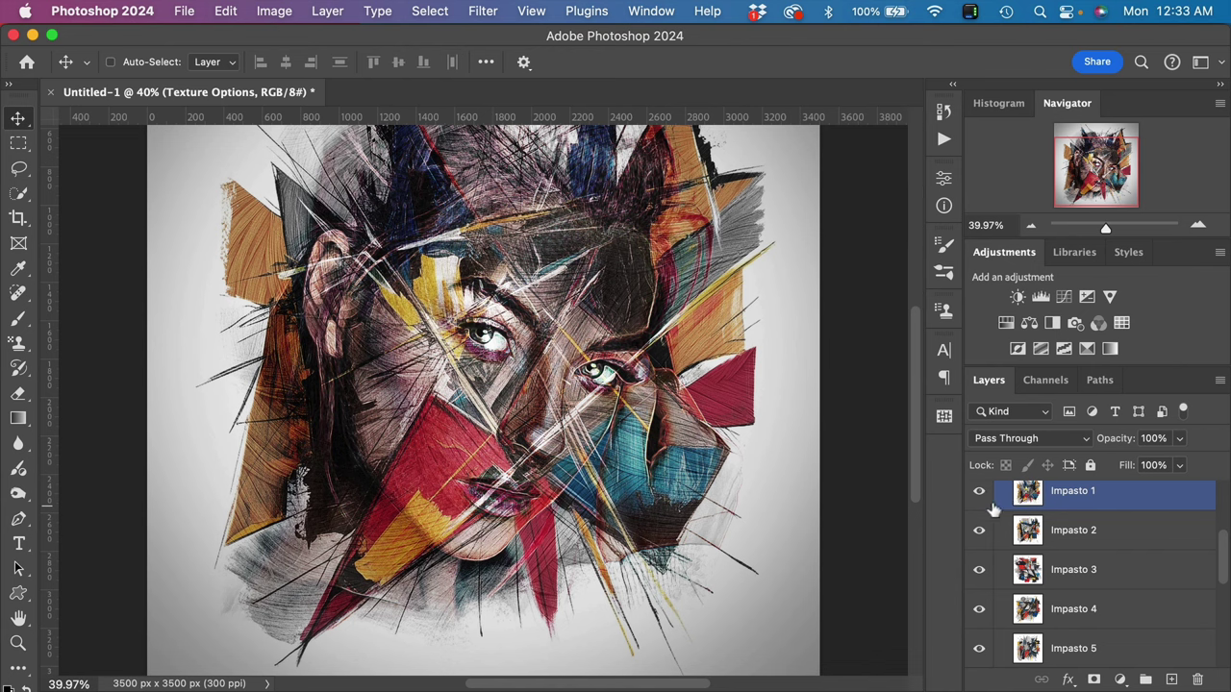
click(980, 493)
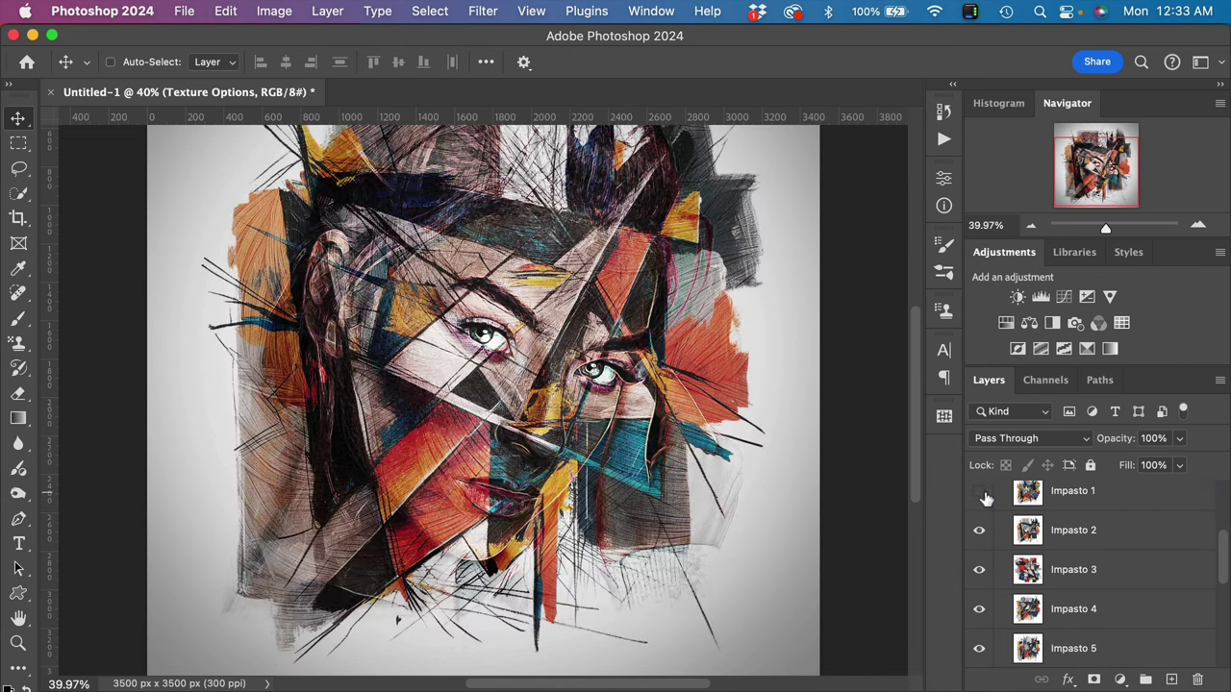
click(1002, 535)
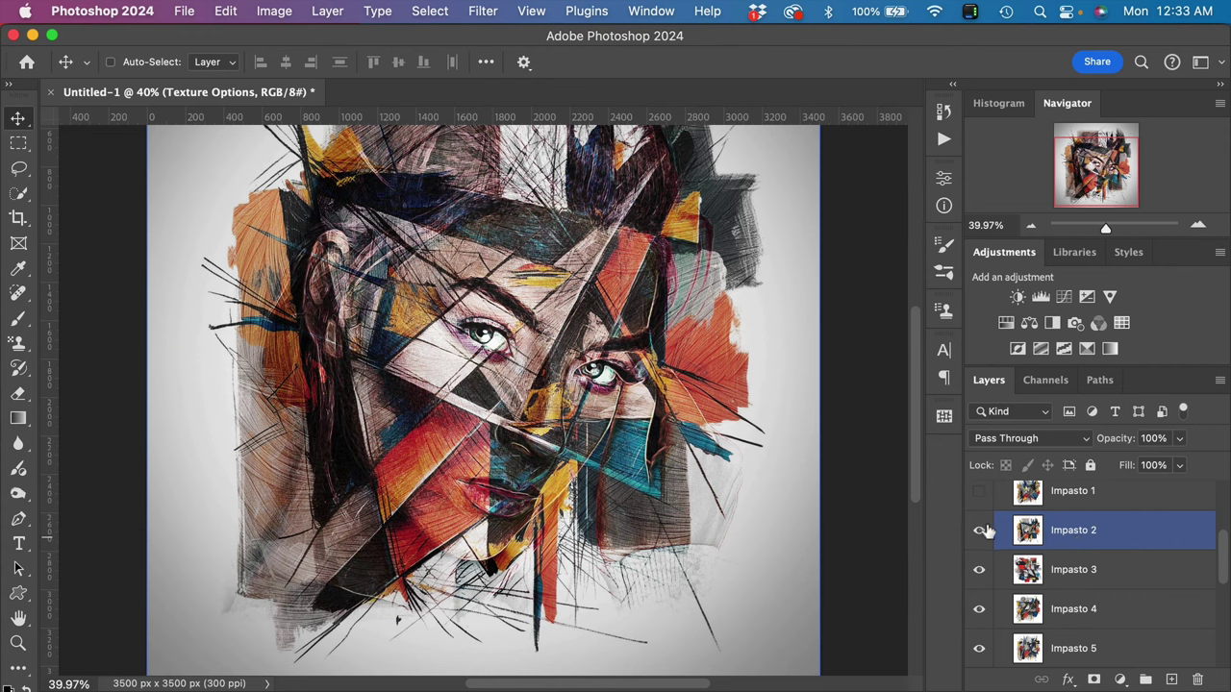
click(980, 531)
click(1050, 570)
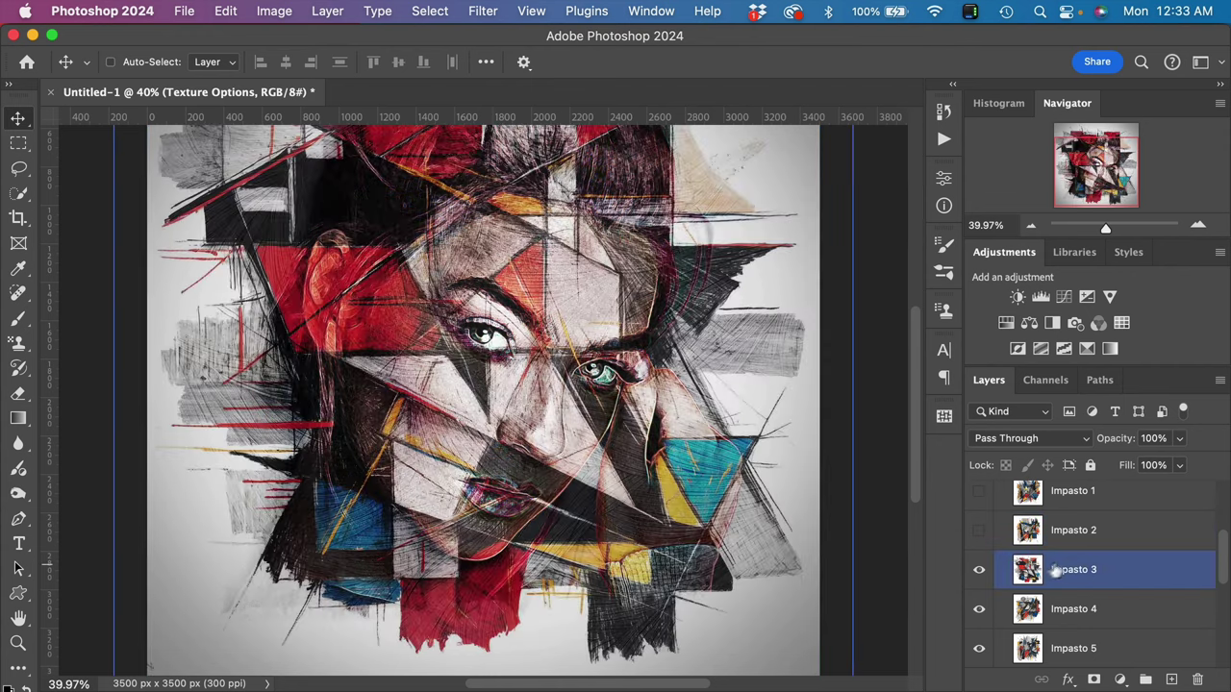
click(979, 573)
click(1000, 609)
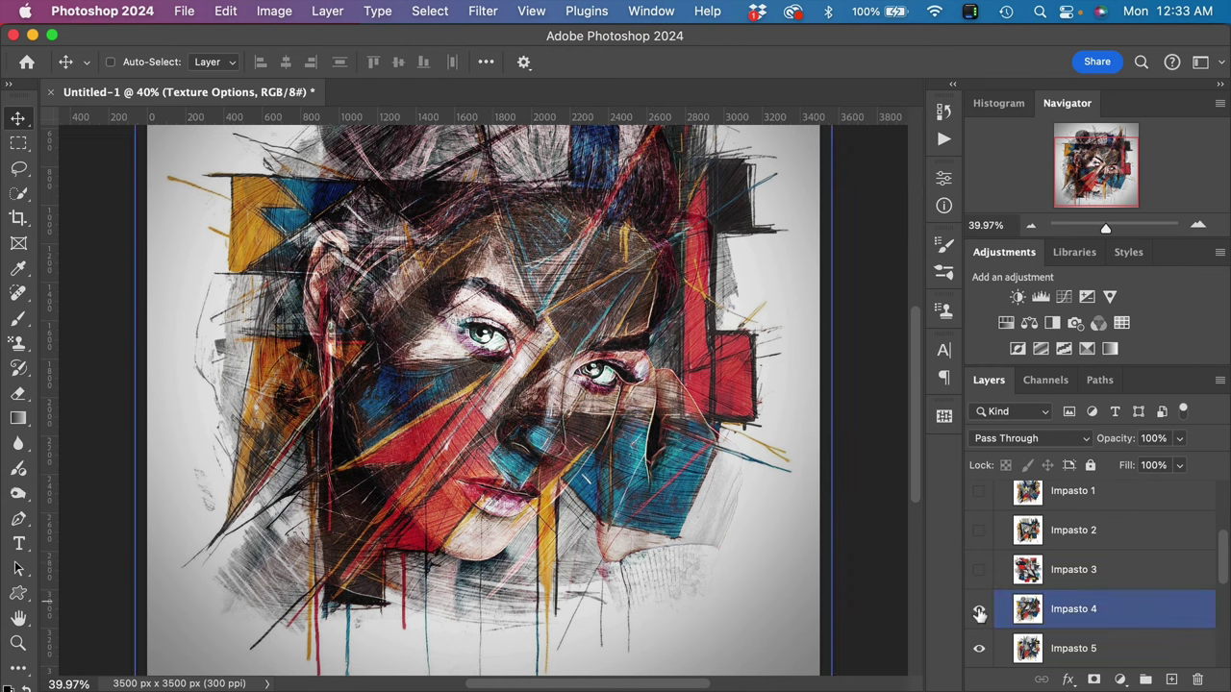
click(979, 612)
Hide the Impasto 5 and Geometric 1 backgrounds so Geometric 2 shows
scroll(1058, 616, down, 2)
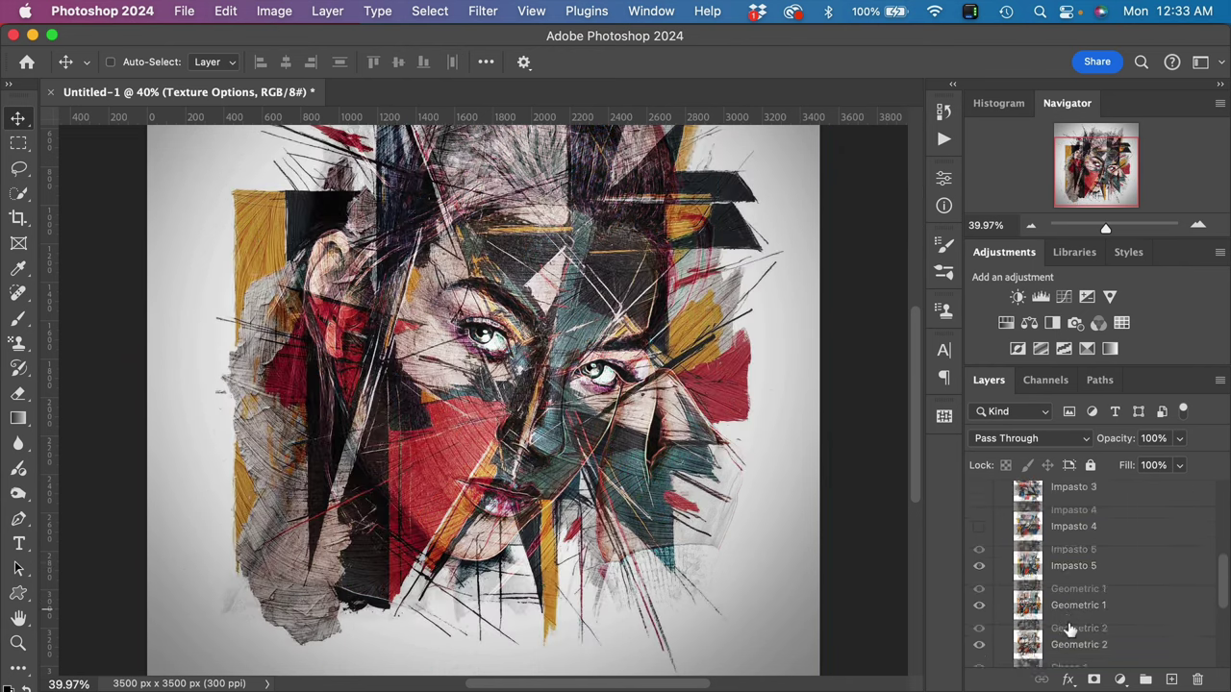
click(1067, 631)
scroll(1067, 640, down, 1)
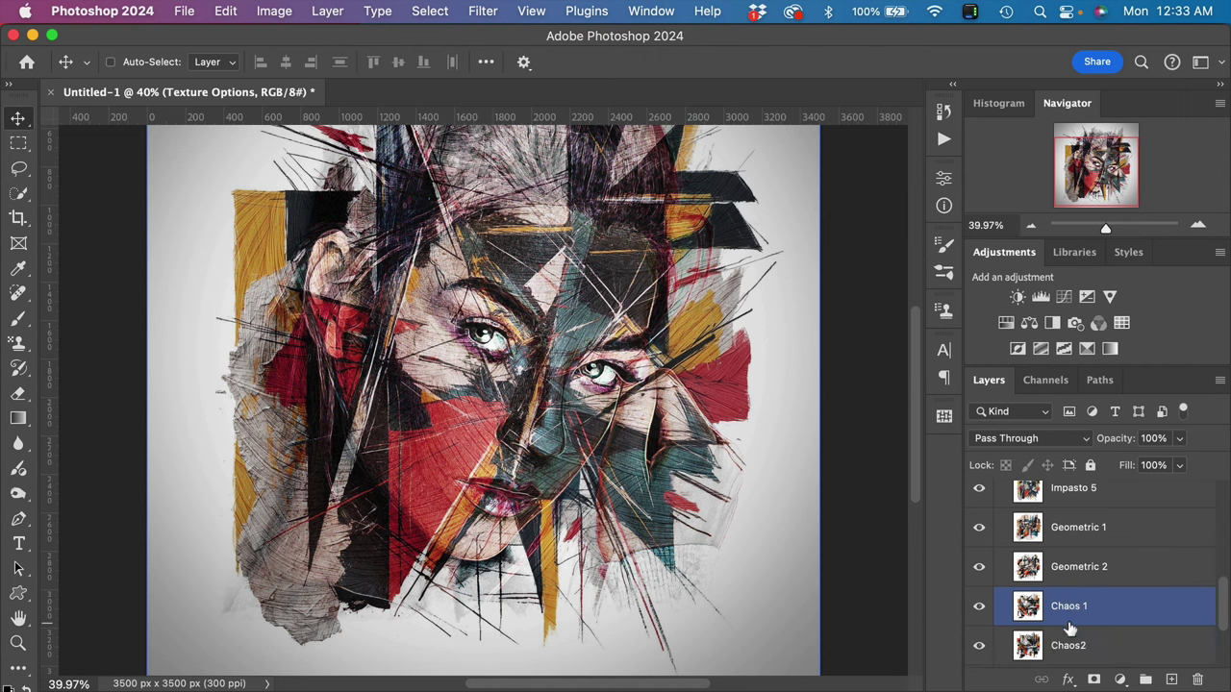
click(999, 498)
click(980, 495)
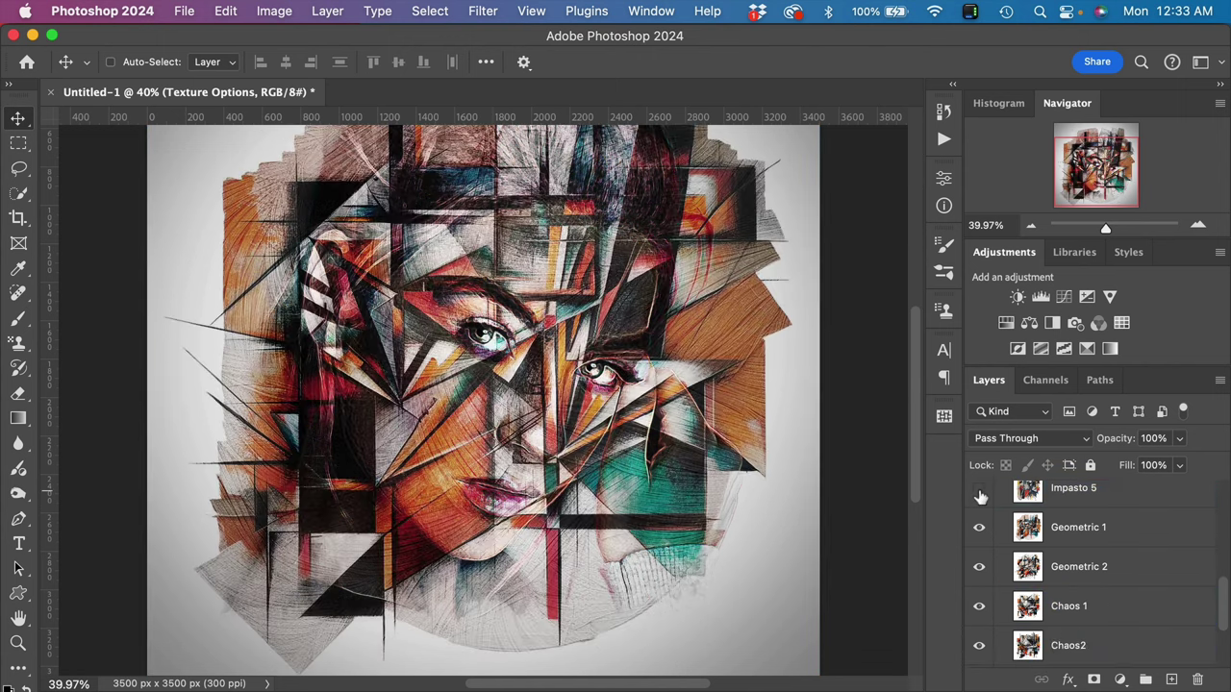
scroll(806, 443, down, 3)
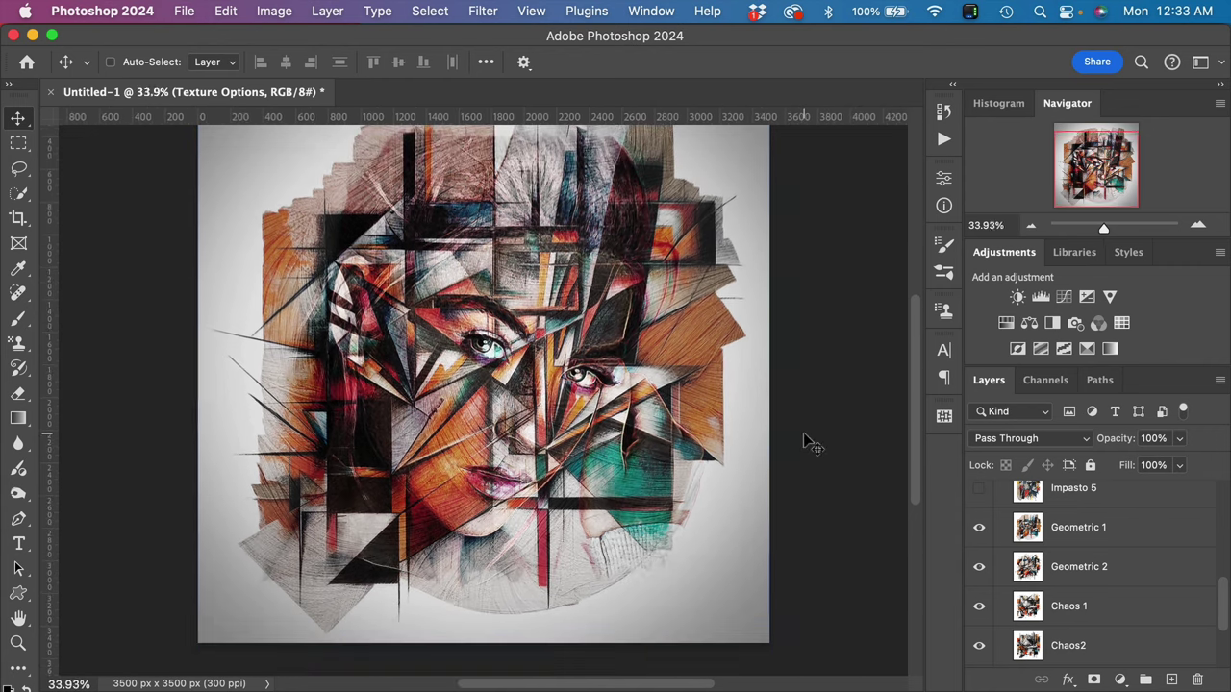
click(1081, 567)
click(1048, 531)
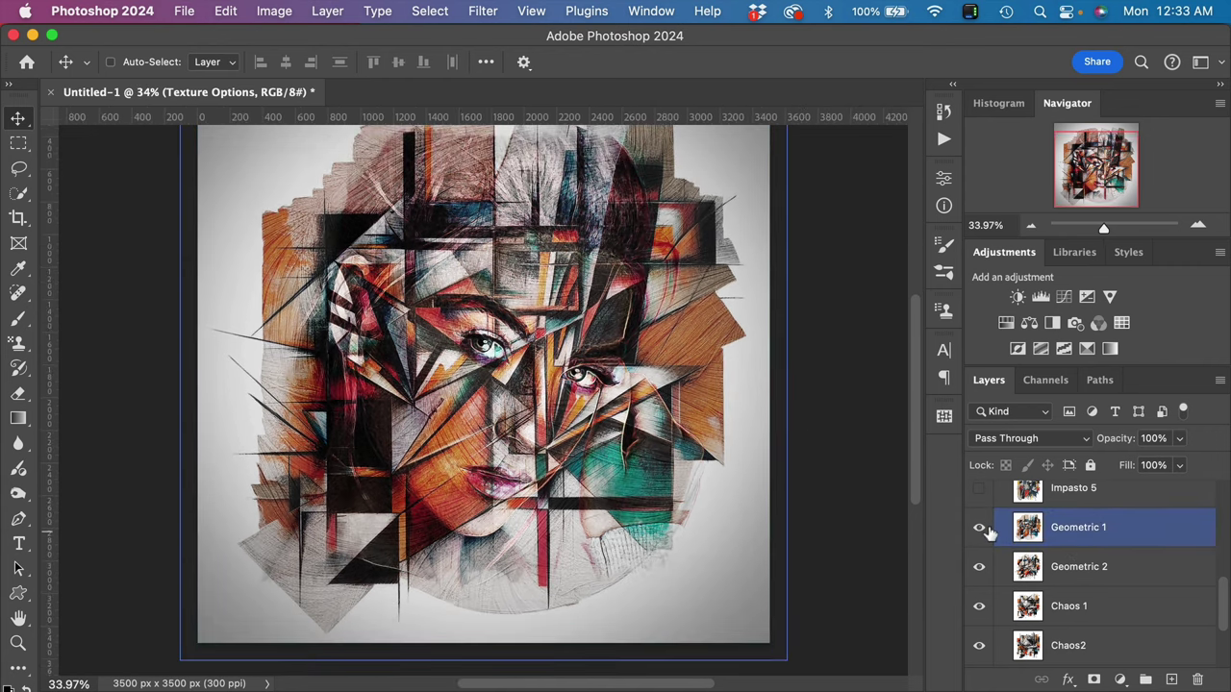
click(988, 530)
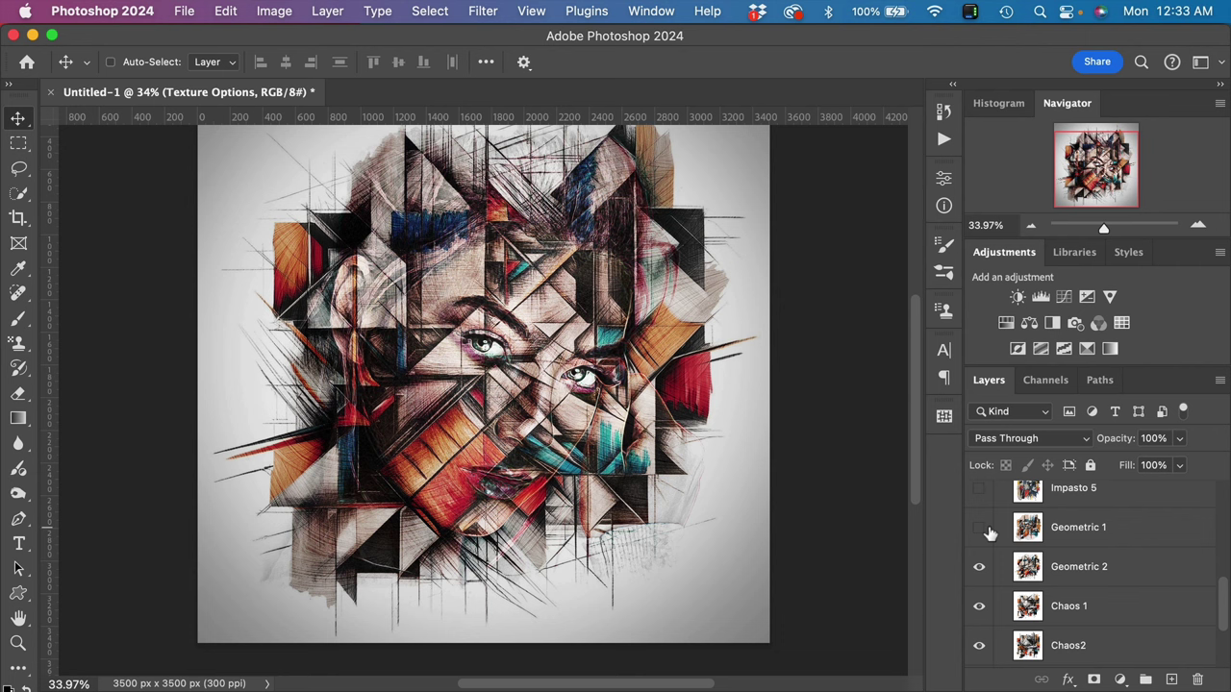
click(1101, 577)
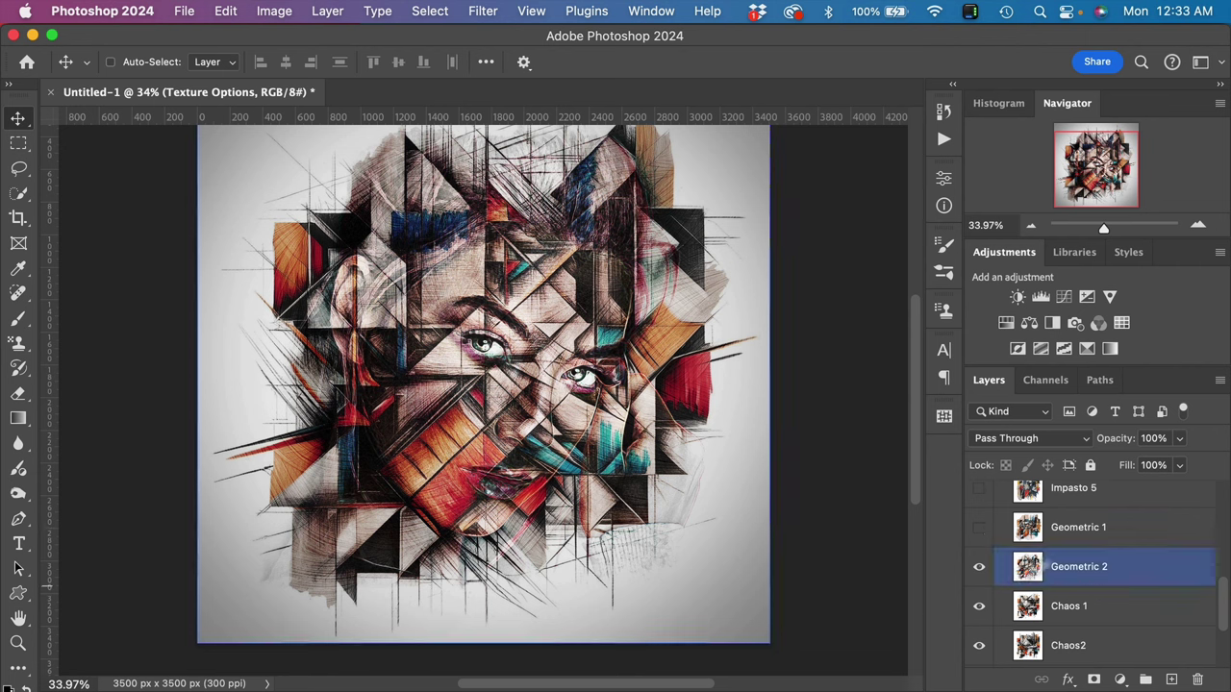
scroll(1079, 545, up, 2)
scroll(1079, 545, up, 5)
Expand Texture Options, briefly preview Brush 1, and turn the Cracks texture on
click(1077, 545)
click(1010, 519)
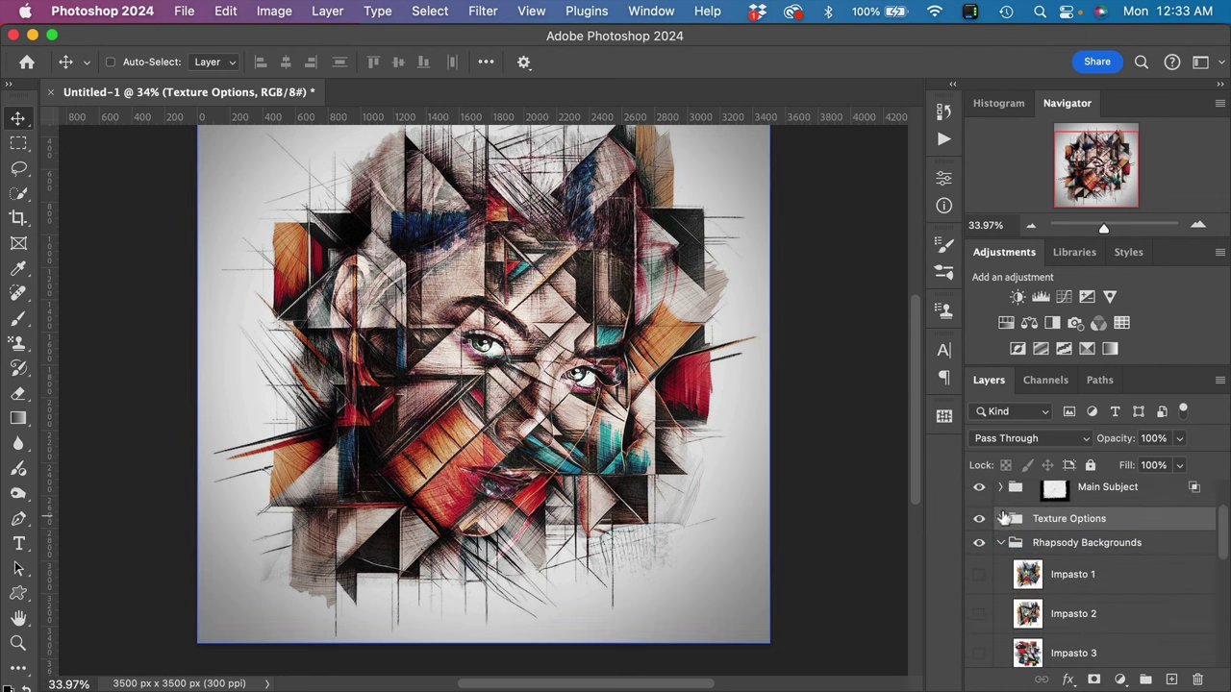
click(1000, 519)
scroll(1019, 577, down, 2)
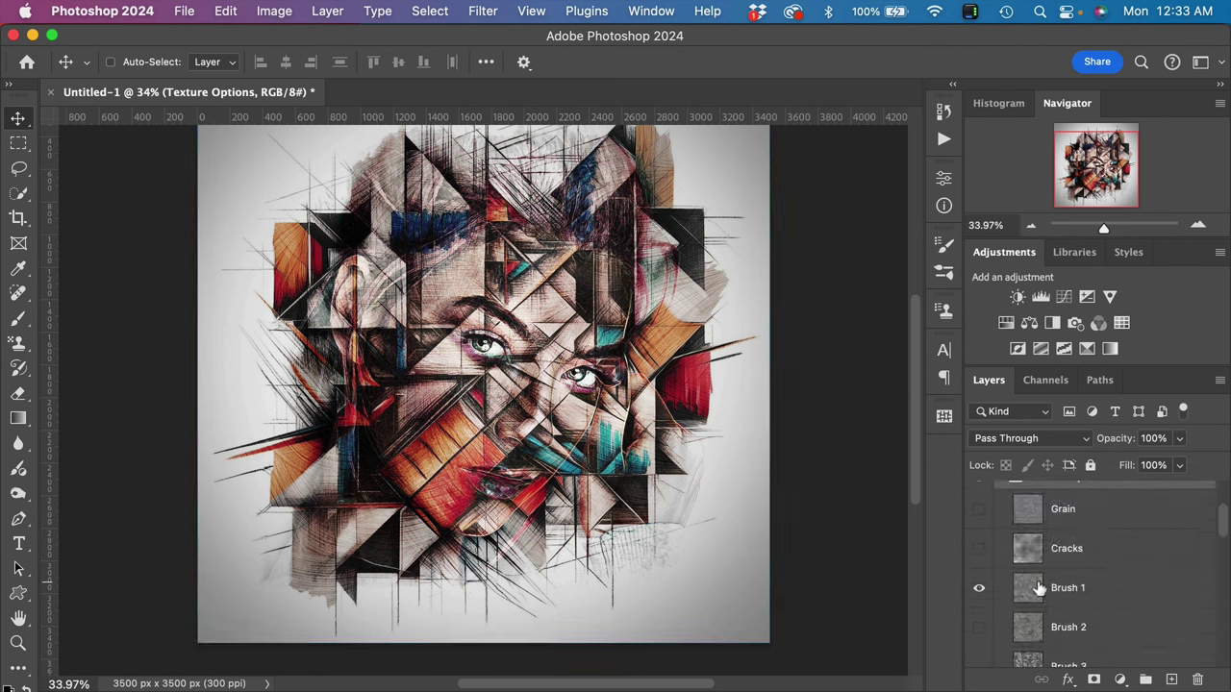
click(979, 588)
click(979, 588)
click(979, 549)
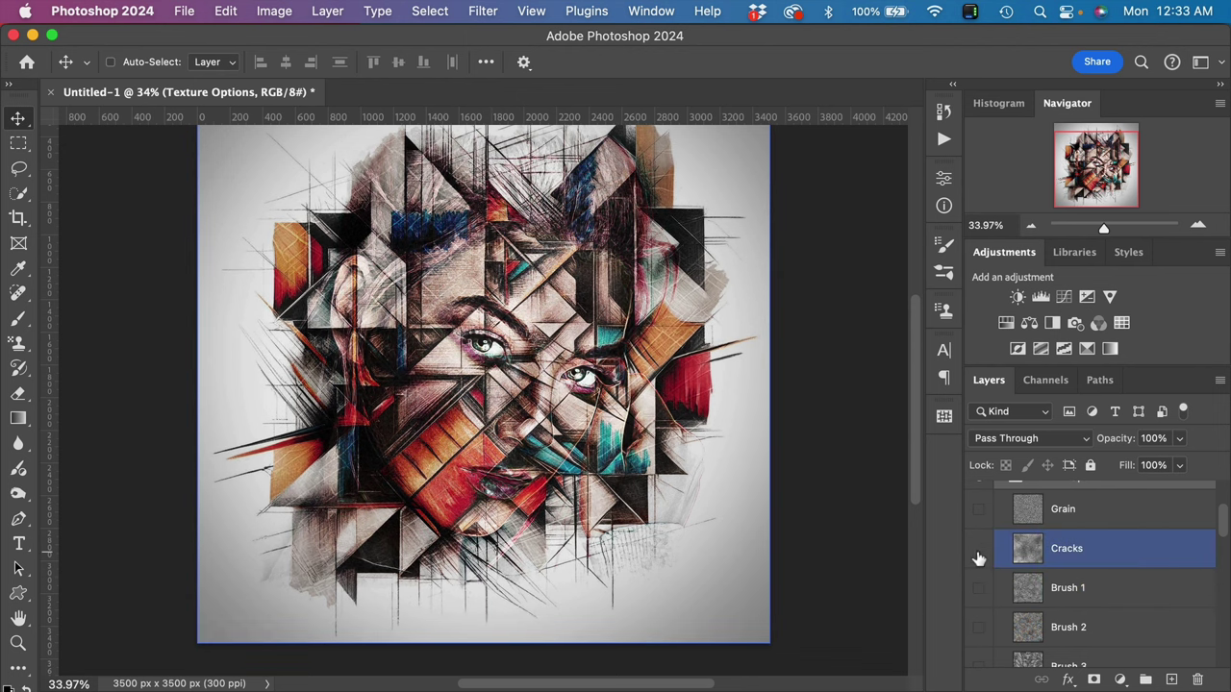
click(979, 549)
click(979, 549)
scroll(1015, 607, down, 3)
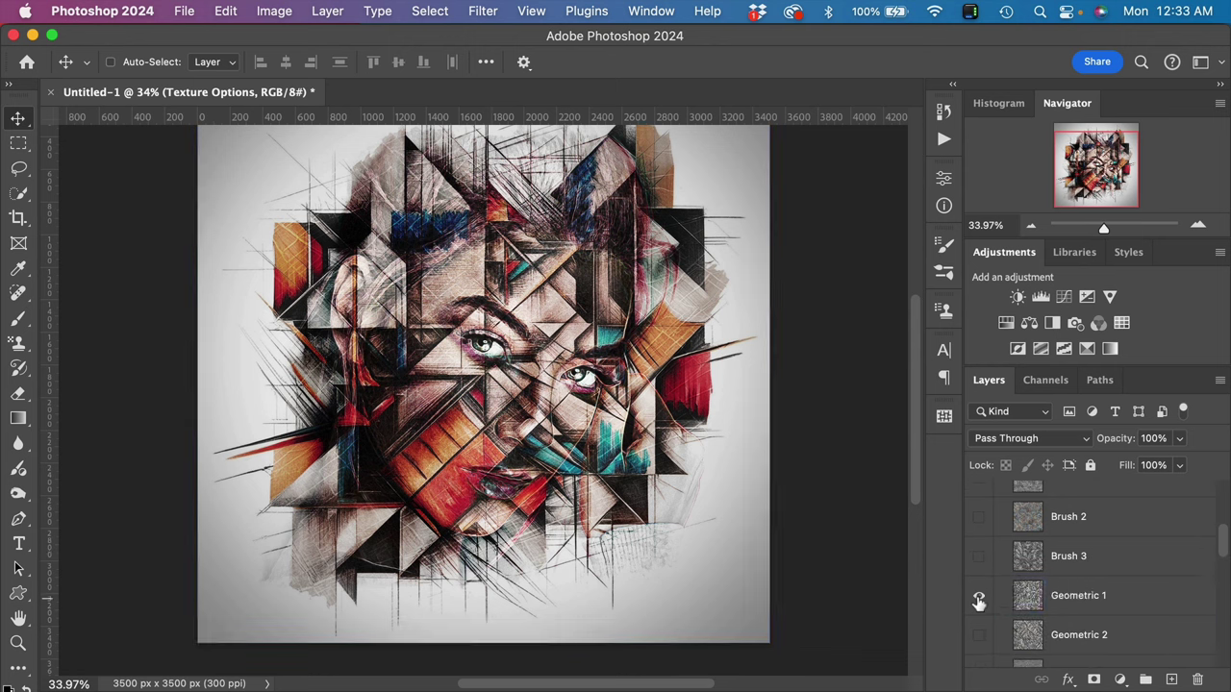
Turn on the Geometric 1 texture, comparing it on and off before keeping it
click(979, 598)
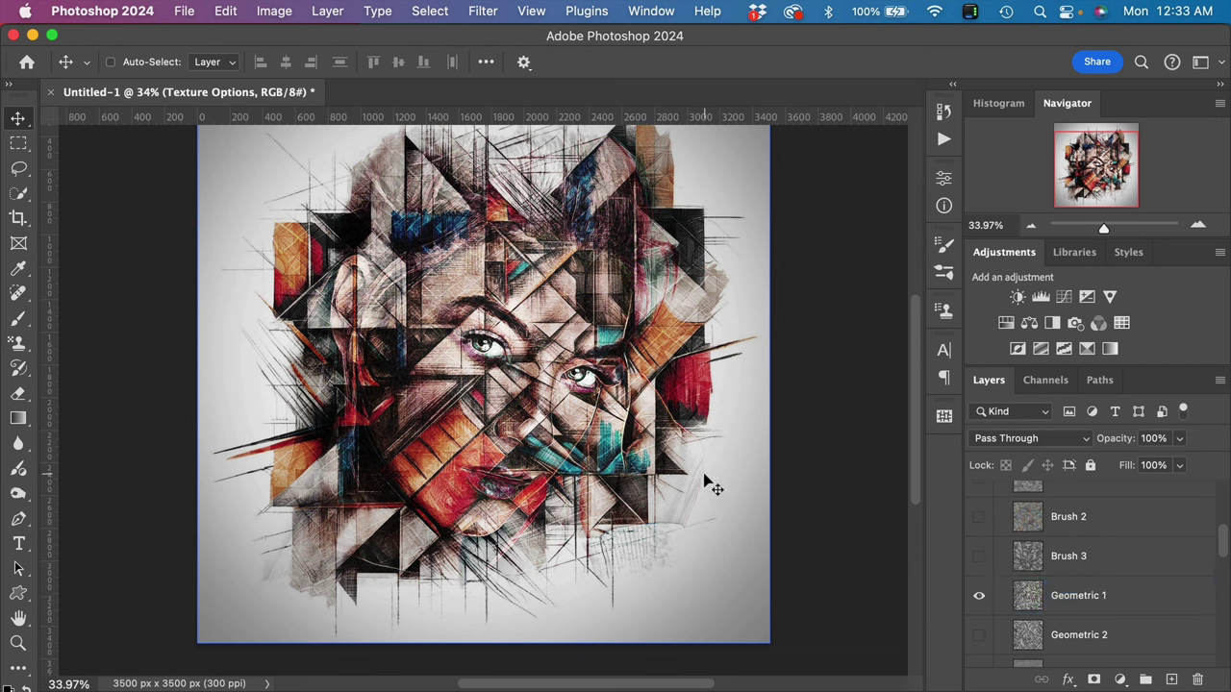
click(980, 597)
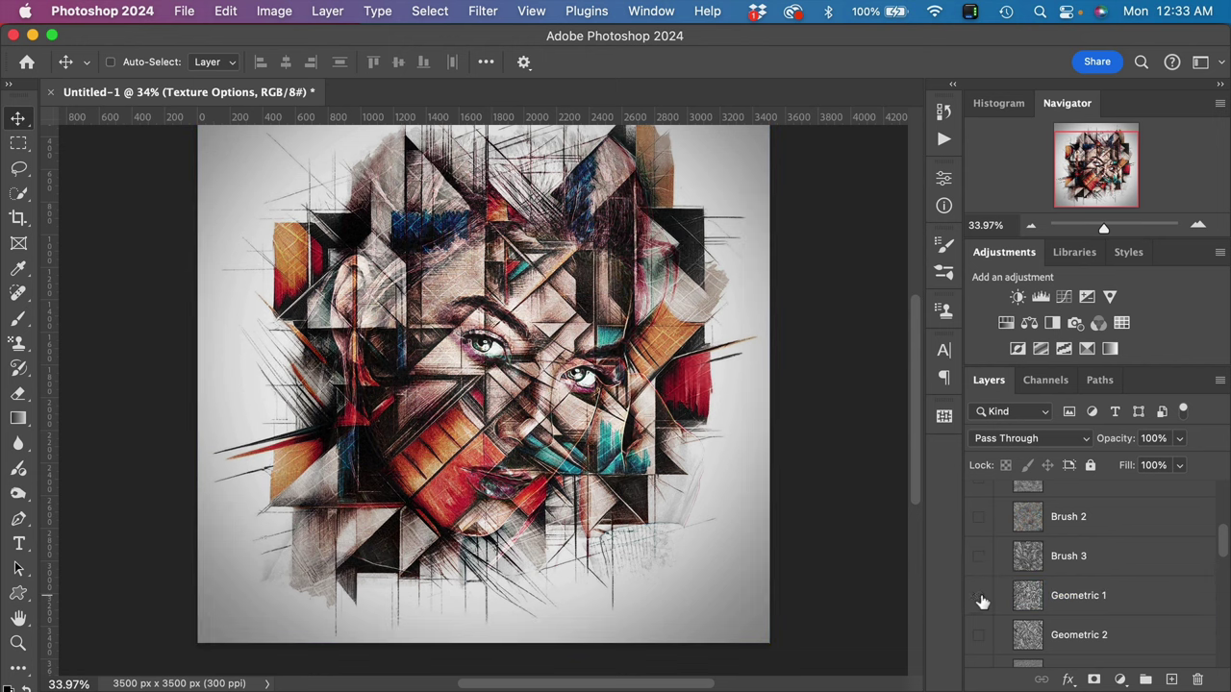
click(980, 597)
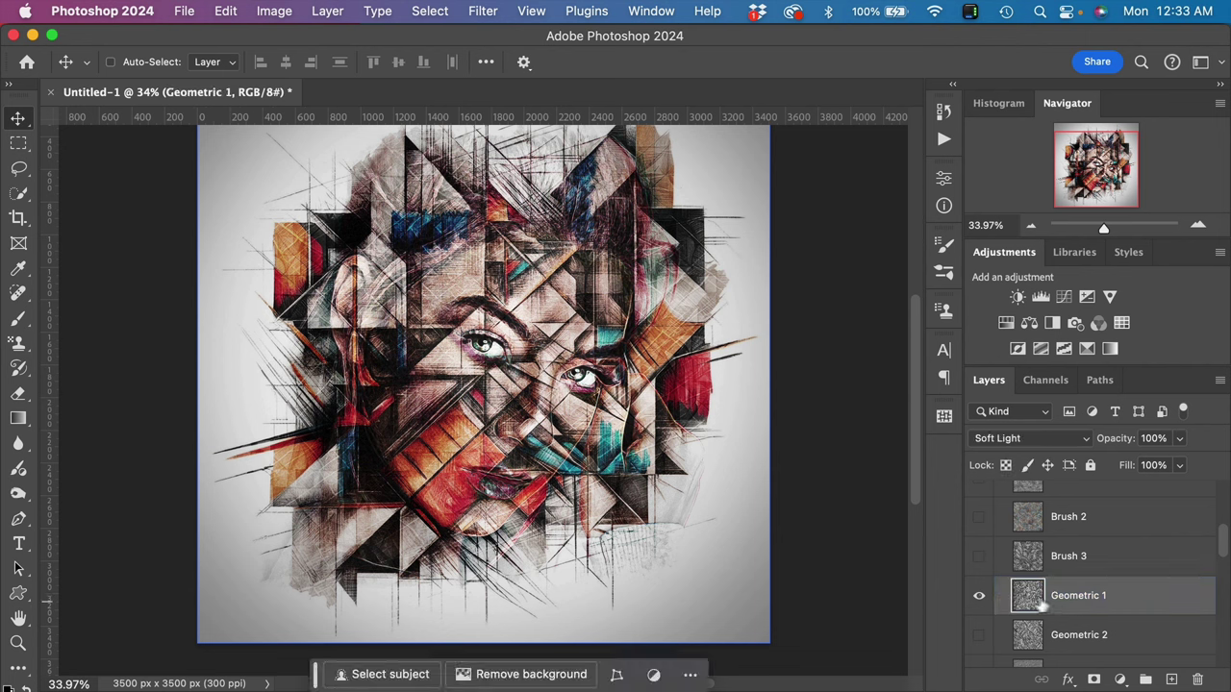
click(980, 597)
click(980, 598)
scroll(1055, 593, down, 10)
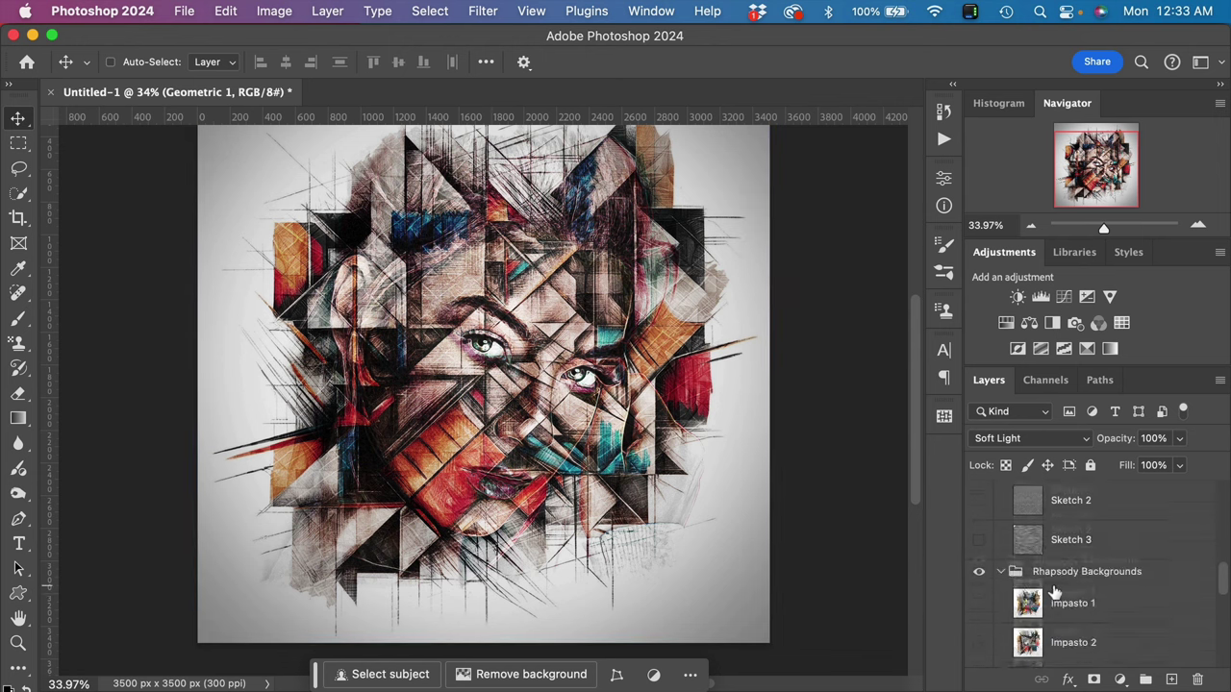
Browse through the Geometric 2 and Chaos 1–3 background layers
scroll(1055, 593, down, 1)
click(1052, 583)
click(1052, 569)
click(1052, 583)
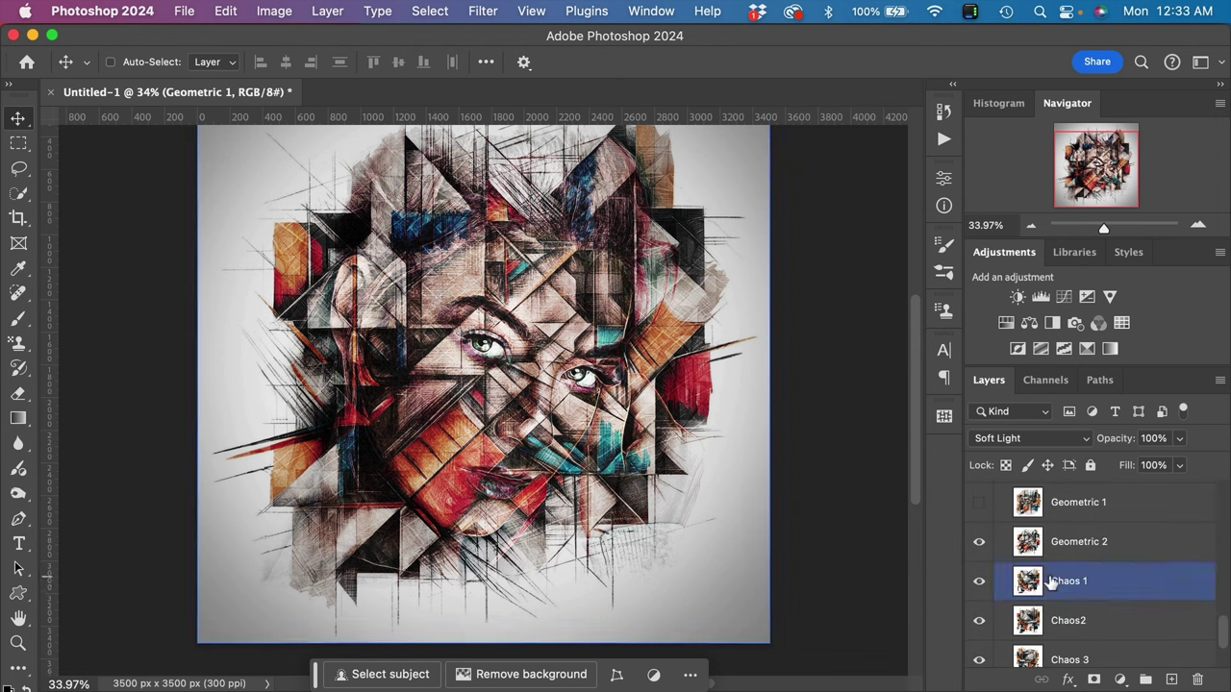
scroll(1052, 583, down, 1)
click(1052, 577)
scroll(1052, 577, down, 1)
click(1052, 572)
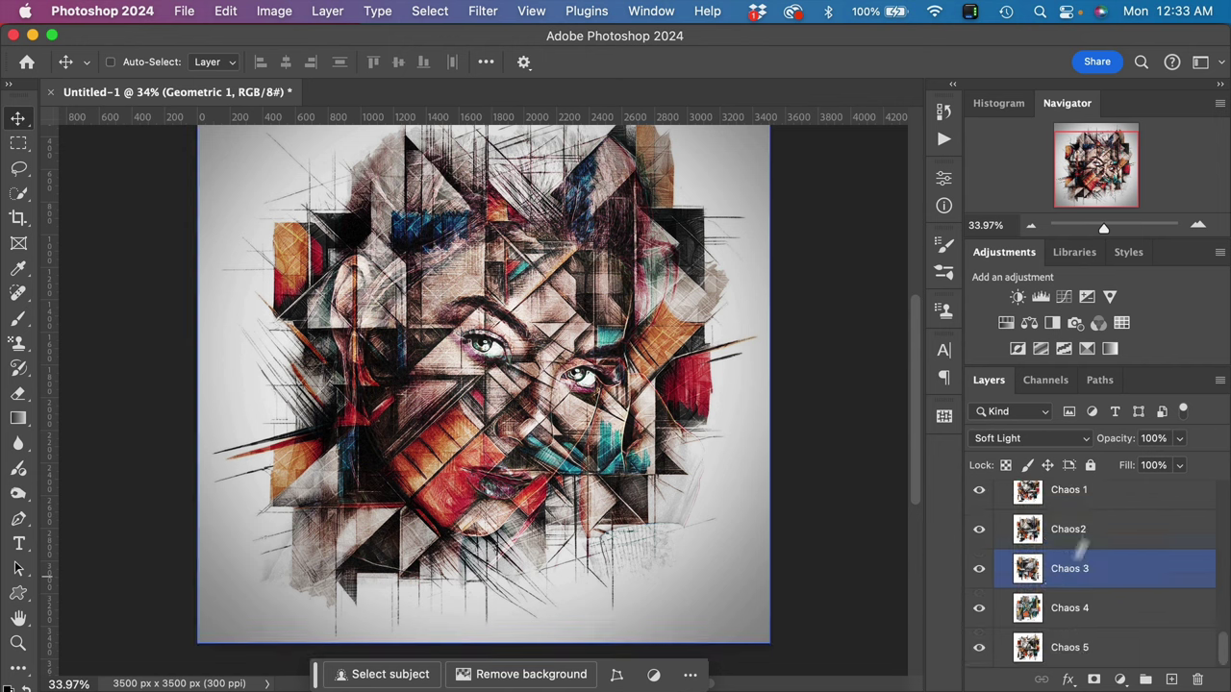
click(1072, 531)
scroll(1099, 530, up, 1)
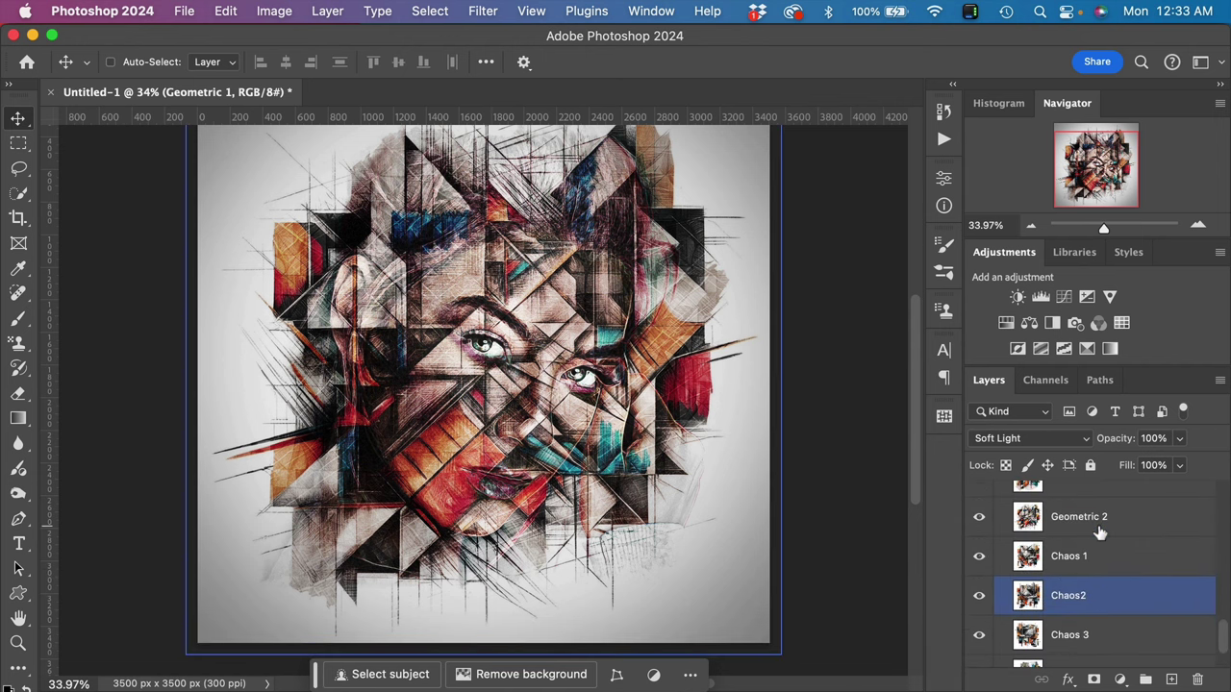
click(1096, 516)
click(1018, 547)
click(1021, 524)
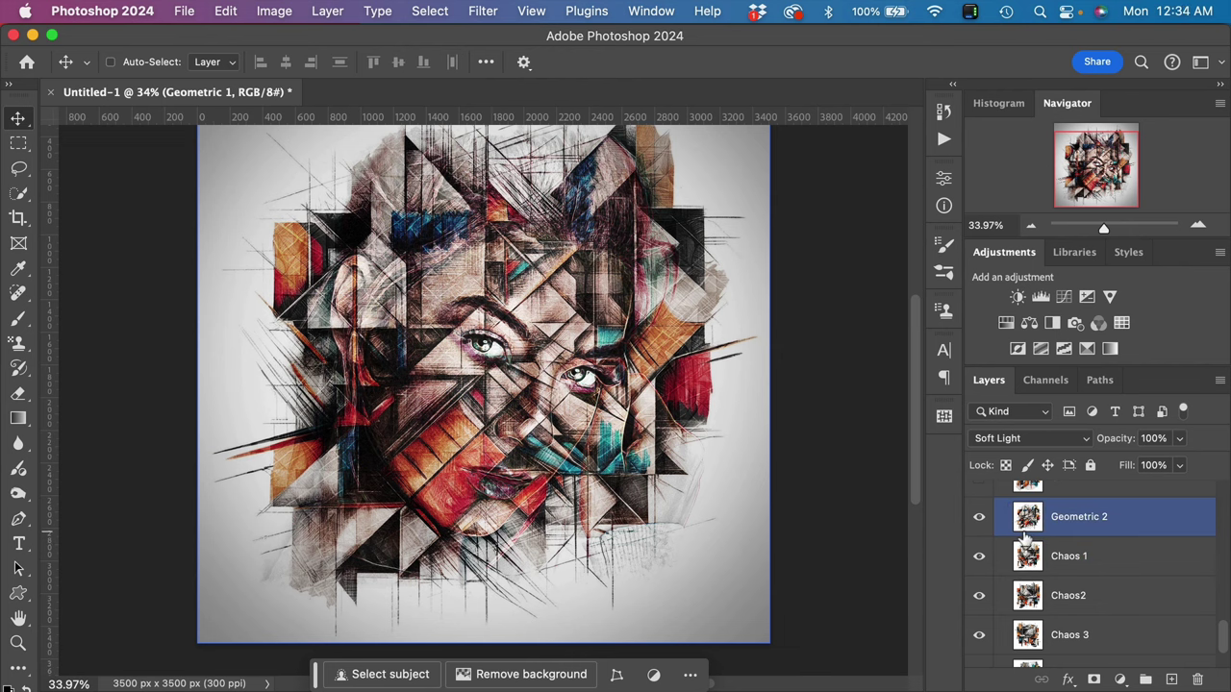
click(1029, 558)
click(1005, 534)
Hide the Geometric 2, Chaos 1 and Chaos2 backgrounds
click(980, 518)
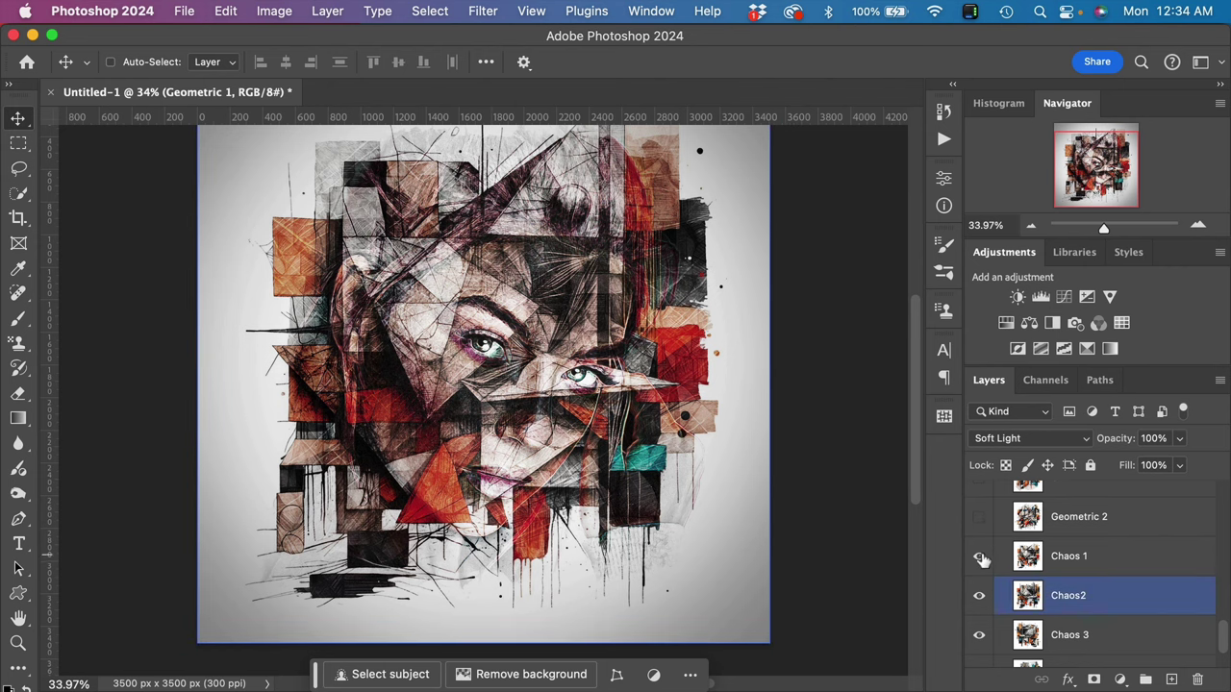
click(985, 557)
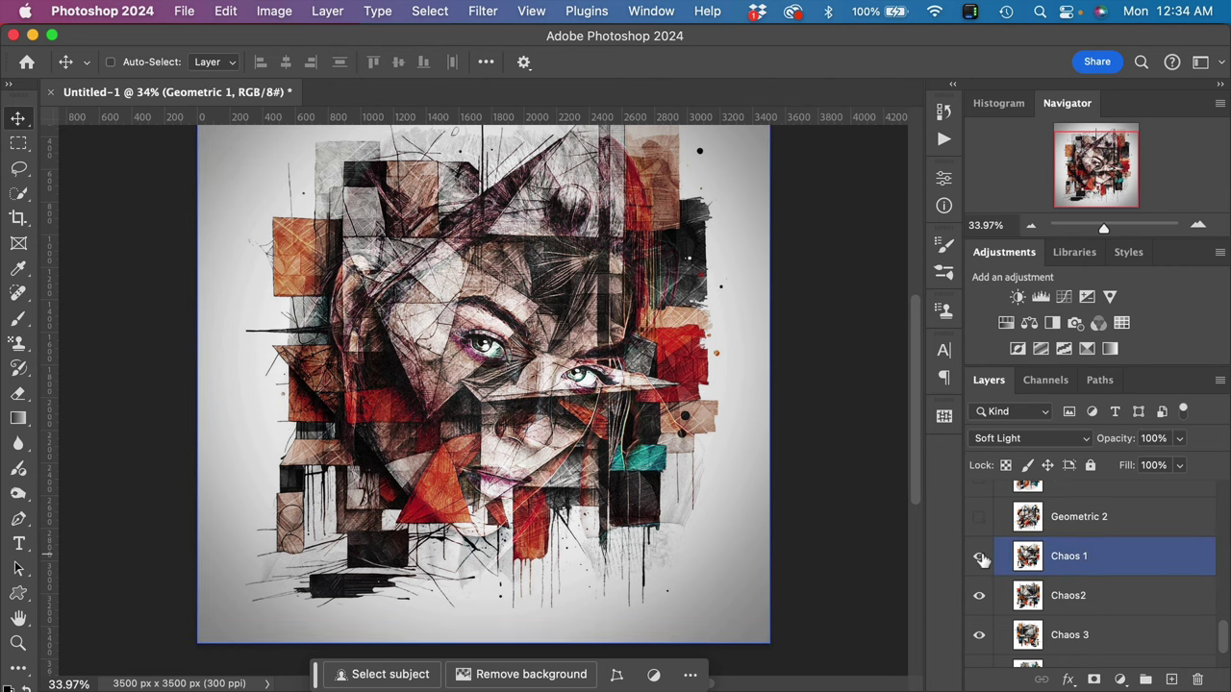
click(979, 557)
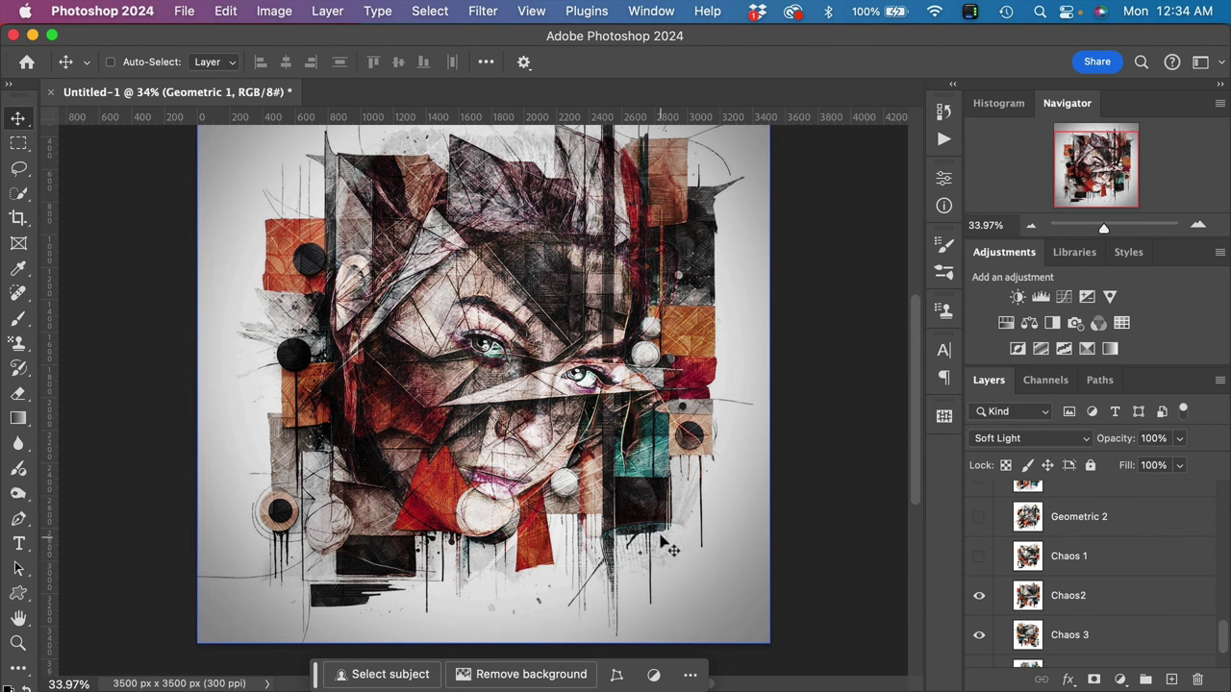
click(981, 597)
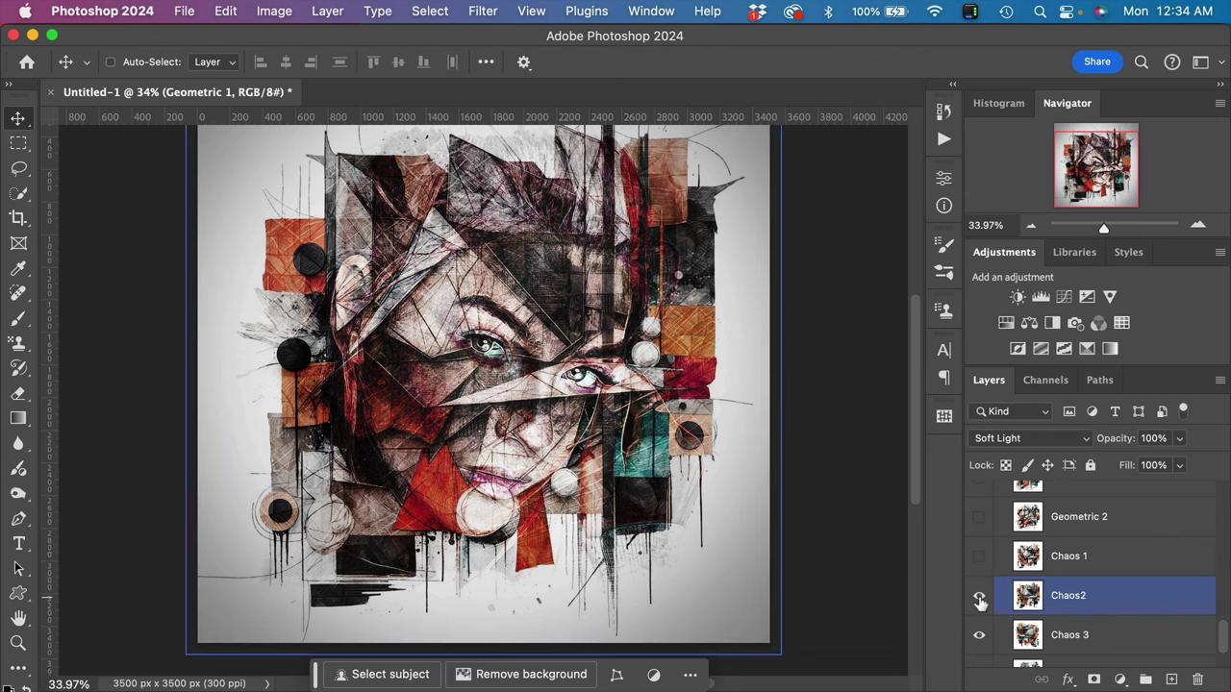
click(980, 603)
Hide Chaos 3, preview Chaos 5, then bring the Chaos 4 background back
scroll(1000, 603, down, 2)
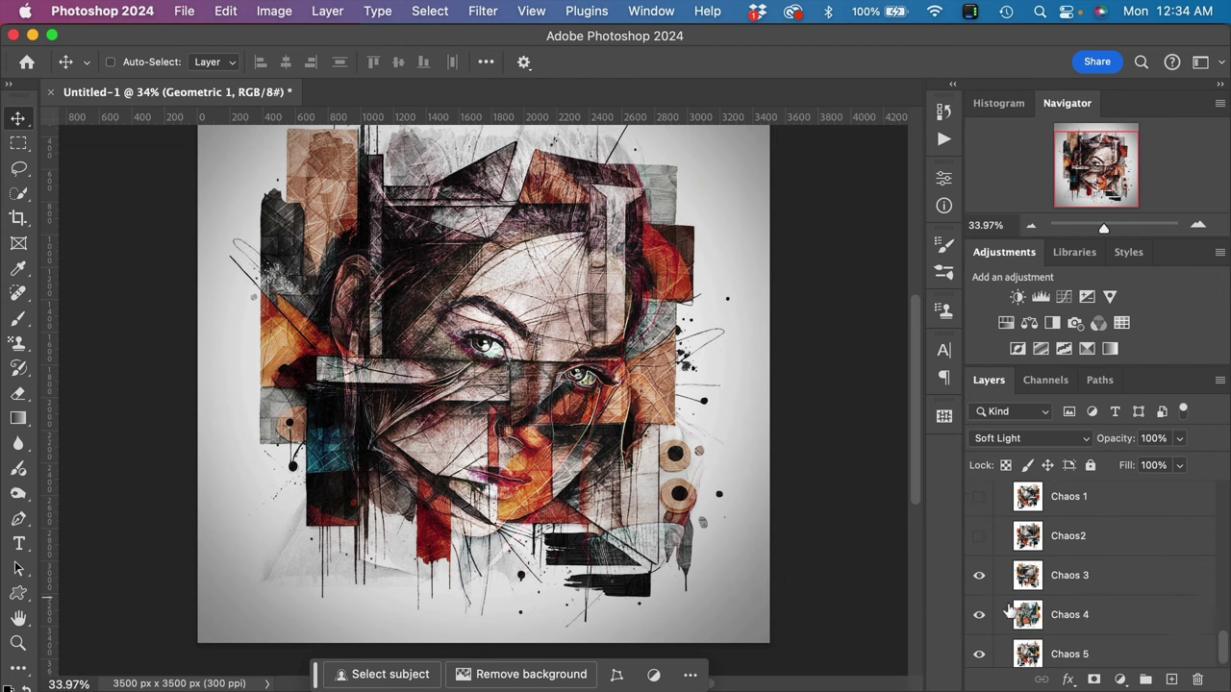
click(981, 576)
click(979, 612)
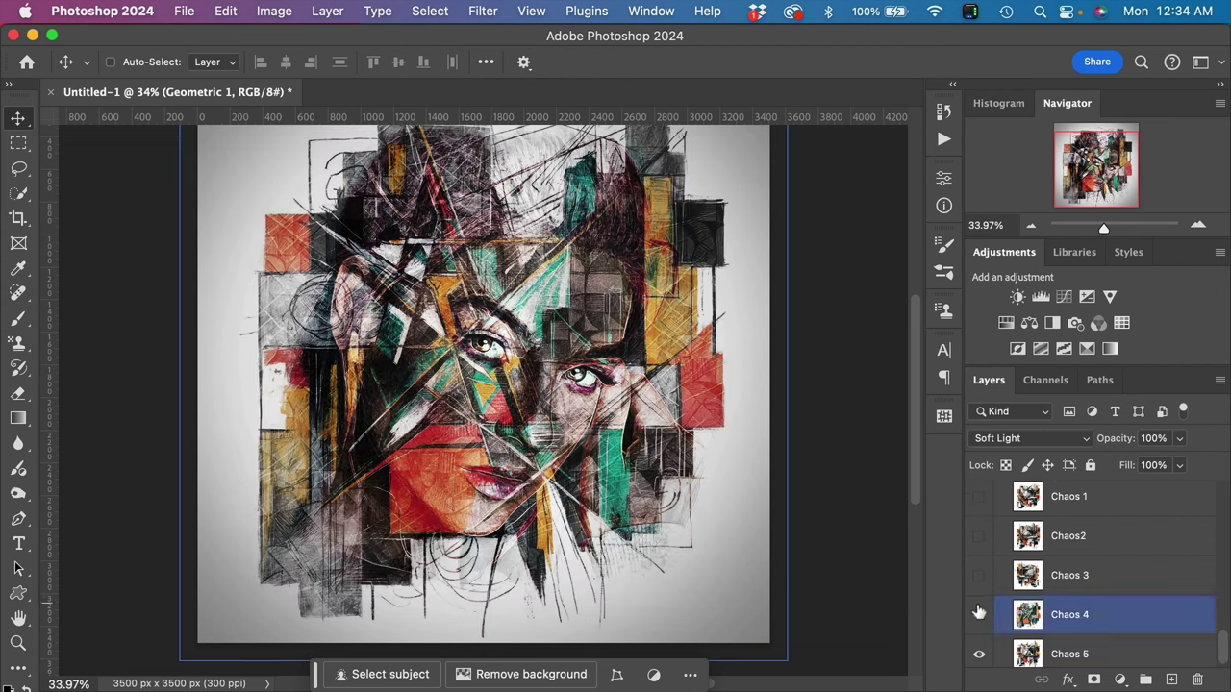
click(979, 614)
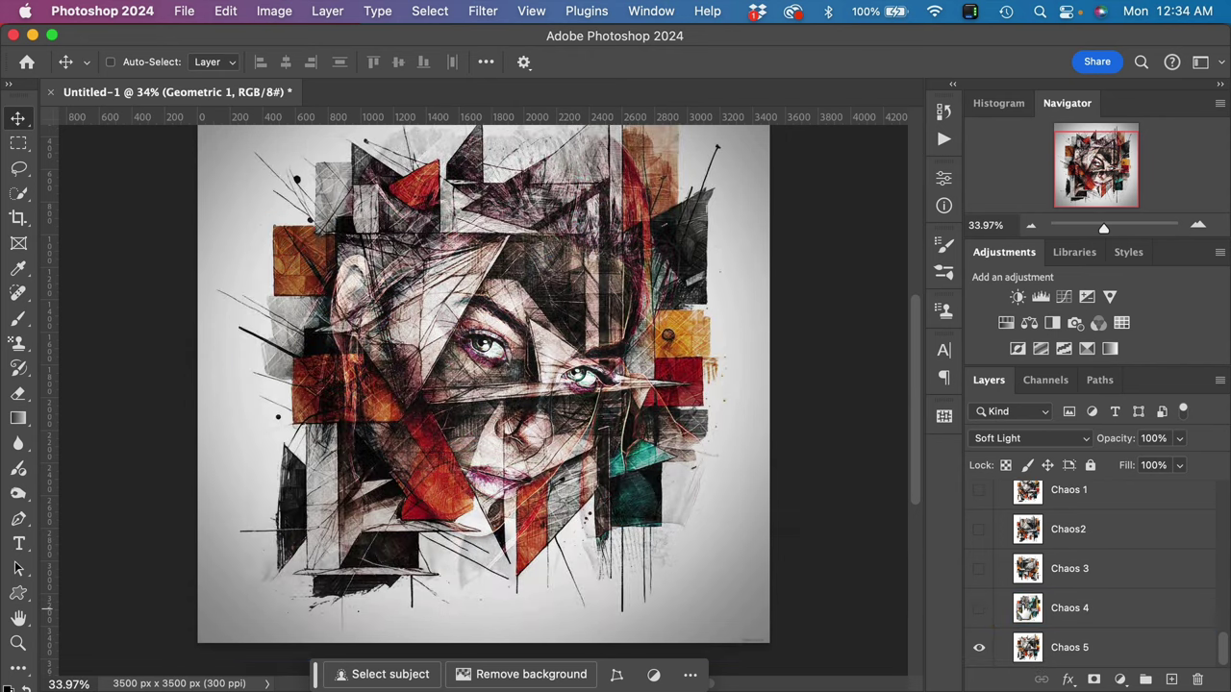
scroll(989, 613, down, 1)
click(981, 611)
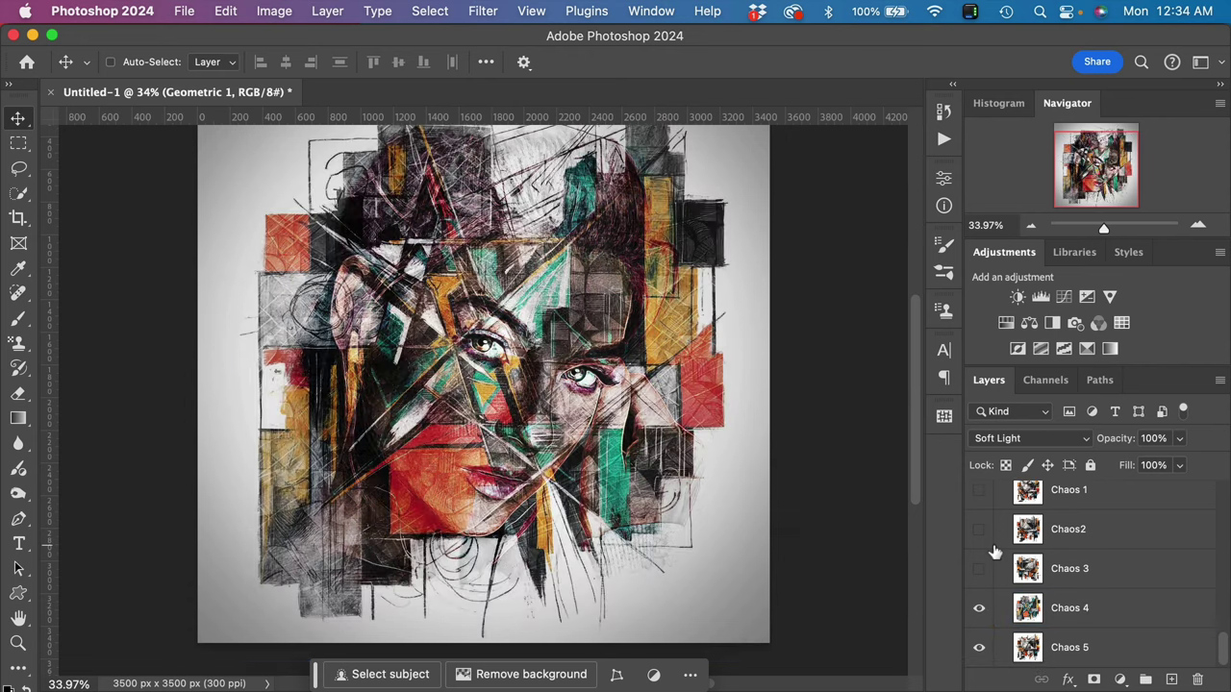
scroll(1058, 544, up, 5)
scroll(1058, 545, down, 2)
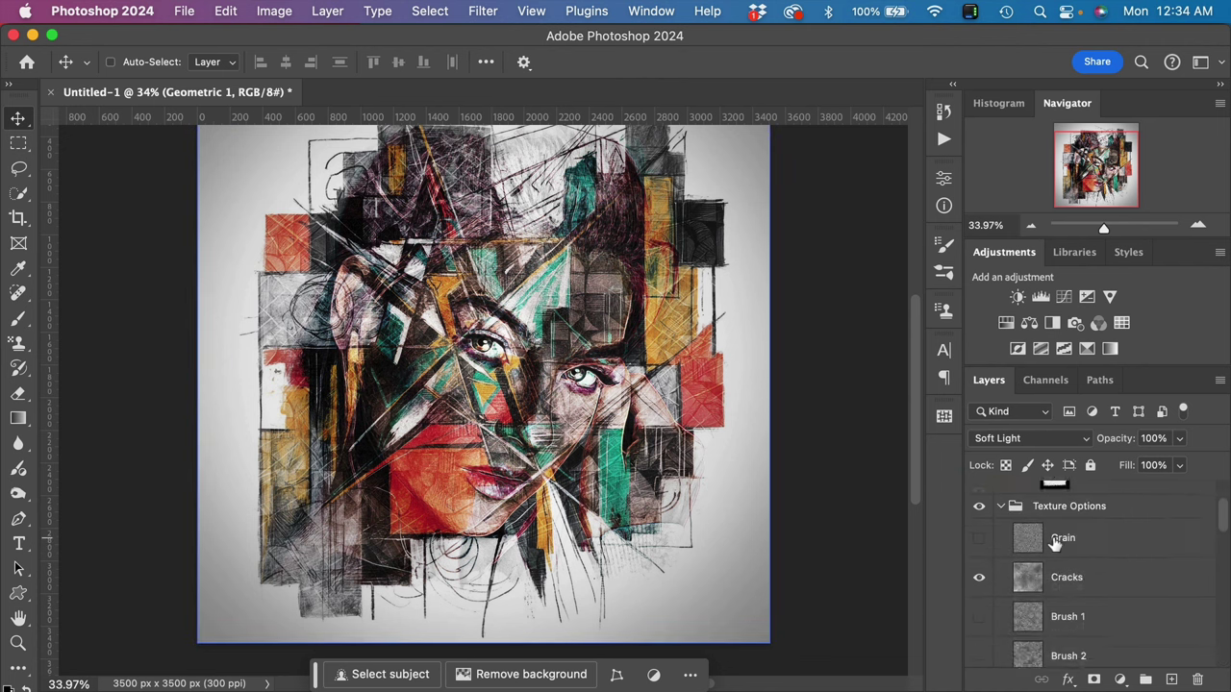
Open Manual Color Shift under Optional Controls > Colors Shift Options and set Hue -51, Saturation +3
scroll(1055, 545, up, 2)
click(1055, 544)
click(1000, 532)
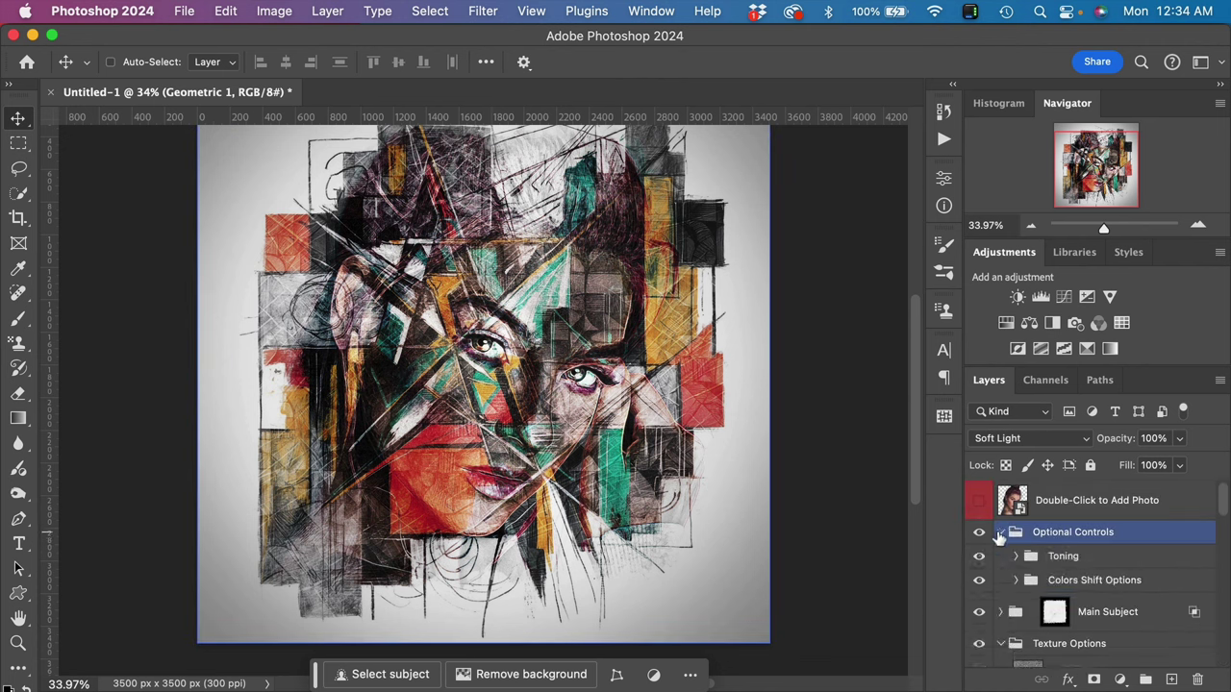
click(1012, 566)
click(1013, 577)
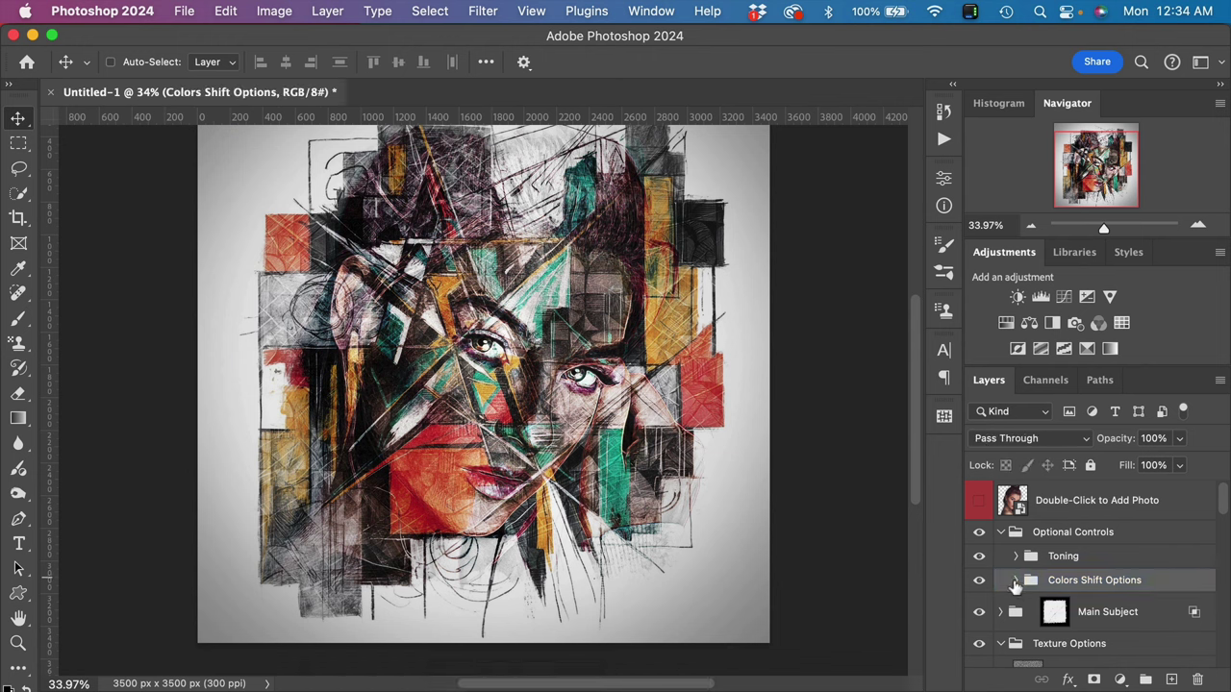
click(1015, 581)
scroll(1015, 587, down, 1)
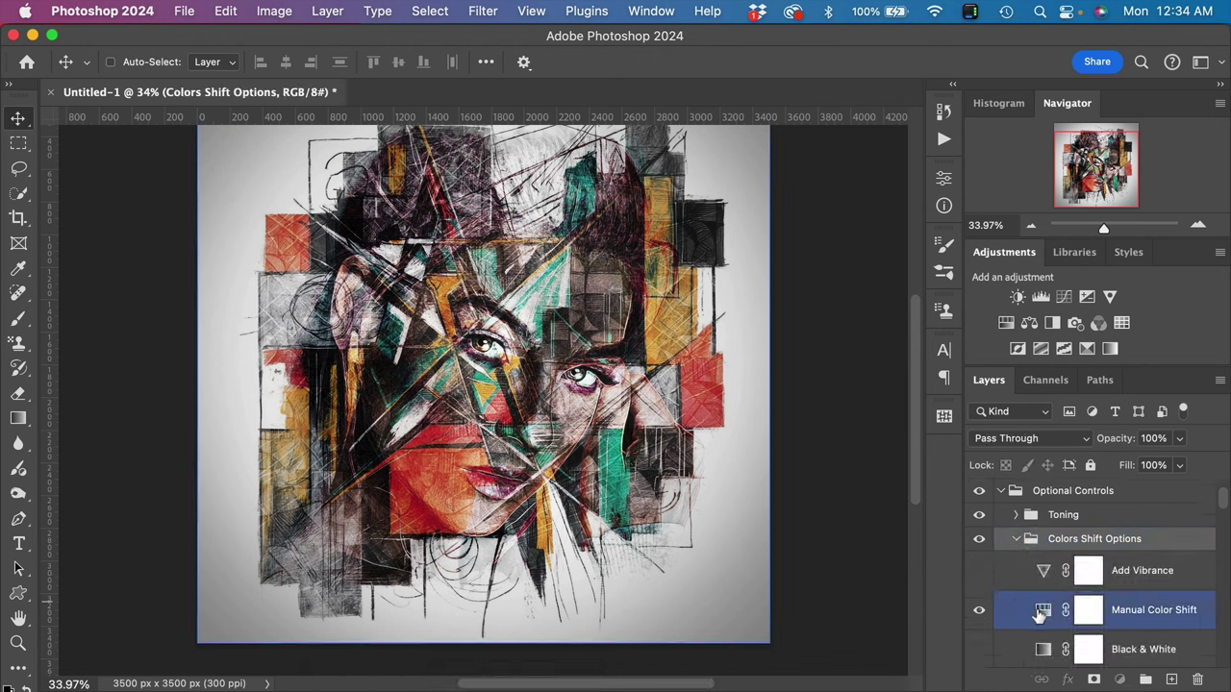
double_click(1042, 611)
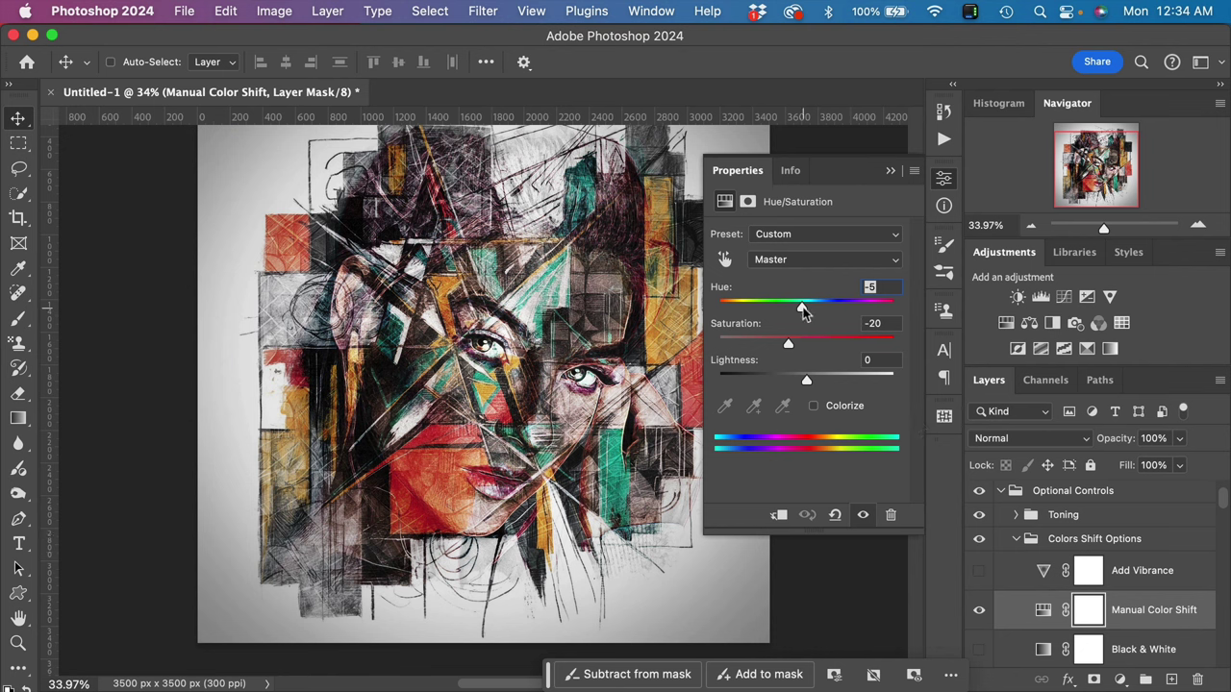
drag(804, 310, 803, 352)
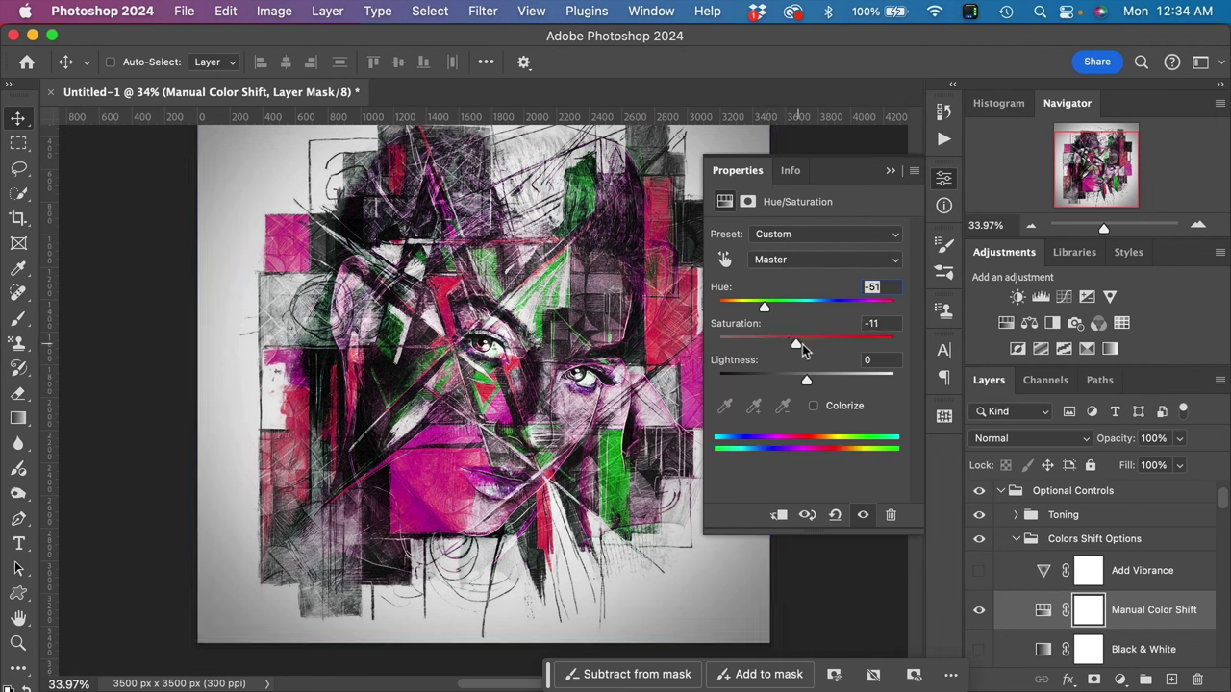
Close the Properties panel and compare Manual Color Shift off, then on again
click(890, 171)
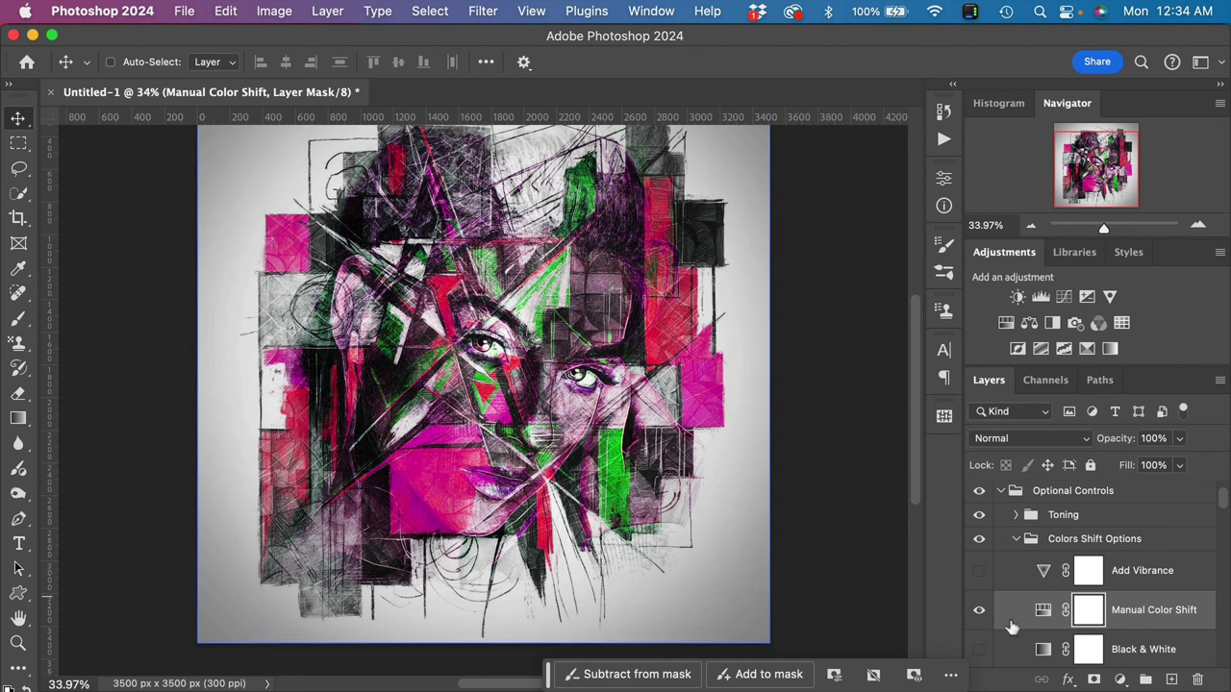
click(979, 612)
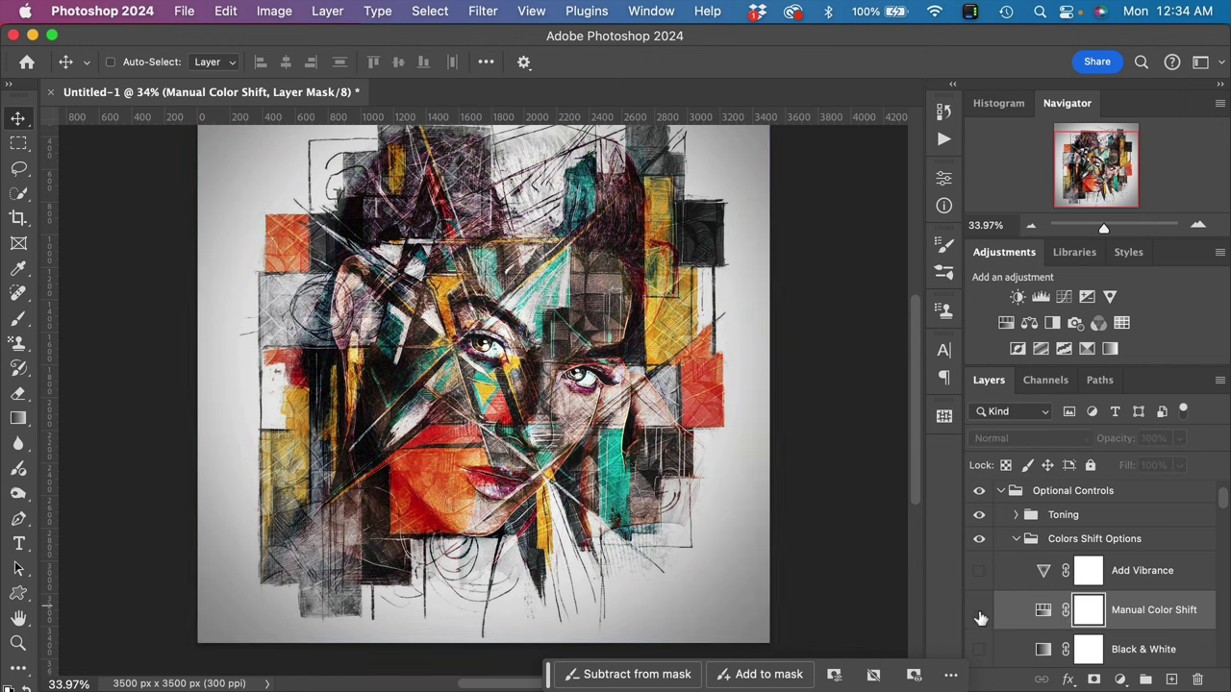
click(979, 612)
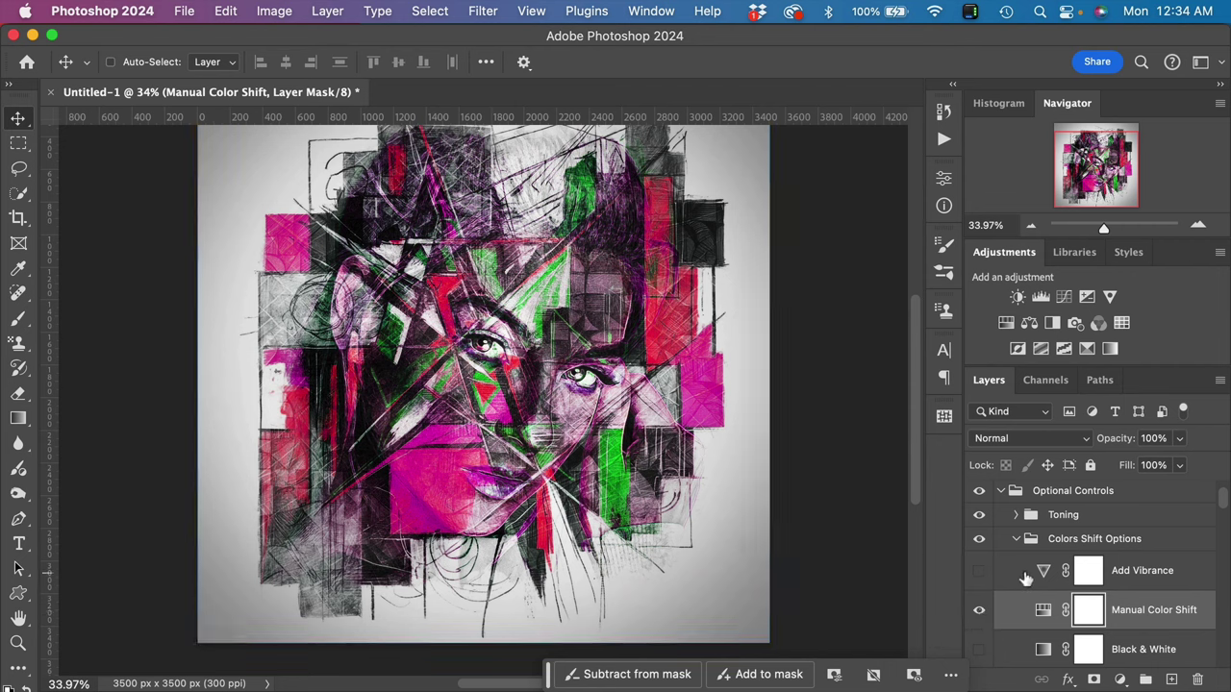